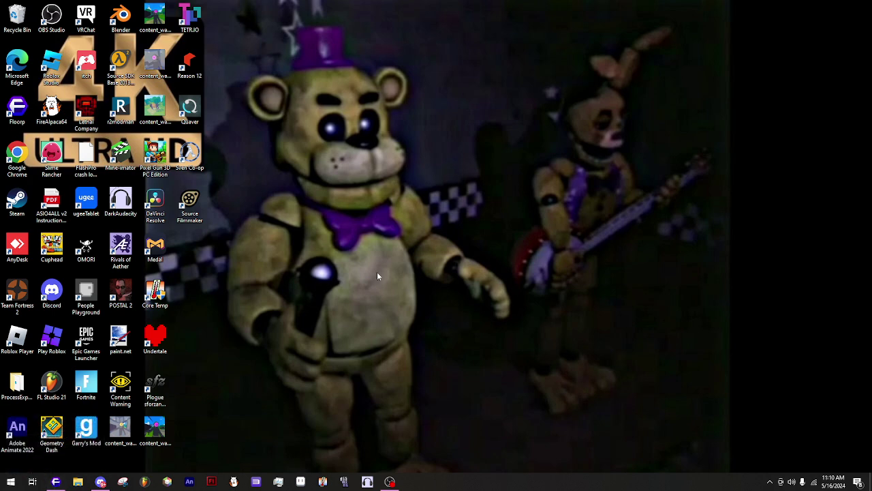
# Step: Launch DarkAudacity, dismiss its welcome message and record a new voice take about 13.6 seconds long
pyautogui.moveTo(301, 237); pyautogui.dragTo(465, 324)
pyautogui.click(367, 482)
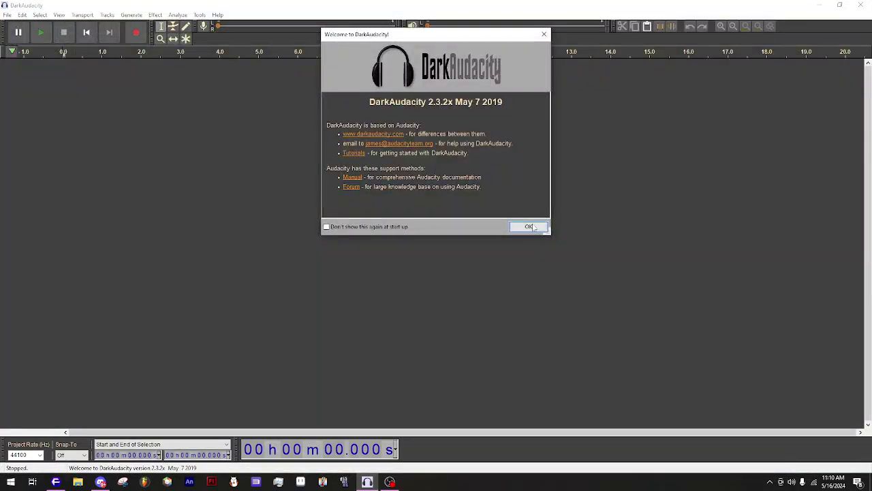
pyautogui.click(531, 227)
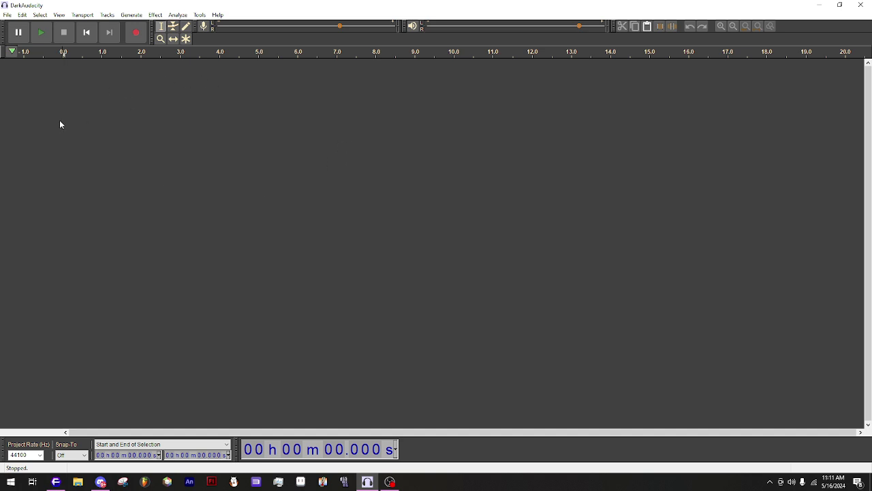
pyautogui.click(129, 32)
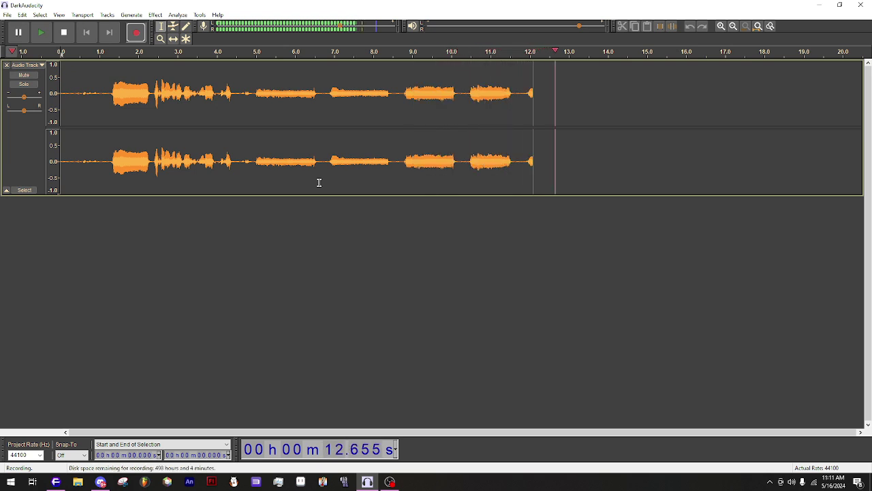
pyautogui.press('space')
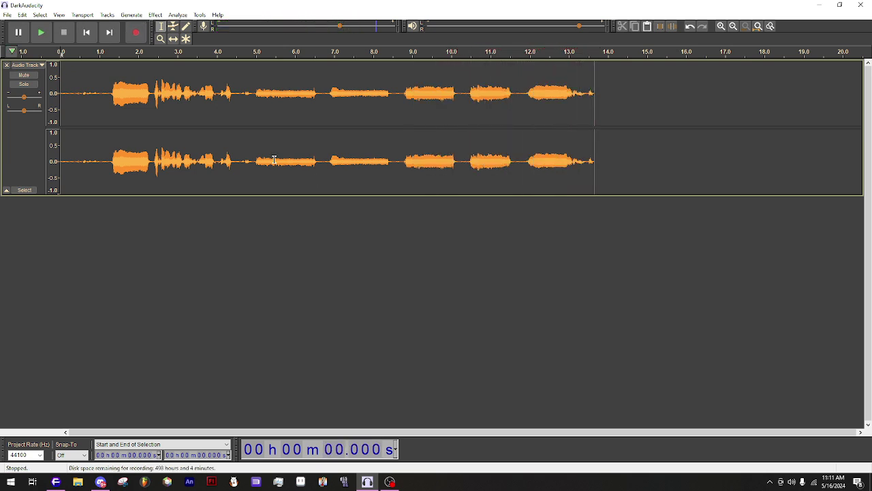
# Step: Delete the opening of the recording, from the start to about 4.934 s, before the first sustained note
pyautogui.moveTo(253, 96); pyautogui.dragTo(61, 97)
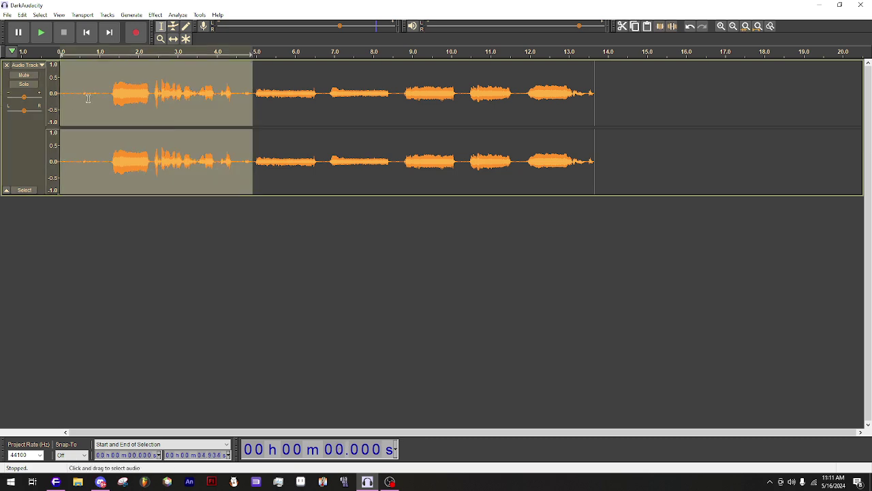
pyautogui.press('Delete')
pyautogui.press('space')
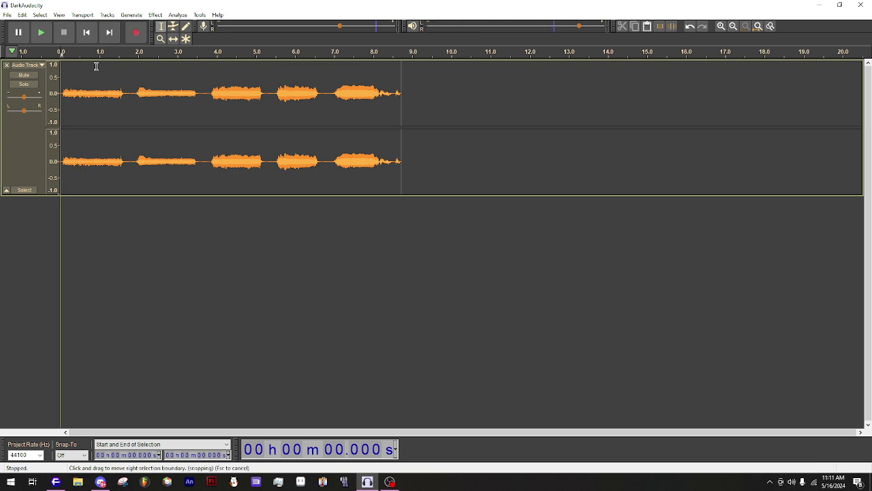
# Step: Look through the Downloads and chromatics folders for existing chromatic scale files, and minimize the file browser
pyautogui.click(79, 482)
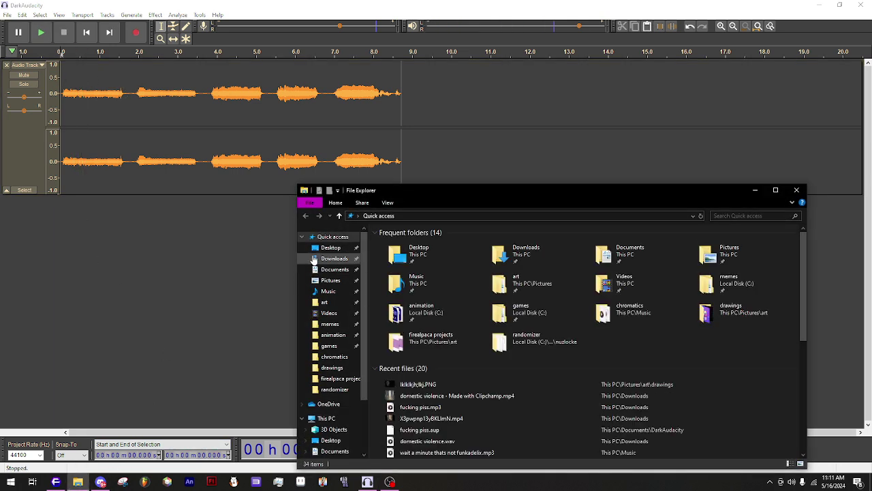
pyautogui.click(334, 259)
pyautogui.moveTo(460, 190); pyautogui.dragTo(437, 141)
pyautogui.scroll(-3, 428, 297)
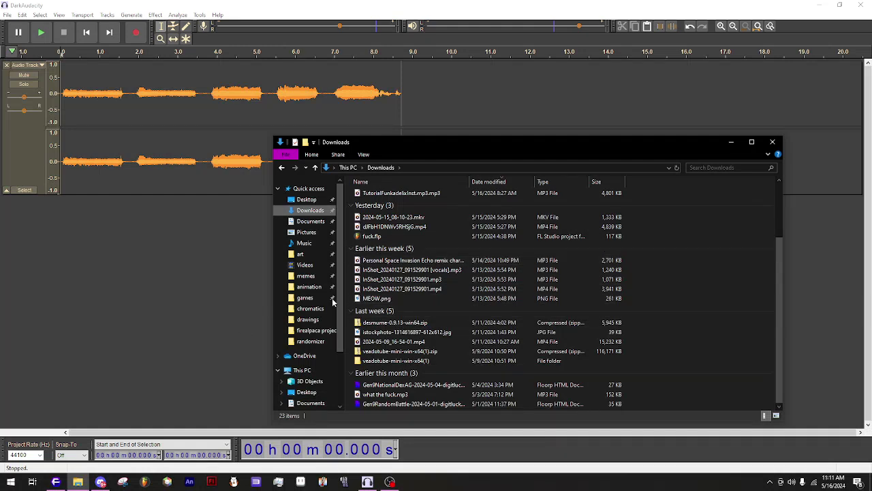
pyautogui.scroll(3, 354, 293)
pyautogui.scroll(-1, 323, 275)
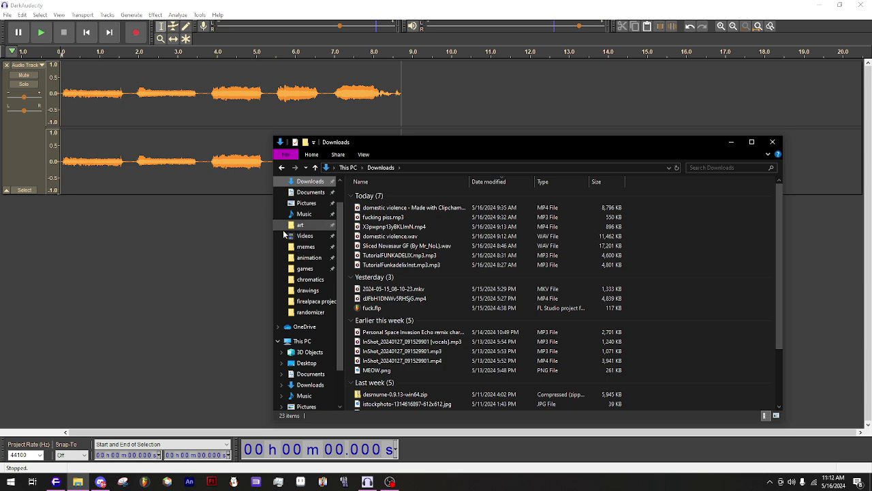
pyautogui.click(315, 279)
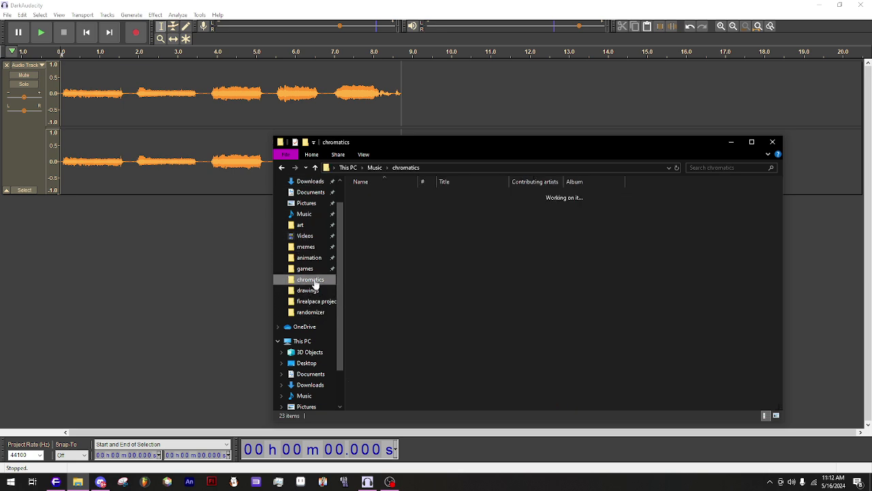
pyautogui.click(315, 291)
pyautogui.click(313, 283)
pyautogui.scroll(-3, 385, 232)
pyautogui.scroll(-1, 389, 236)
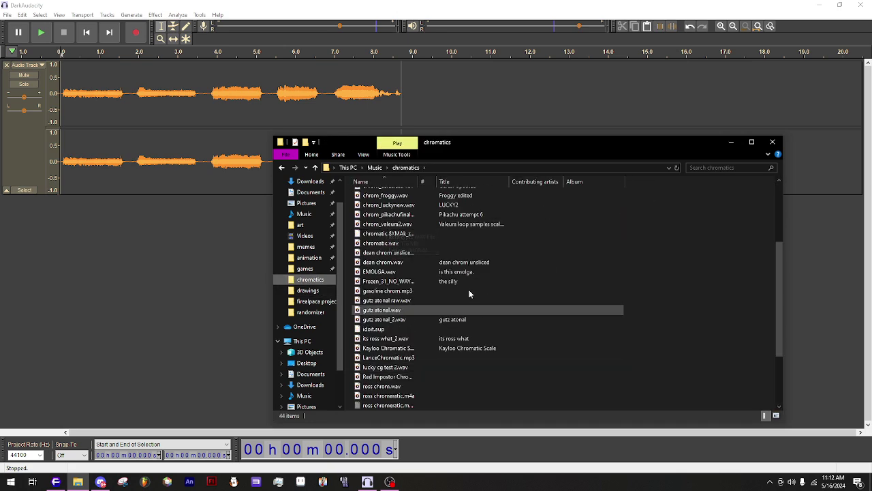
pyautogui.click(731, 145)
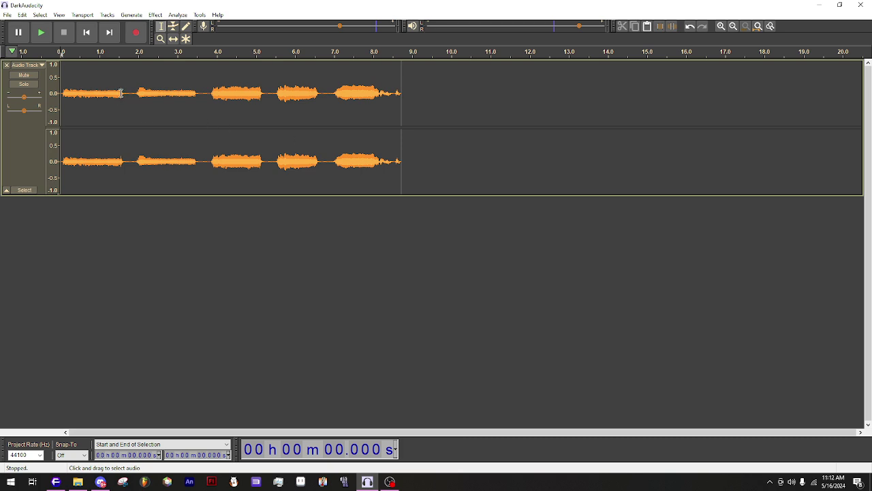
# Step: Delete the silent gap between the first and second notes, from about 1.649 s to 2.067 s
pyautogui.moveTo(124, 94); pyautogui.dragTo(140, 96)
pyautogui.press('Delete')
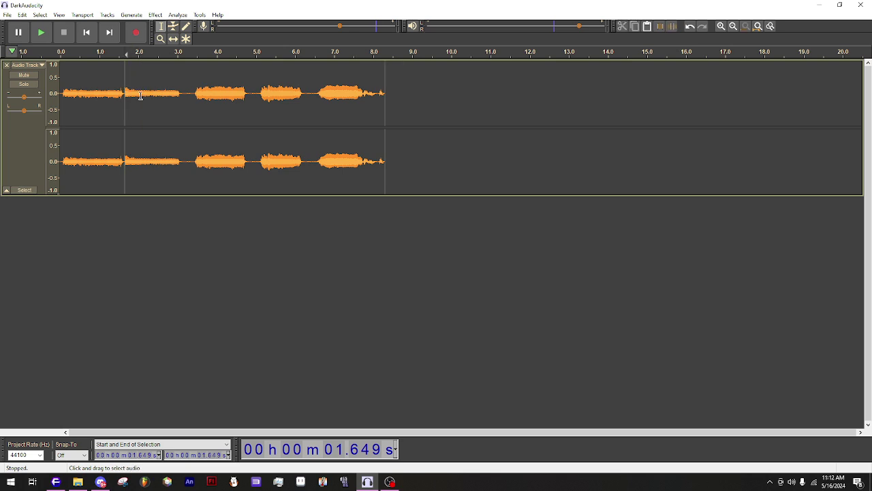
pyautogui.hotkey('ctrl', 'z')
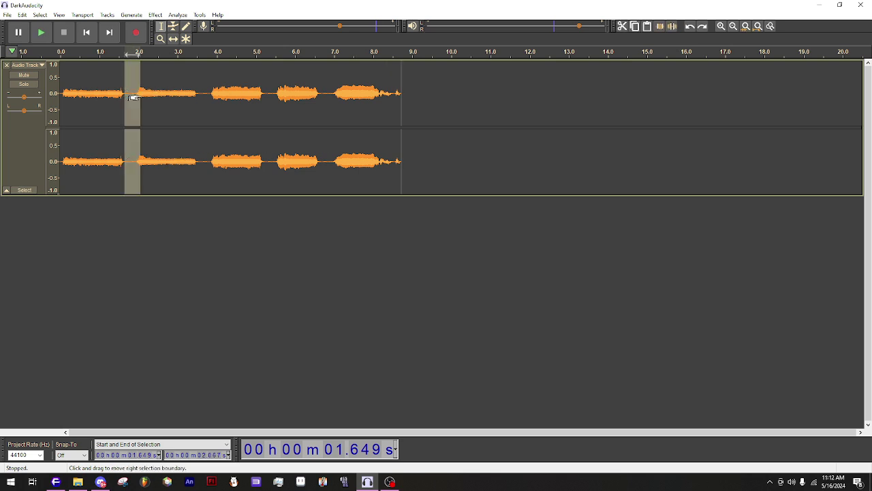
pyautogui.press('Delete')
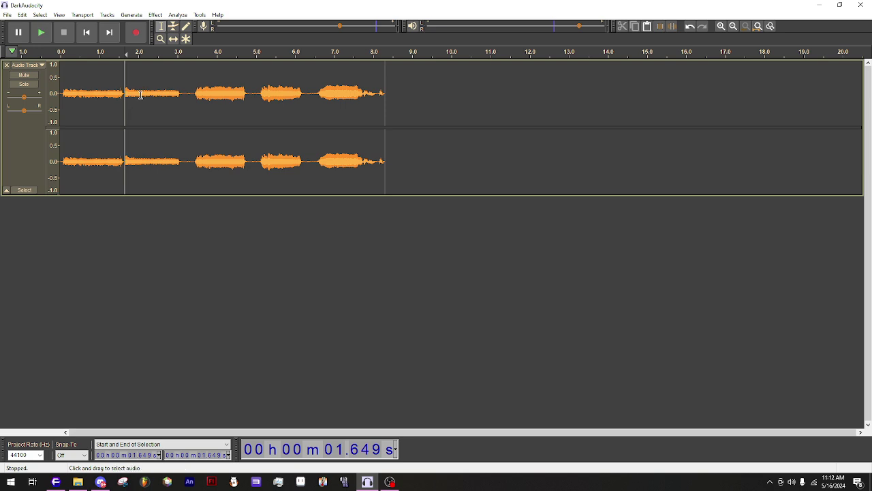
# Step: Delete the silent gap between the second and third notes, from about 3.158 s to 3.518 s
pyautogui.click(184, 93)
pyautogui.doubleClick(184, 94)
pyautogui.click(184, 93)
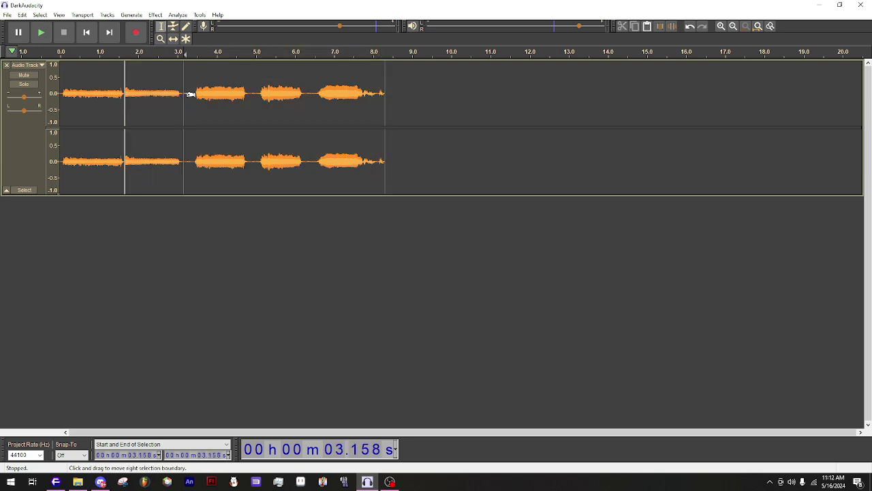
pyautogui.moveTo(184, 93); pyautogui.dragTo(202, 96)
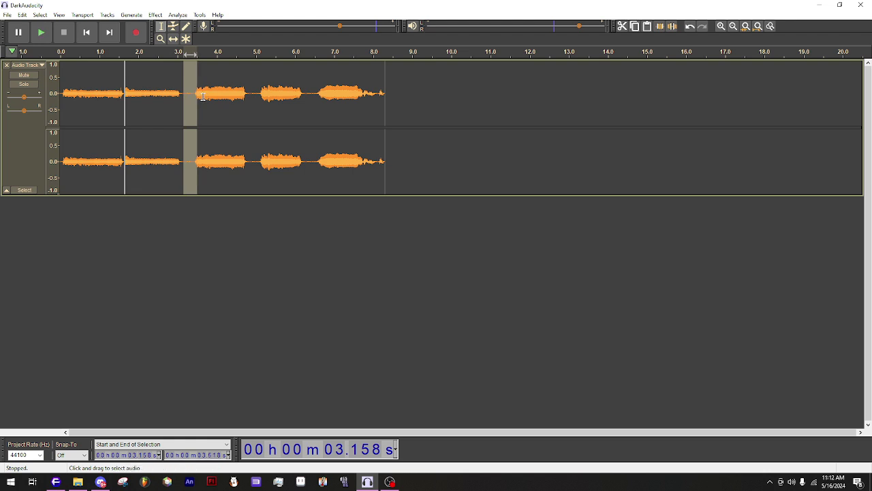
pyautogui.press('Delete')
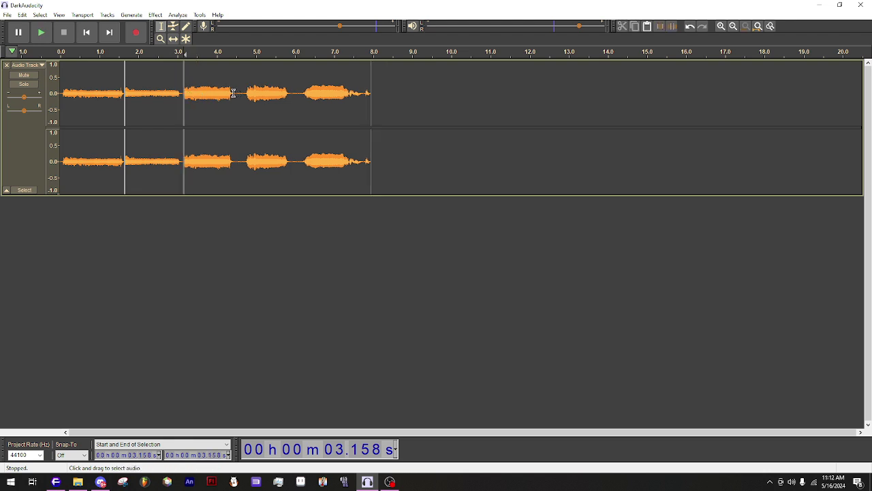
# Step: Delete the silent gaps between the third and fourth notes and between the fourth and fifth notes
pyautogui.moveTo(233, 93); pyautogui.dragTo(251, 93)
pyautogui.press('Delete')
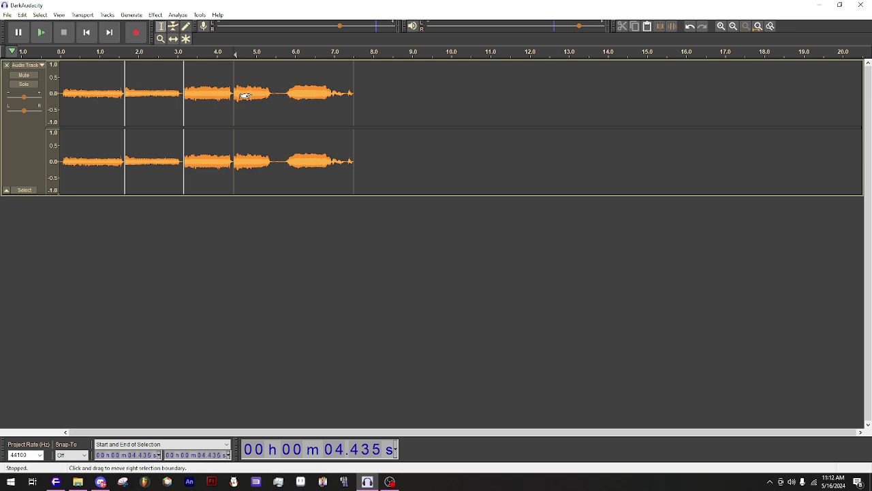
pyautogui.moveTo(275, 93); pyautogui.dragTo(294, 93)
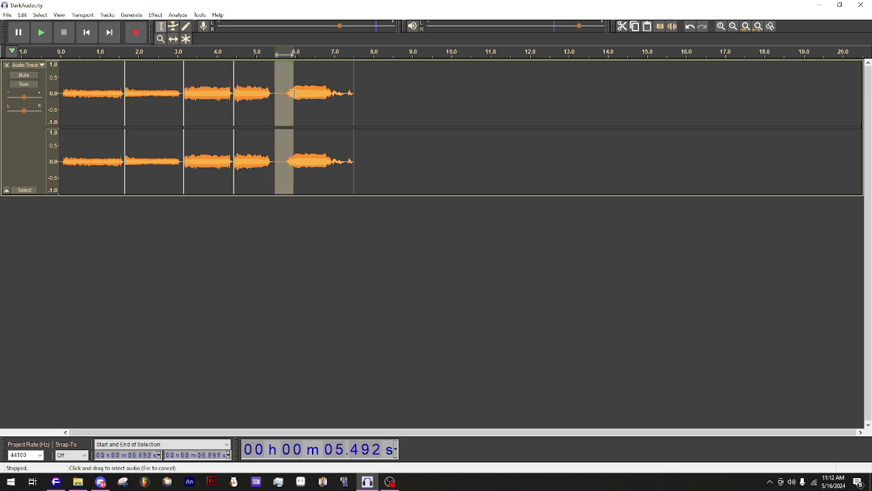
pyautogui.press('Delete')
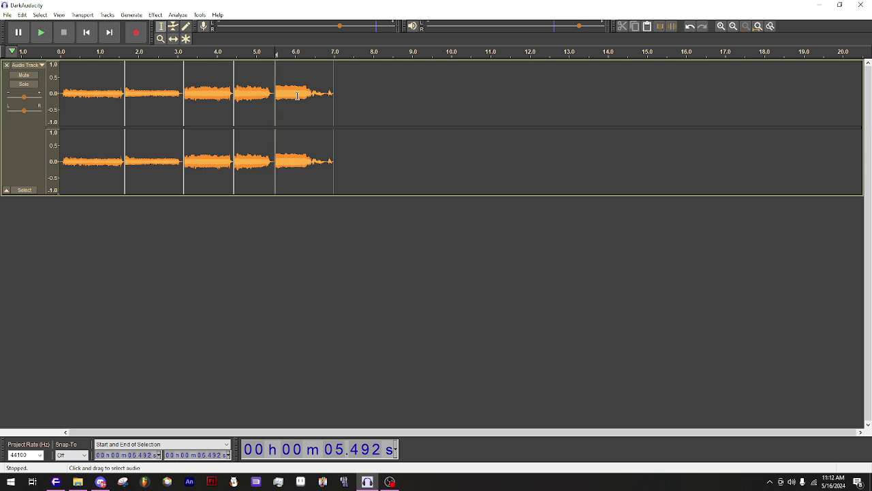
# Step: Play short parts of the trimmed notes in turn to check how each one sounds
pyautogui.click(63, 98)
pyautogui.press('space')
pyautogui.press('space')
pyautogui.click(140, 93)
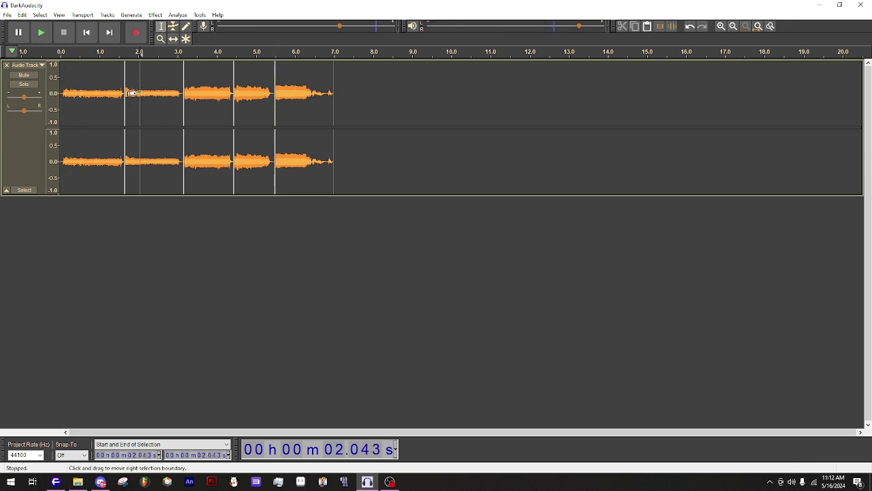
pyautogui.press('space')
pyautogui.press('space')
pyautogui.click(189, 89)
pyautogui.press('space')
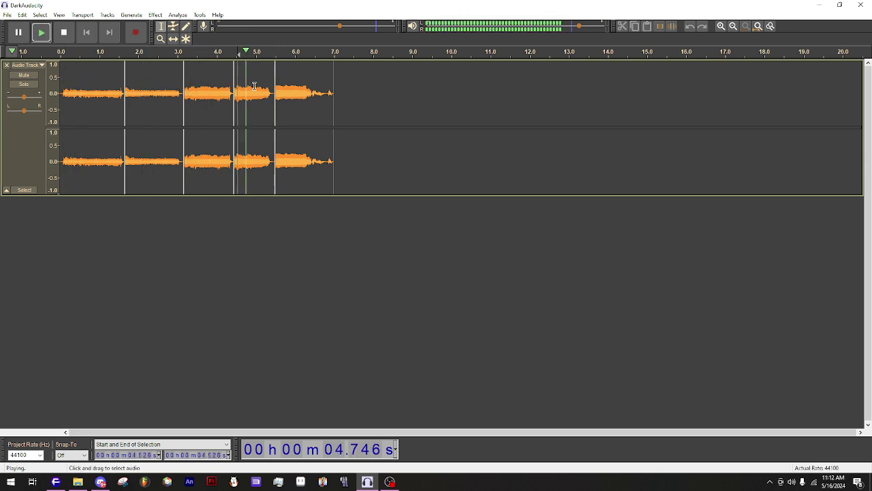
# Step: Delete the leftover noise after the fifth note, from about 6.571 s to the end of the track
pyautogui.click(280, 87)
pyautogui.moveTo(317, 88); pyautogui.dragTo(334, 87)
pyautogui.press('Delete')
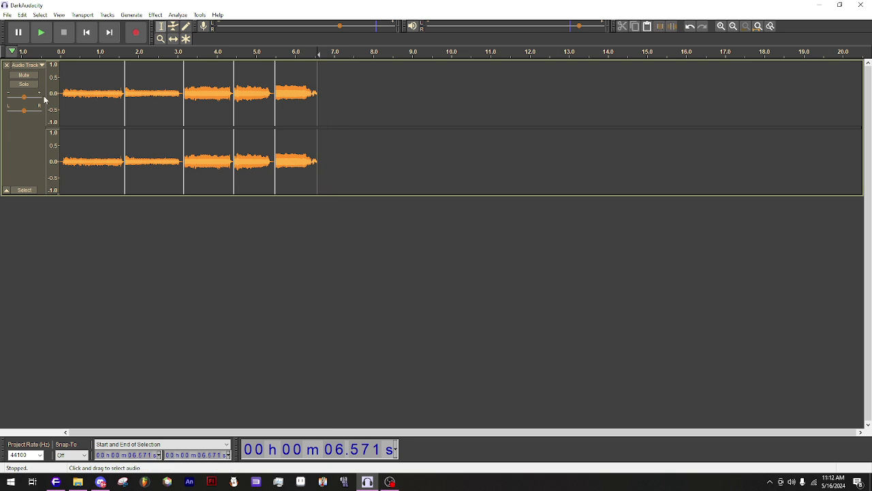
# Step: Play part of the first note and compare it with the other notes in the track
pyautogui.click(74, 92)
pyautogui.doubleClick(107, 91)
pyautogui.press('space')
pyautogui.press('space')
pyautogui.click(205, 87)
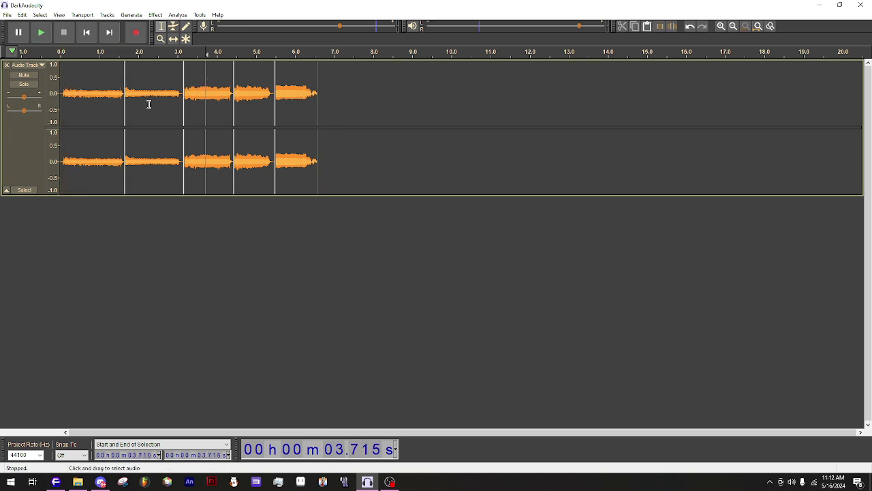
pyautogui.doubleClick(247, 75)
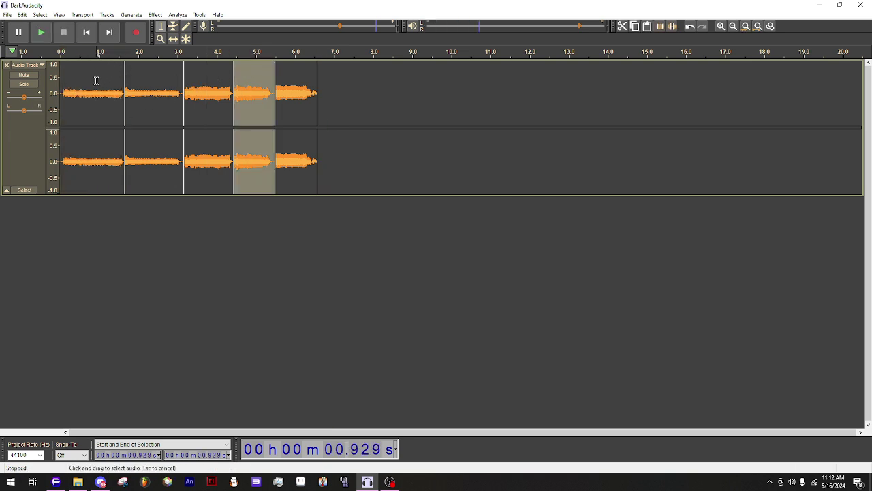
pyautogui.doubleClick(95, 82)
pyautogui.click(291, 86)
pyautogui.click(98, 95)
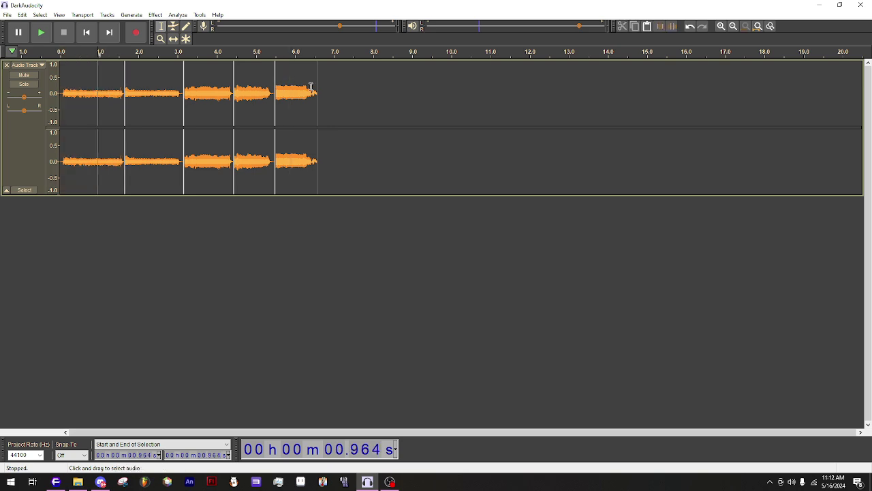
# Step: Amplify the entire track to a new peak amplitude of 0.0 dB without allowing clipping
pyautogui.moveTo(320, 88); pyautogui.dragTo(57, 89)
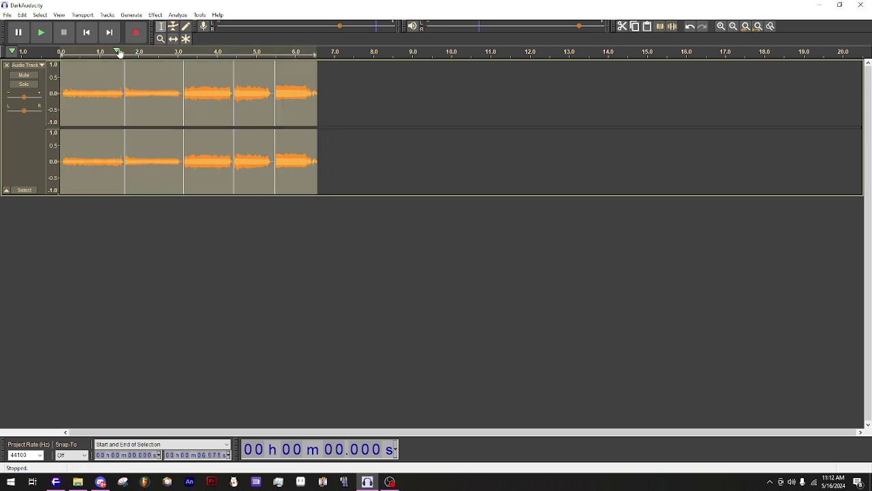
pyautogui.click(108, 15)
pyautogui.moveTo(89, 17)
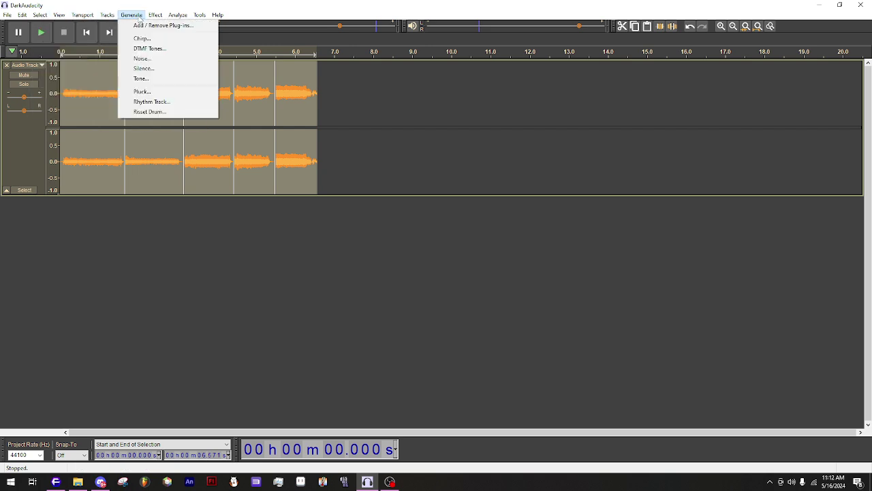
pyautogui.click(156, 15)
pyautogui.click(179, 52)
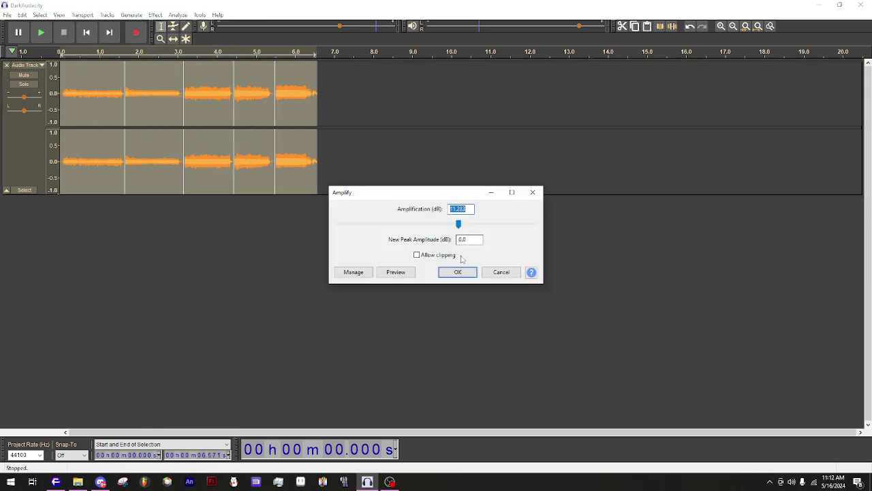
pyautogui.click(468, 272)
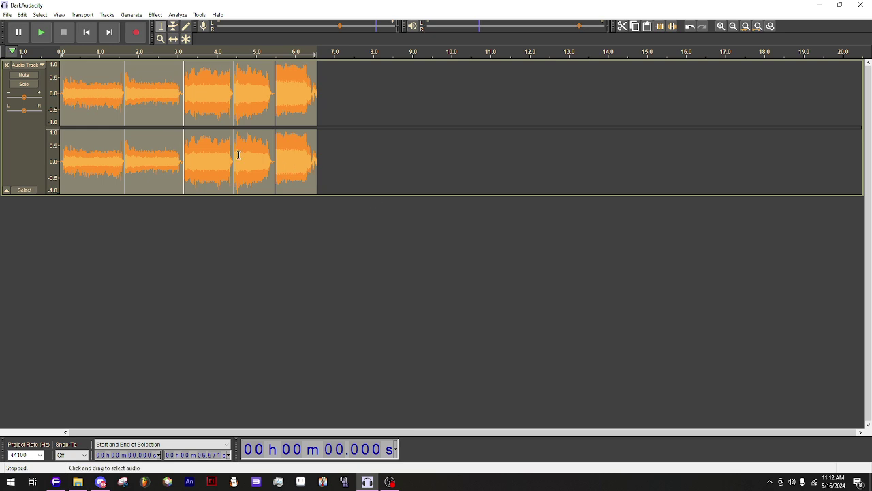
# Step: Select the first two quieter notes together, from 0 to about 3.158 s
pyautogui.doubleClick(148, 102)
pyautogui.doubleClick(75, 93)
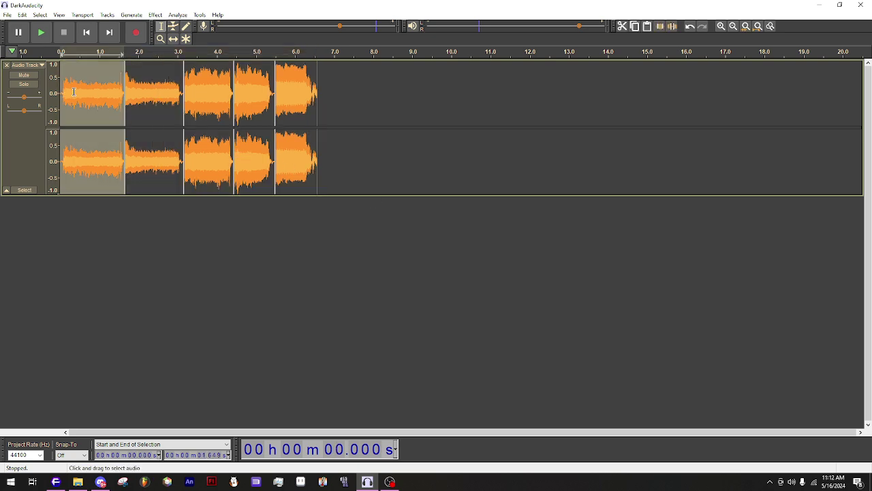
pyautogui.doubleClick(148, 88)
pyautogui.moveTo(126, 86); pyautogui.dragTo(177, 86)
pyautogui.doubleClick(88, 80)
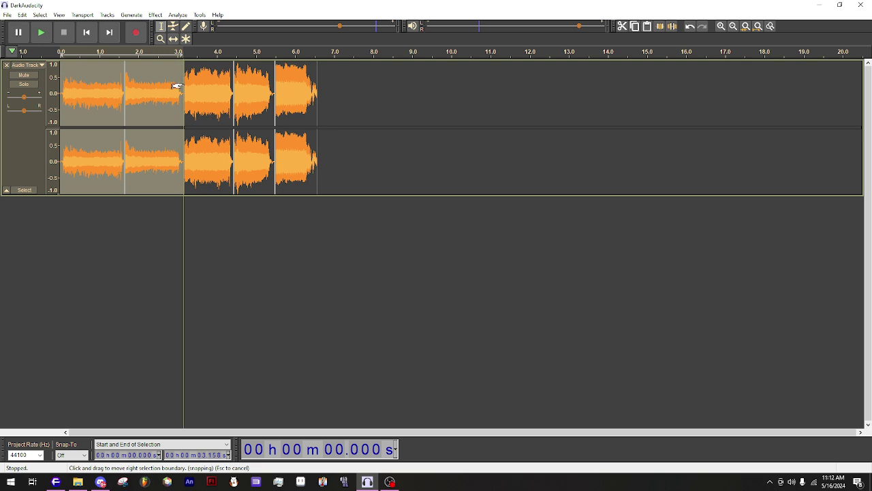
# Step: Try repeating the last Amplify on the first two notes, and undo it
pyautogui.click(156, 14)
pyautogui.click(177, 39)
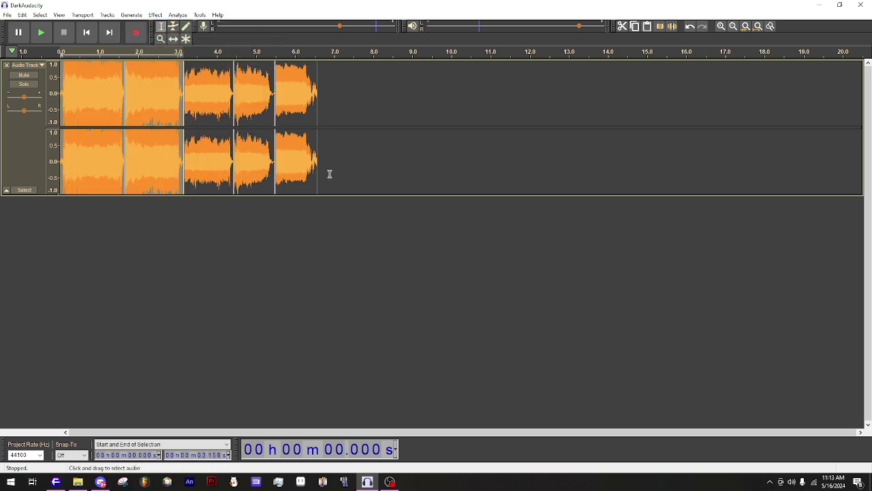
pyautogui.hotkey('ctrl', 'z')
# Step: Amplify the selected first two notes with the Amplify effect's proposed settings
pyautogui.click(155, 14)
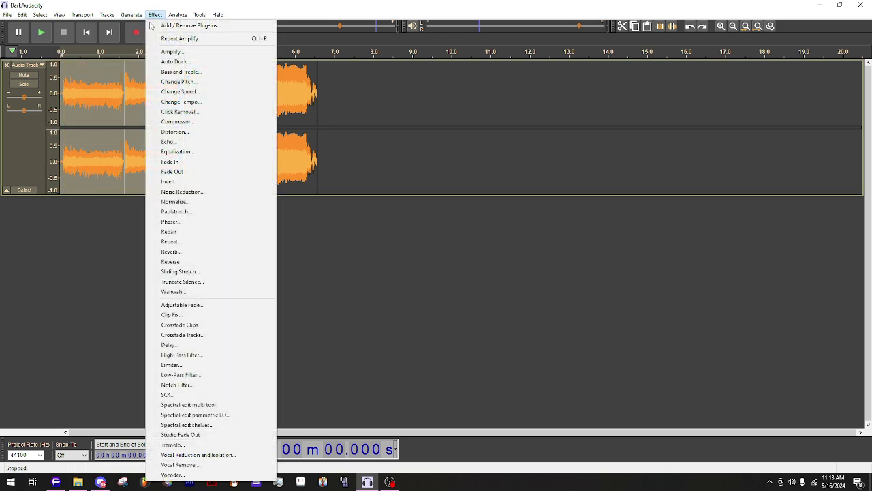
pyautogui.click(163, 53)
pyautogui.click(458, 272)
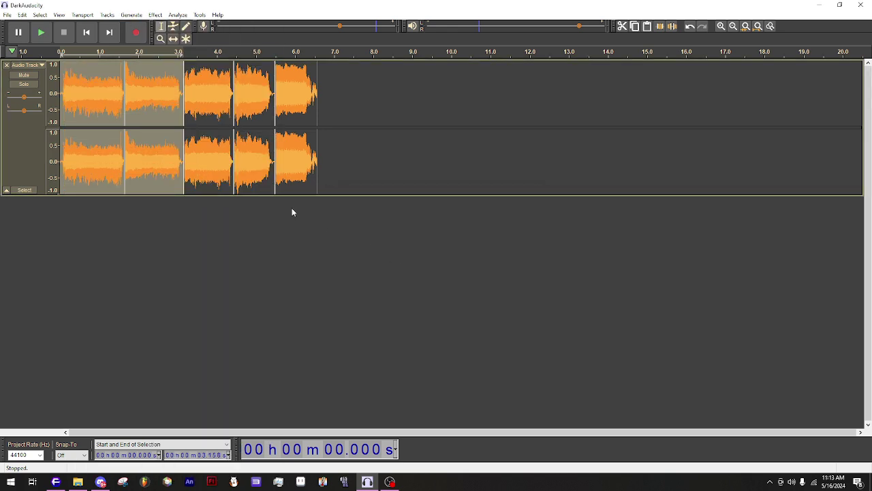
# Step: Play short parts of the first, third, fourth and fifth notes to compare their volume
pyautogui.click(103, 94)
pyautogui.press('space')
pyautogui.press('space')
pyautogui.click(199, 94)
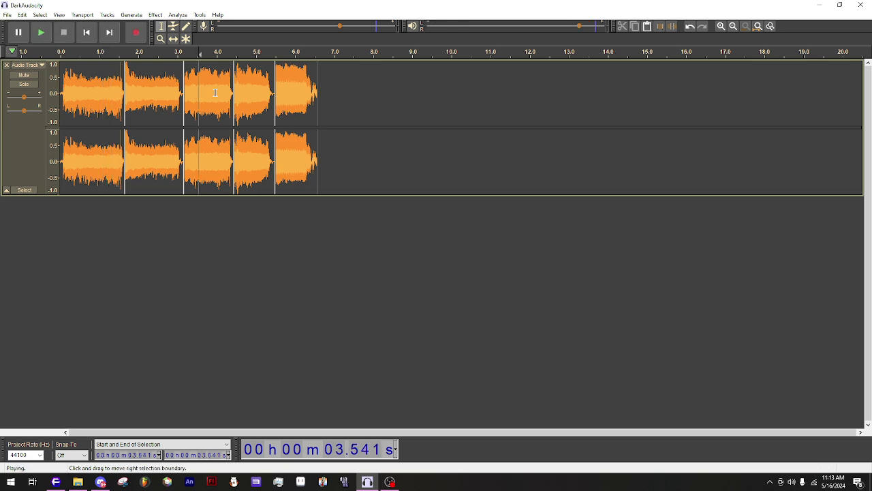
pyautogui.press('space')
pyautogui.press('space')
pyautogui.click(261, 91)
pyautogui.press('space')
pyautogui.press('space')
pyautogui.click(282, 91)
pyautogui.press('space')
pyautogui.press('space')
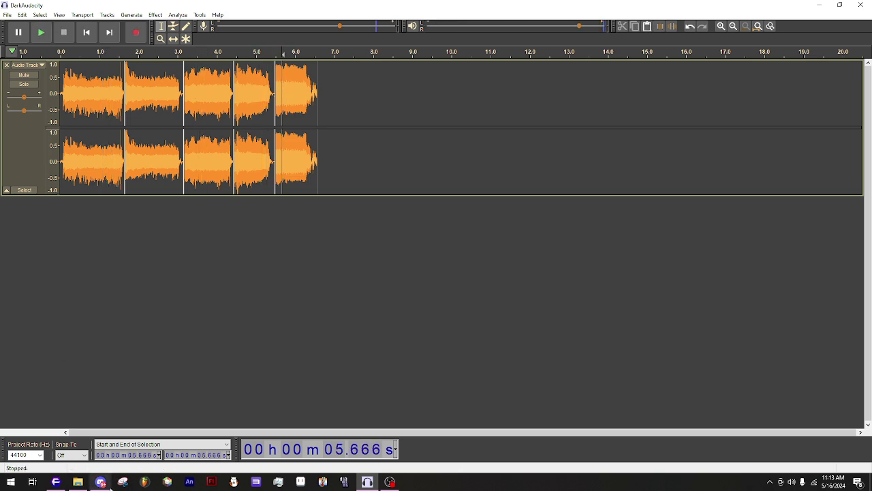
# Step: Switch to File Explorer, try creating a new folder in Downloads, and delete it
pyautogui.click(83, 483)
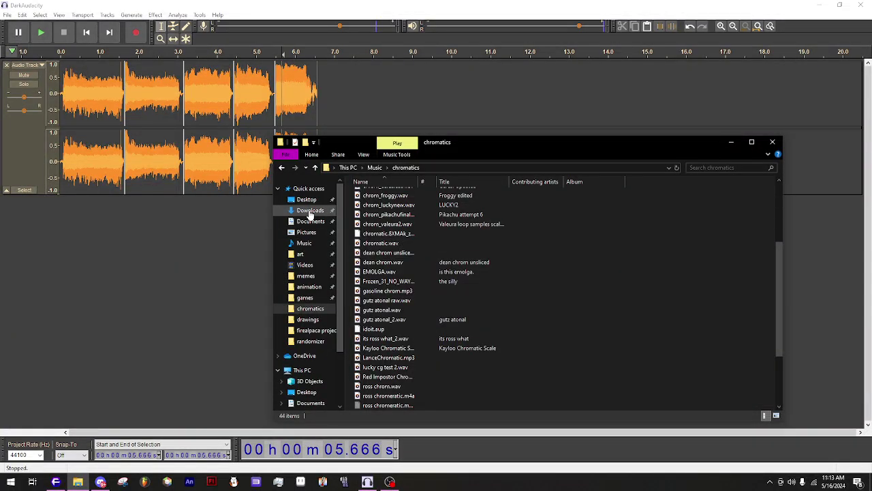
pyautogui.click(310, 219)
pyautogui.click(310, 211)
pyautogui.rightClick(672, 231)
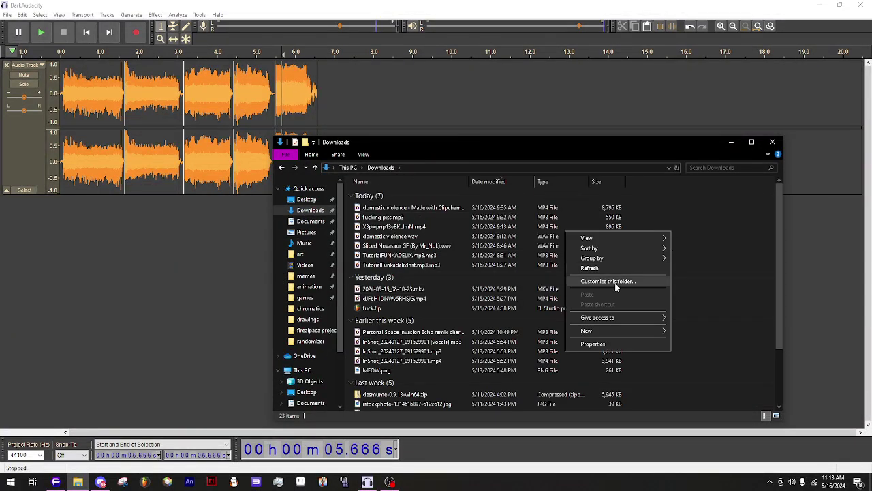
pyautogui.moveTo(601, 334)
pyautogui.click(682, 331)
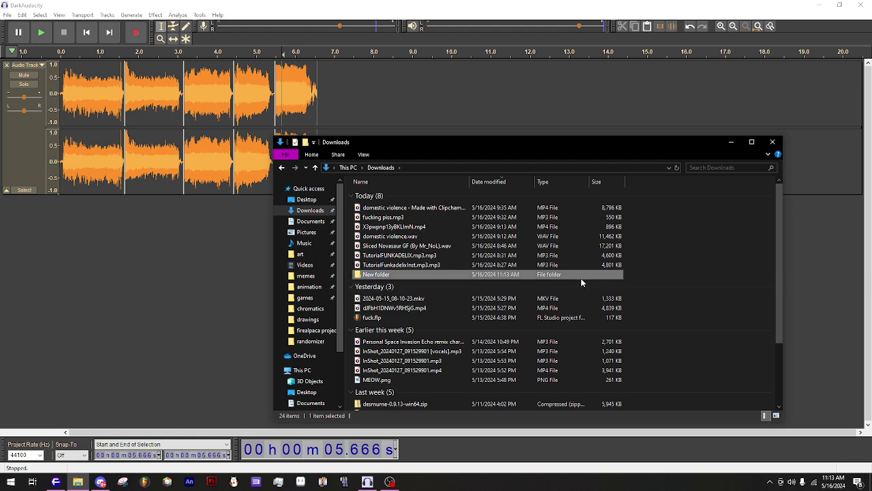
pyautogui.rightClick(454, 281)
pyautogui.click(481, 435)
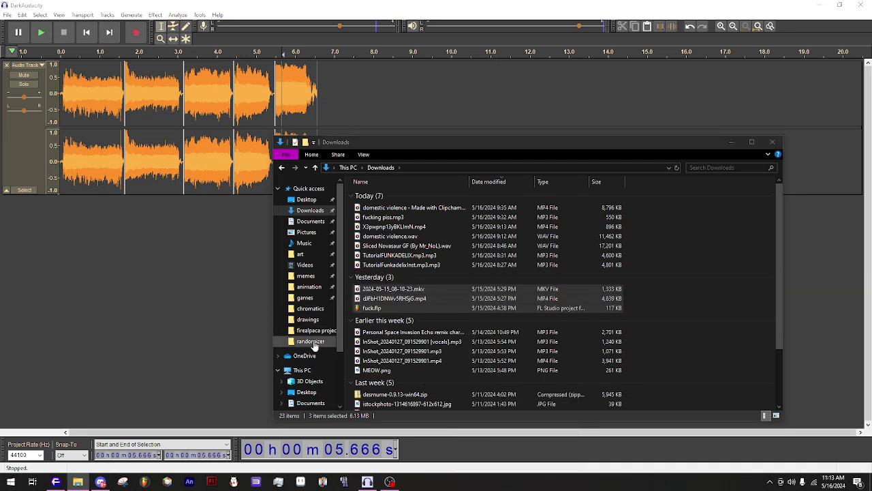
# Step: Create a folder named "chromatic FUNNY" inside the chromatics folder
pyautogui.click(310, 308)
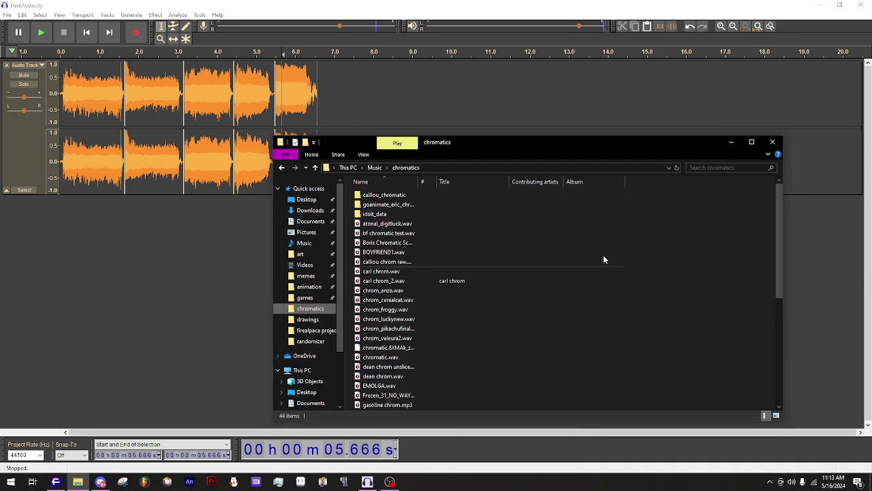
pyautogui.rightClick(661, 222)
pyautogui.moveTo(579, 329)
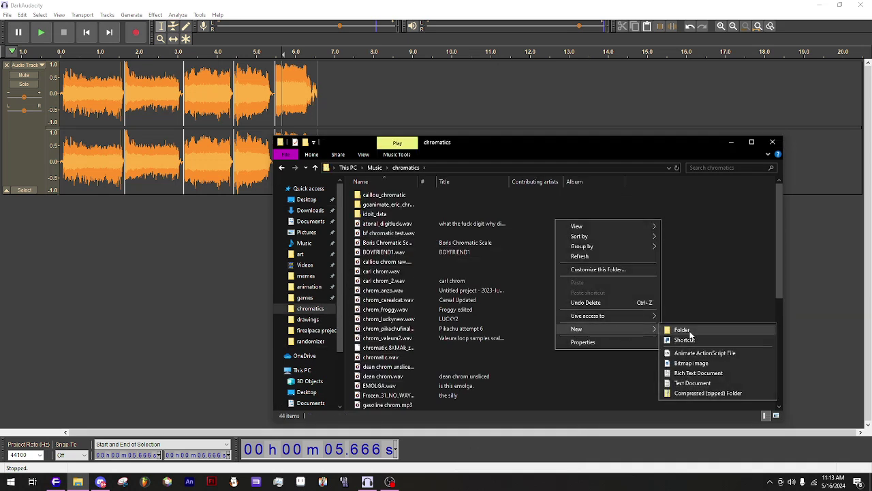
pyautogui.click(692, 330)
pyautogui.write('chromatic')
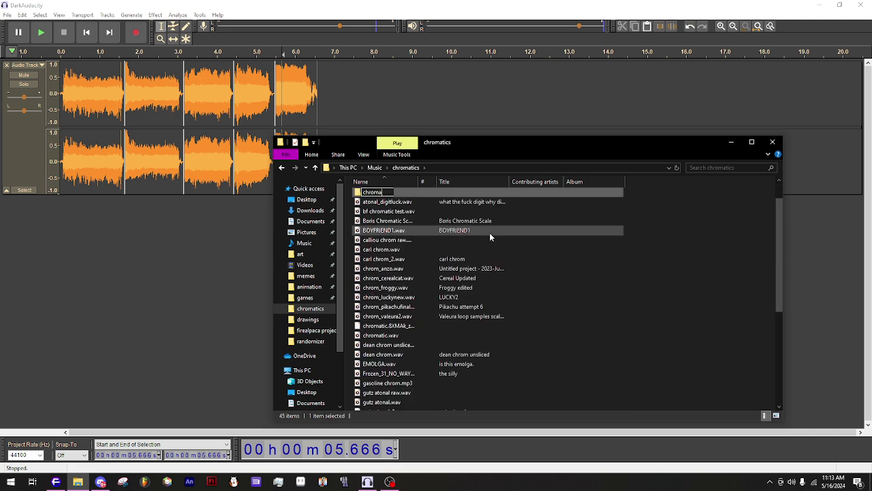
pyautogui.write(' FUNNY')
pyautogui.press('Return')
# Step: Return to DarkAudacity, select the first note from 0 to 1.649 s, and begin a WAV export
pyautogui.click(149, 250)
pyautogui.doubleClick(92, 156)
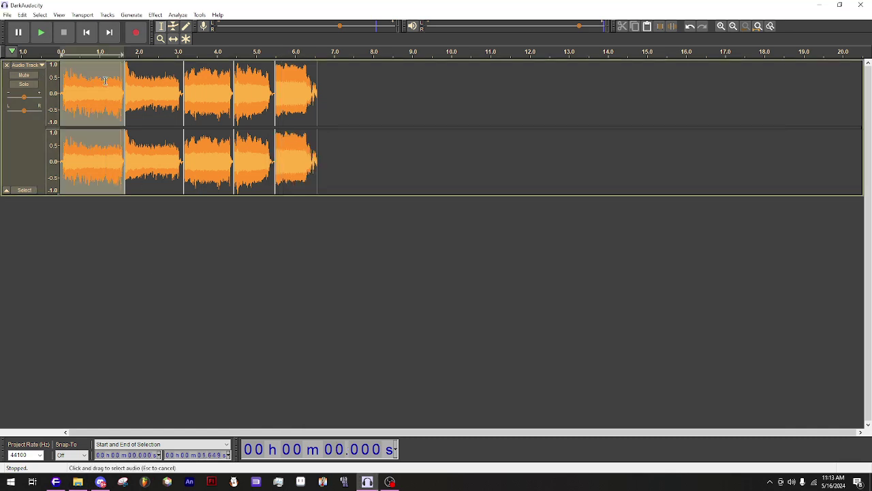
pyautogui.click(6, 15)
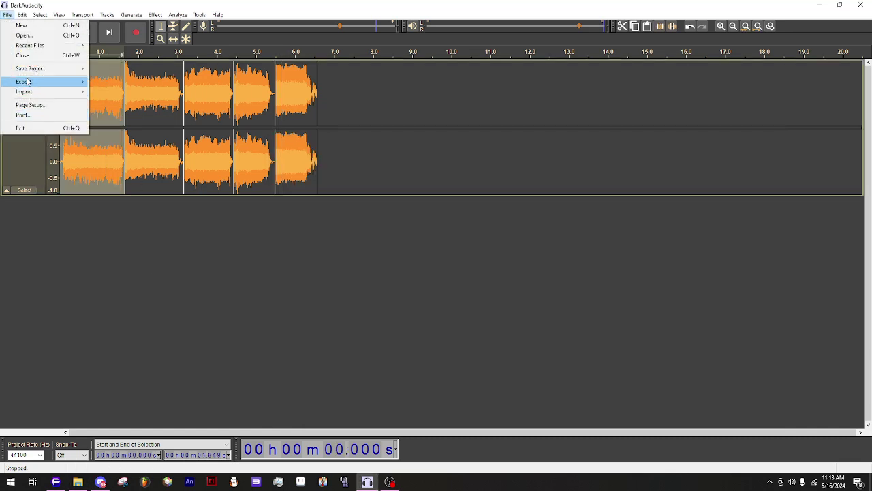
pyautogui.moveTo(41, 82)
pyautogui.click(153, 92)
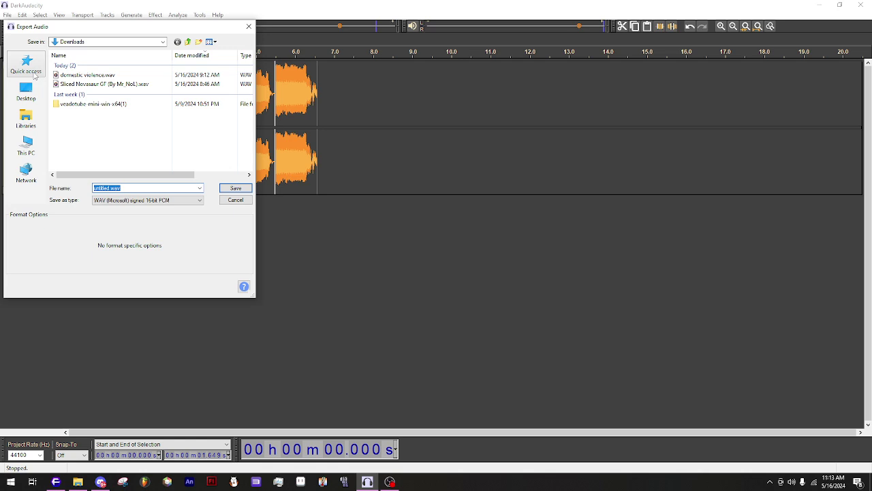
# Step: Set the export destination to the chromatic FUNNY folder within Music and chromatics
pyautogui.click(31, 68)
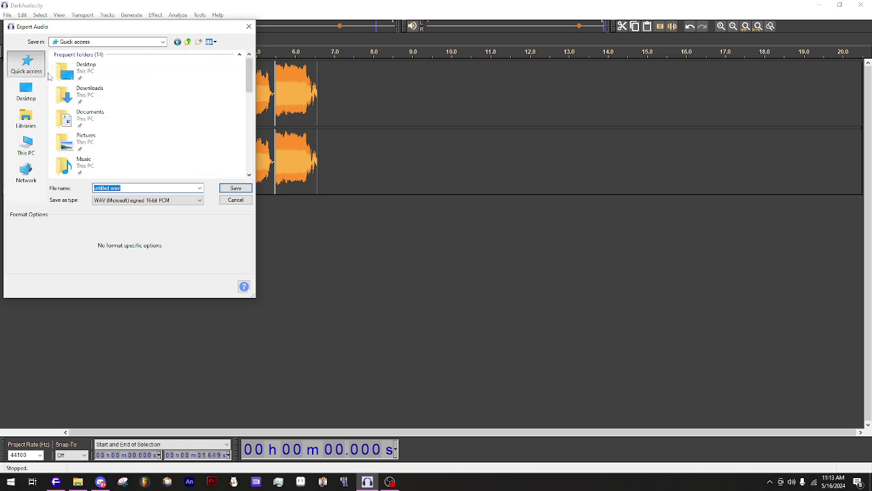
pyautogui.scroll(-6, 86, 102)
pyautogui.scroll(6, 108, 123)
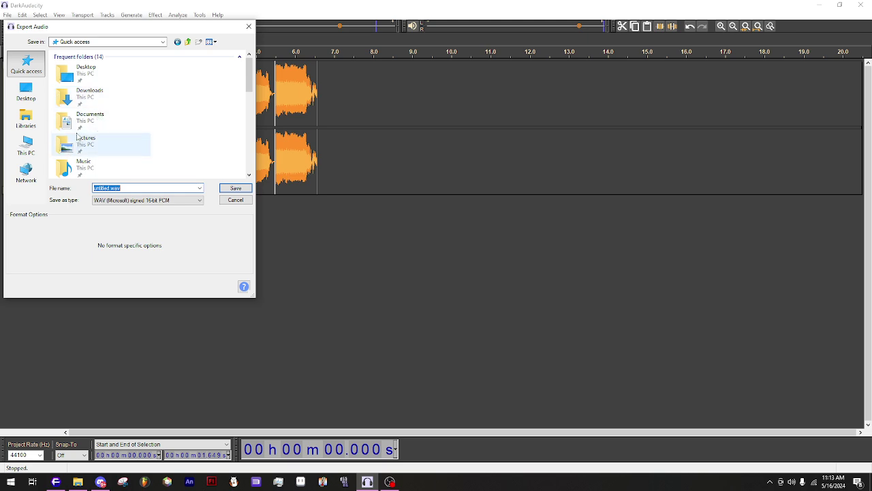
pyautogui.scroll(-5, 122, 144)
pyautogui.scroll(5, 125, 155)
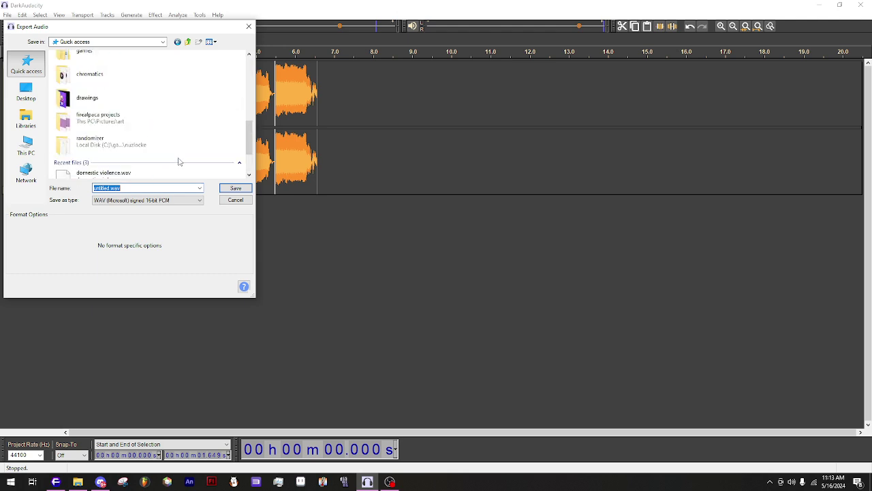
pyautogui.click(25, 87)
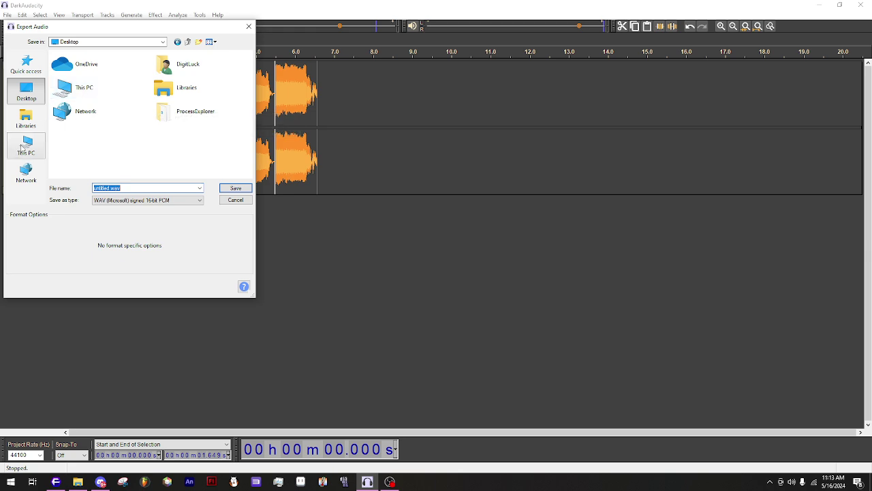
pyautogui.click(26, 65)
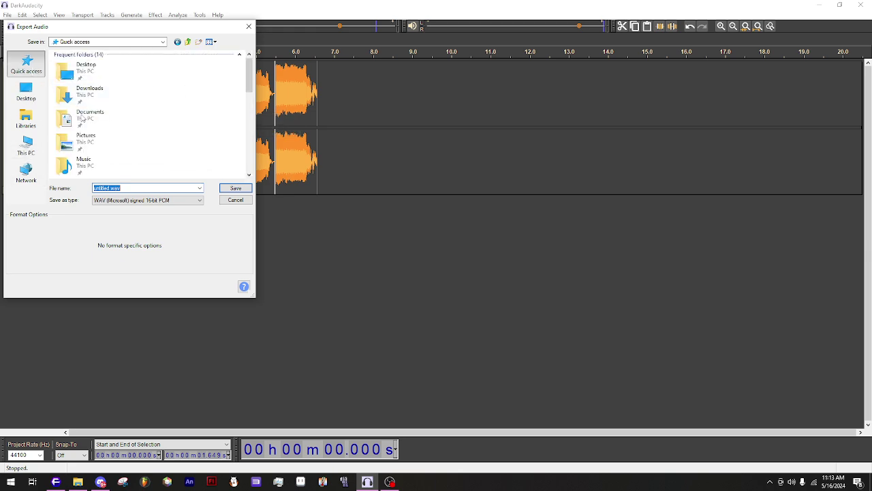
pyautogui.doubleClick(73, 163)
pyautogui.doubleClick(99, 75)
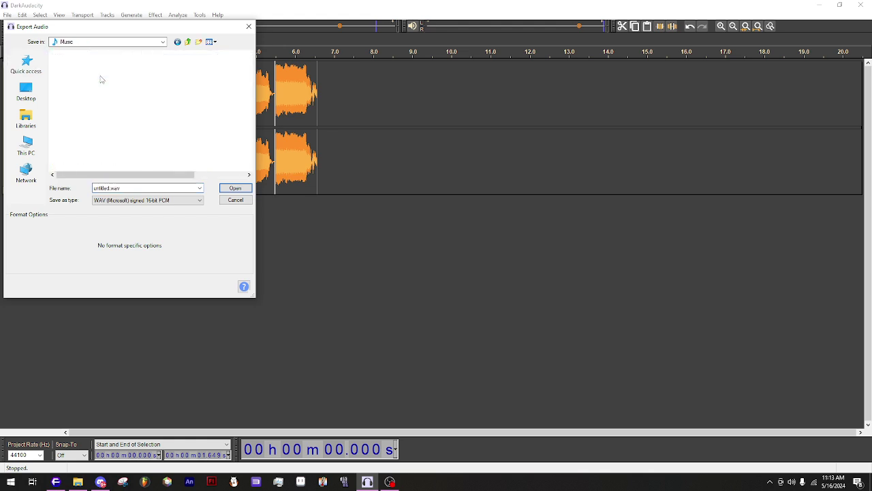
pyautogui.doubleClick(101, 77)
# Step: Try to save the WAV export under the file name 1 with blank metadata tags
pyautogui.doubleClick(159, 188)
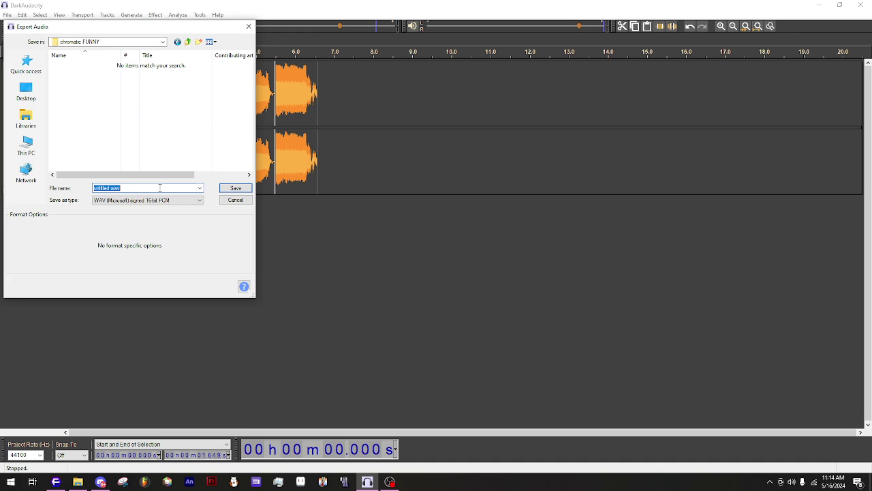
pyautogui.write('1')
pyautogui.click(236, 188)
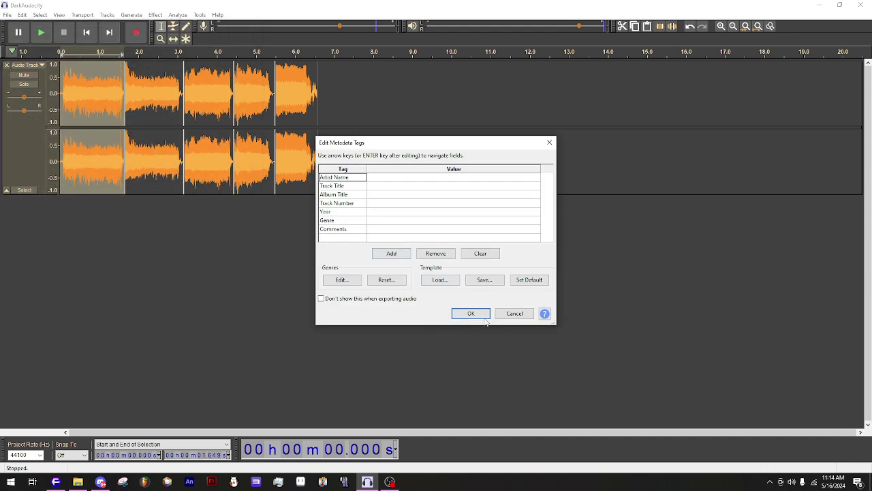
pyautogui.click(481, 315)
# Step: Begin the WAV export again and set its destination to Music, chromatics, chromatic FUNNY
pyautogui.click(7, 14)
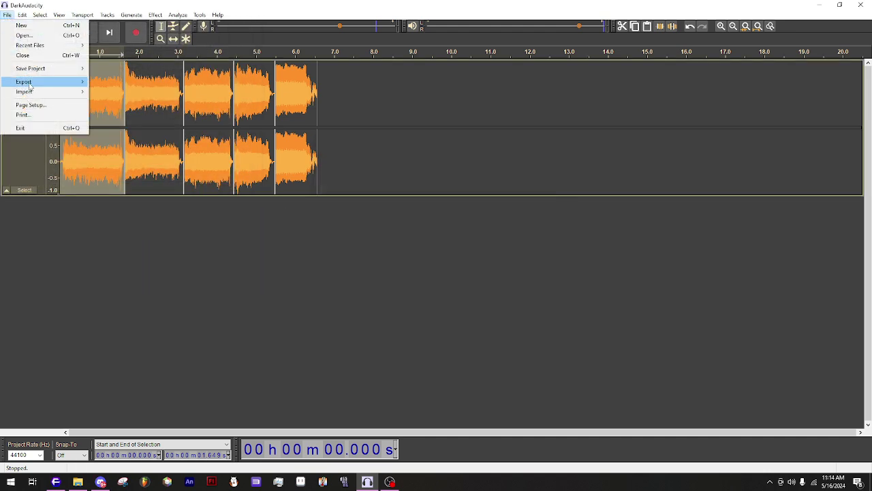
pyautogui.moveTo(30, 86)
pyautogui.click(155, 91)
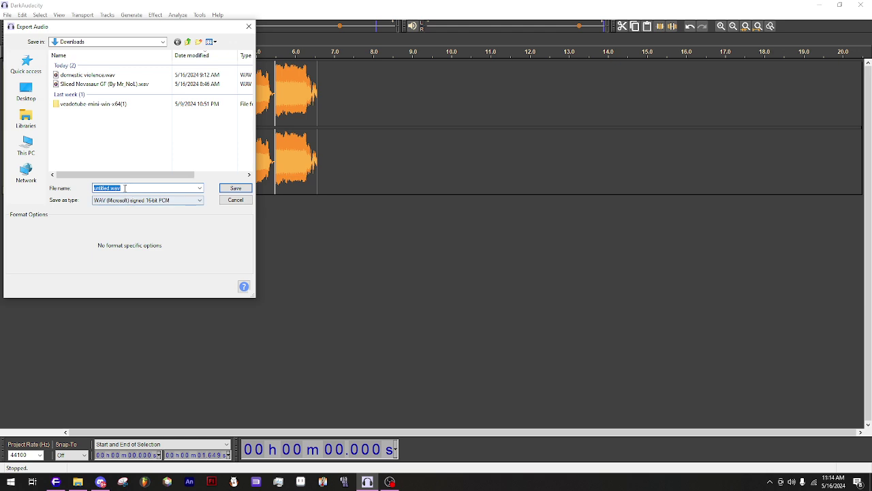
pyautogui.click(34, 68)
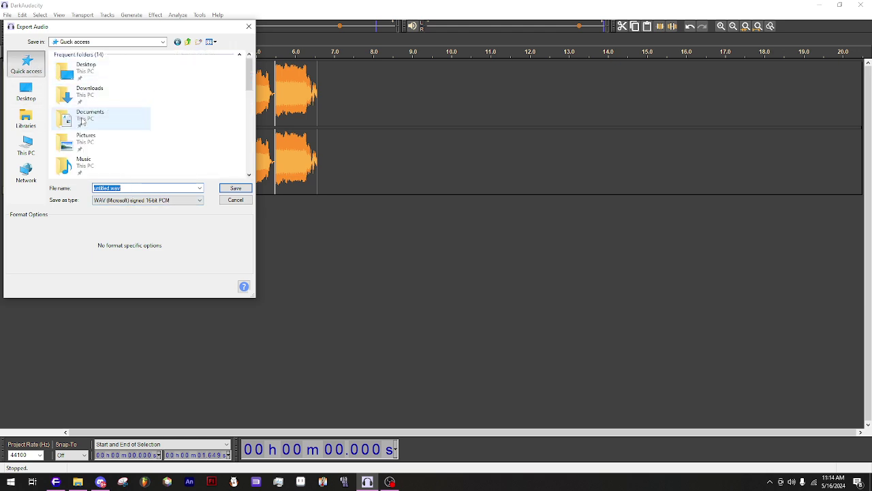
pyautogui.scroll(-4, 96, 102)
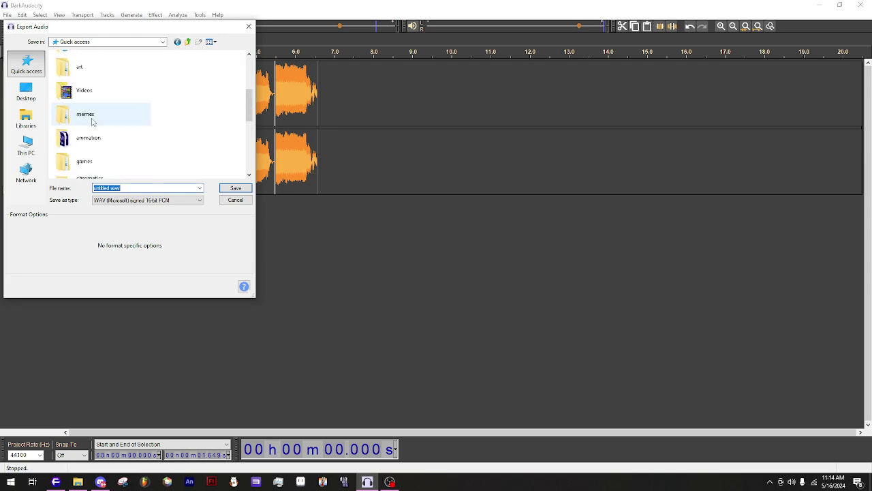
pyautogui.scroll(3, 95, 109)
pyautogui.doubleClick(88, 126)
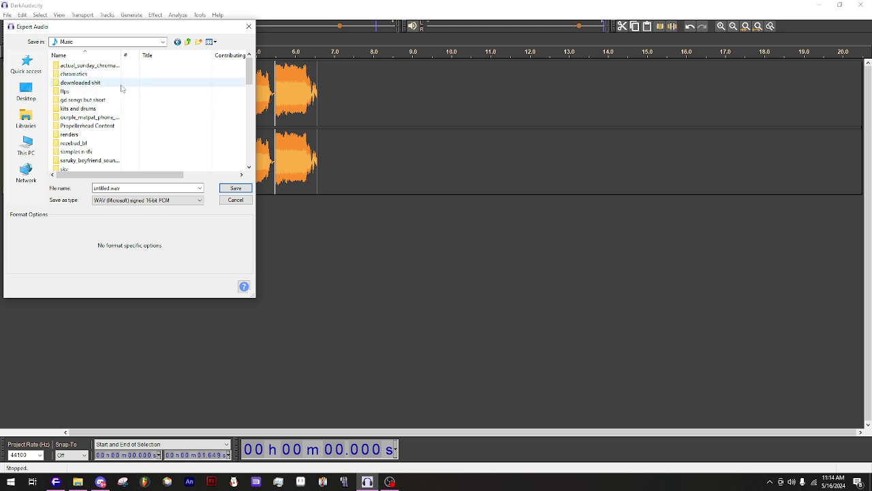
pyautogui.doubleClick(81, 74)
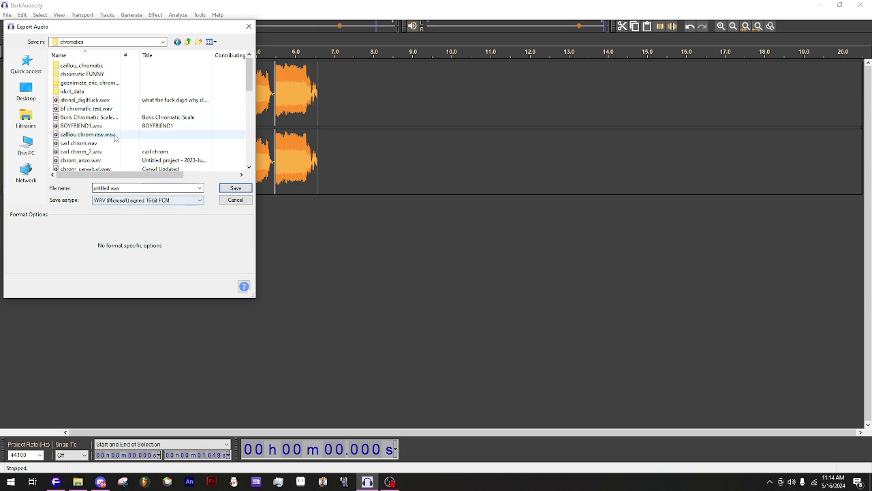
pyautogui.doubleClick(78, 74)
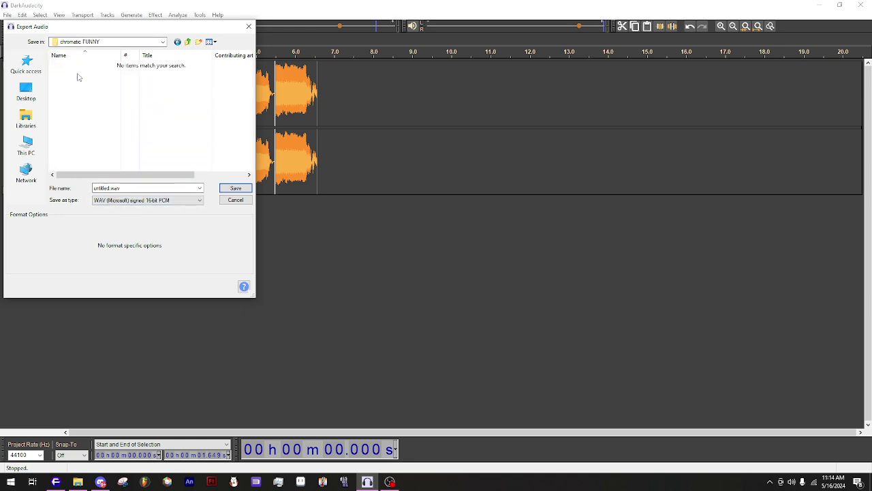
# Step: Save the export as 1 in WAV signed 24-bit PCM format, leaving the metadata tags blank
pyautogui.doubleClick(139, 189)
pyautogui.write('1')
pyautogui.click(171, 201)
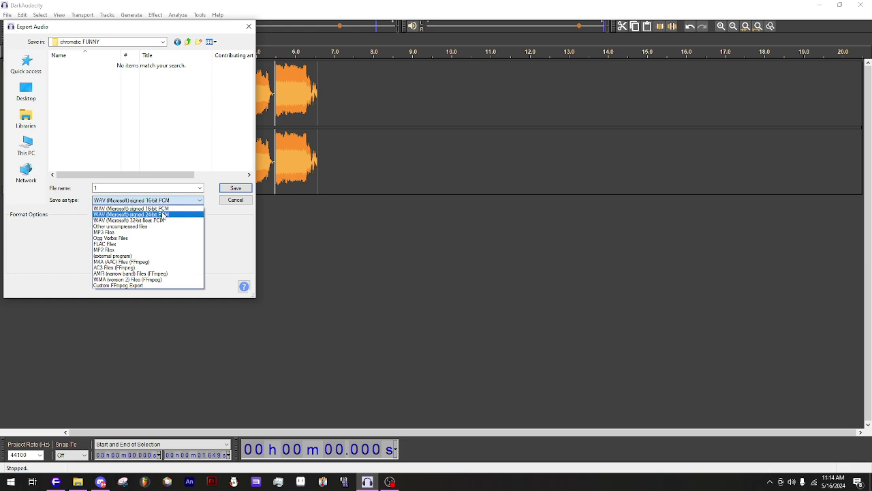
pyautogui.click(164, 215)
pyautogui.click(235, 188)
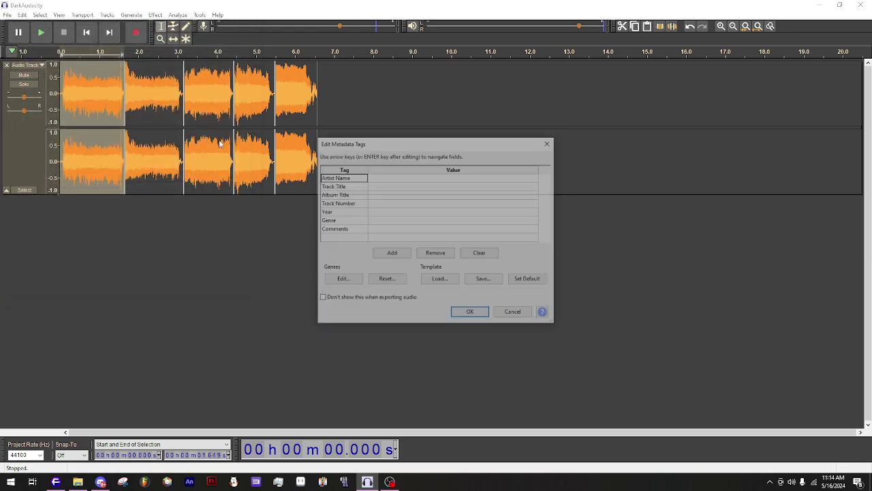
pyautogui.click(471, 315)
# Step: Select the second note and export only that selection as 2 into chromatic FUNNY, with blank metadata tags
pyautogui.doubleClick(176, 95)
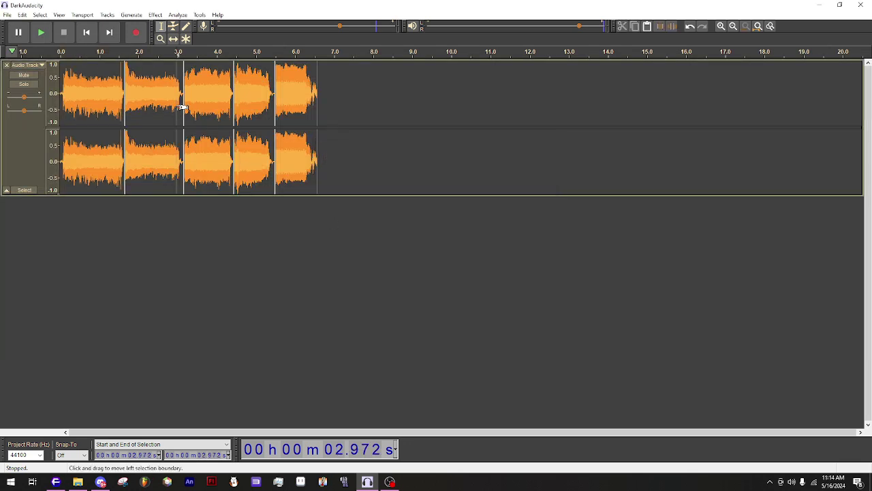
pyautogui.click(7, 14)
pyautogui.moveTo(33, 83)
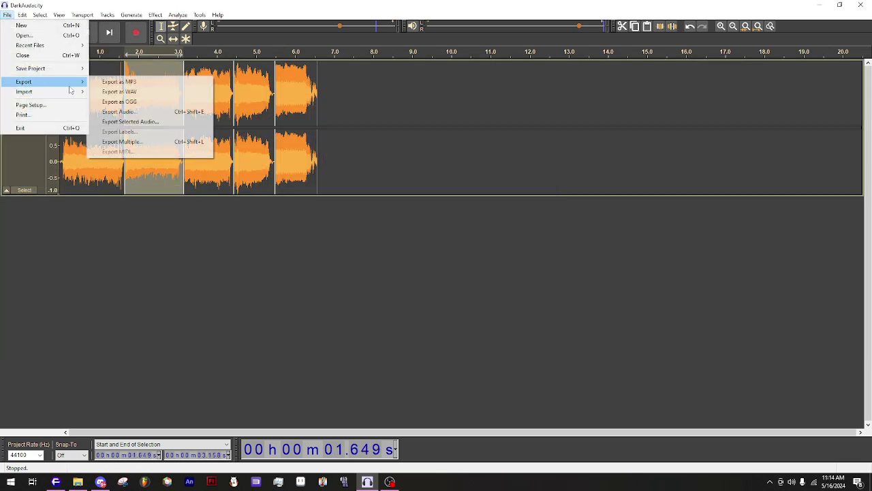
pyautogui.click(162, 123)
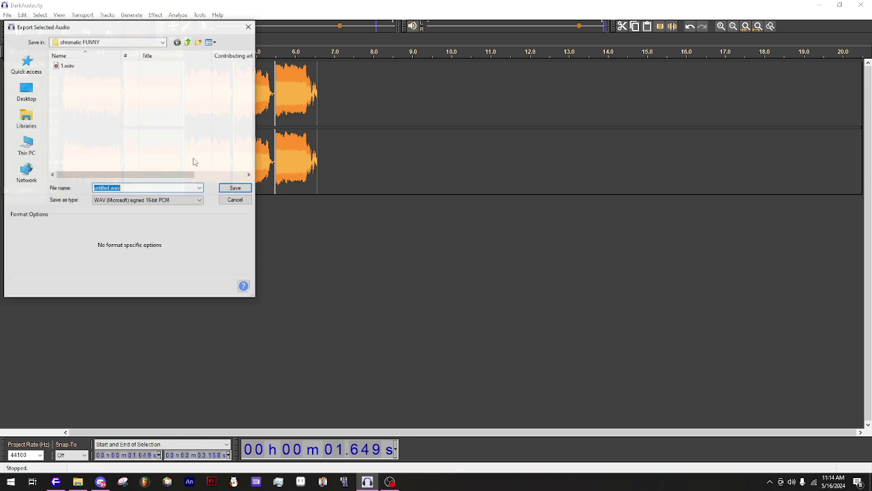
pyautogui.write('2')
pyautogui.click(235, 191)
pyautogui.click(466, 311)
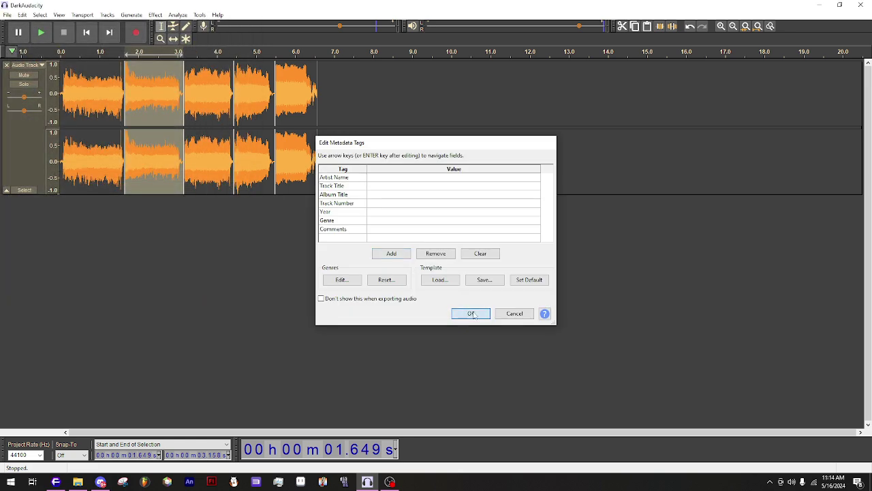
# Step: Select the first note and export only that selection over the existing 1.wav in chromatic FUNNY as signed 16-bit PCM, with blank metadata tags
pyautogui.doubleClick(66, 88)
pyautogui.click(7, 14)
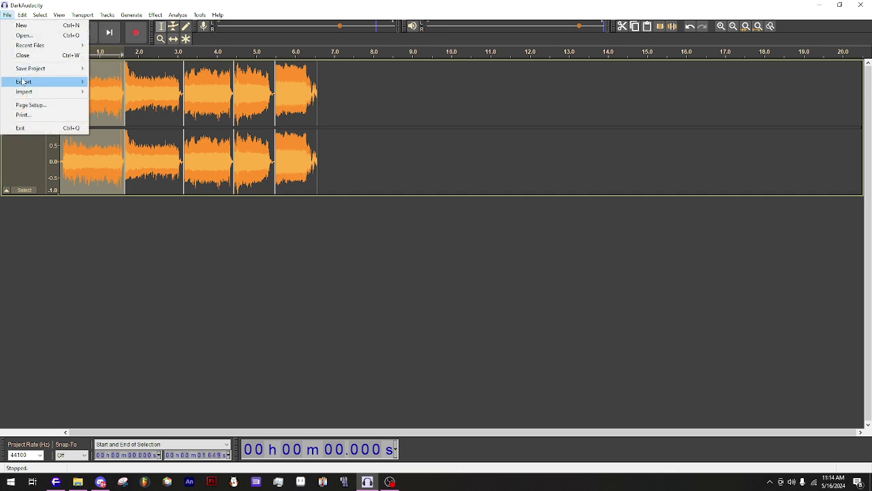
pyautogui.moveTo(24, 82)
pyautogui.click(127, 121)
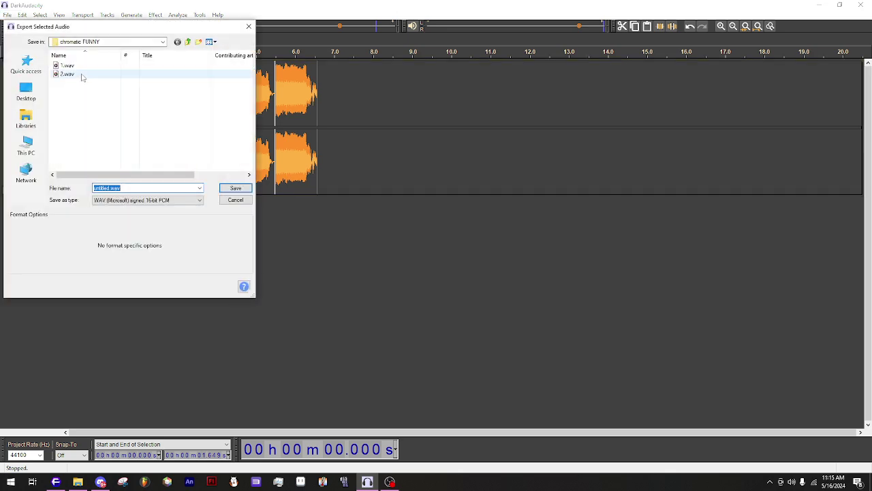
pyautogui.click(78, 67)
pyautogui.click(241, 186)
pyautogui.click(494, 240)
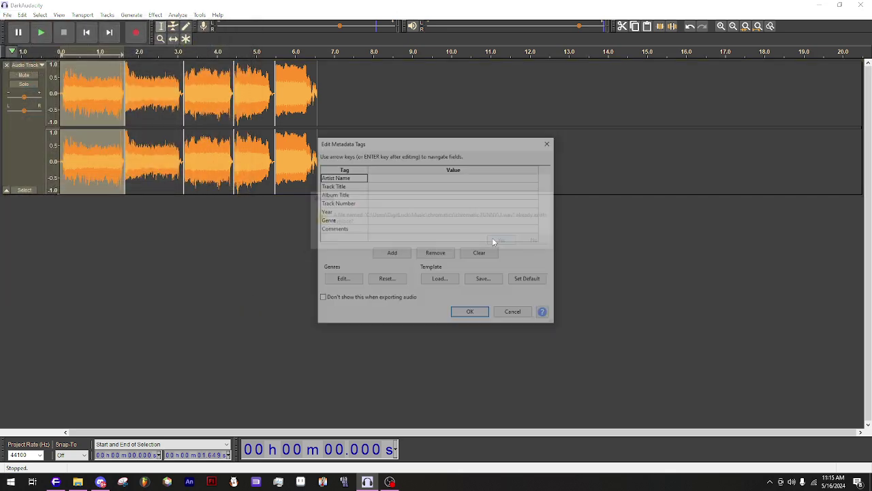
pyautogui.click(469, 312)
# Step: Select the third note and export only that selection as 3 into chromatic FUNNY
pyautogui.doubleClick(208, 150)
pyautogui.click(7, 15)
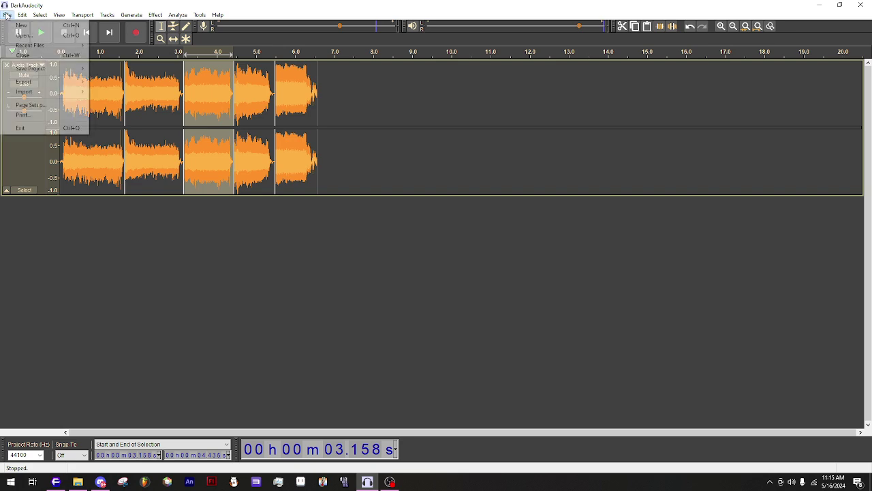
pyautogui.moveTo(36, 84)
pyautogui.click(156, 124)
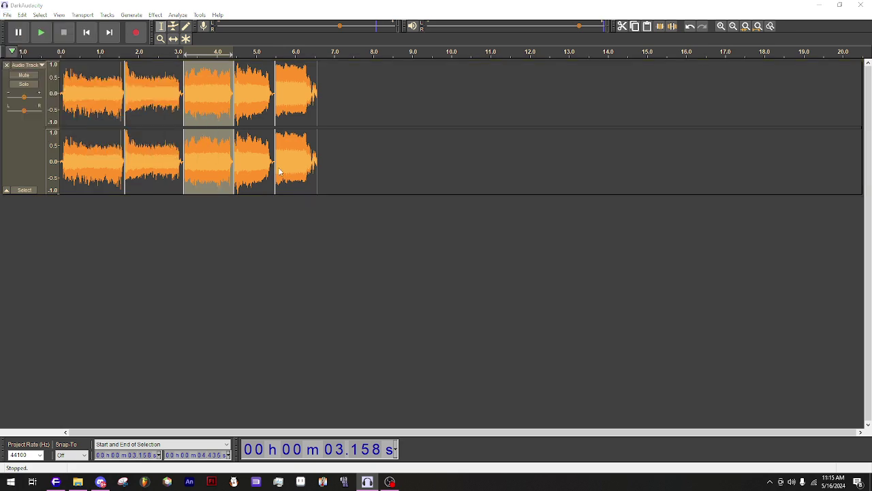
pyautogui.click(233, 187)
# Step: Select the fourth note and export only that selection as 4 into chromatic FUNNY
pyautogui.doubleClick(249, 114)
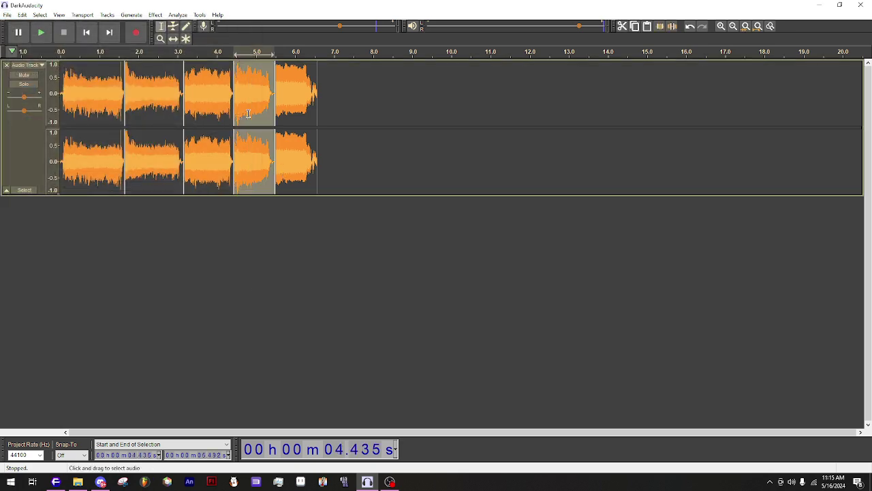
pyautogui.click(6, 15)
pyautogui.moveTo(30, 84)
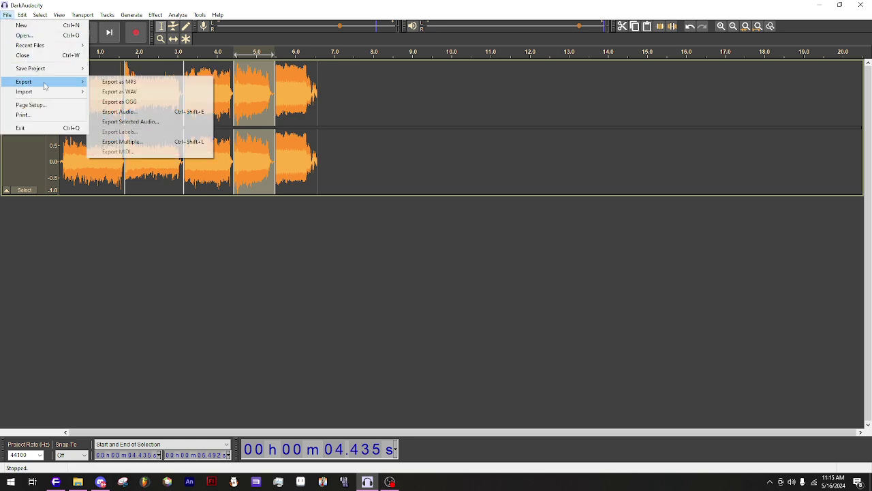
pyautogui.click(142, 121)
pyautogui.click(234, 187)
# Step: Select the fifth note and export only that selection as 5 into chromatic FUNNY in WAV signed 16-bit PCM format
pyautogui.click(284, 96)
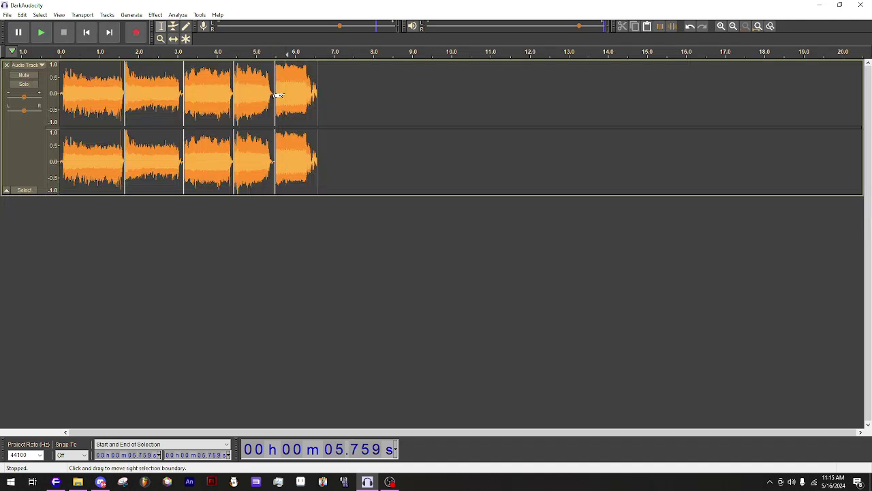
pyautogui.doubleClick(280, 96)
pyautogui.click(7, 15)
pyautogui.moveTo(31, 82)
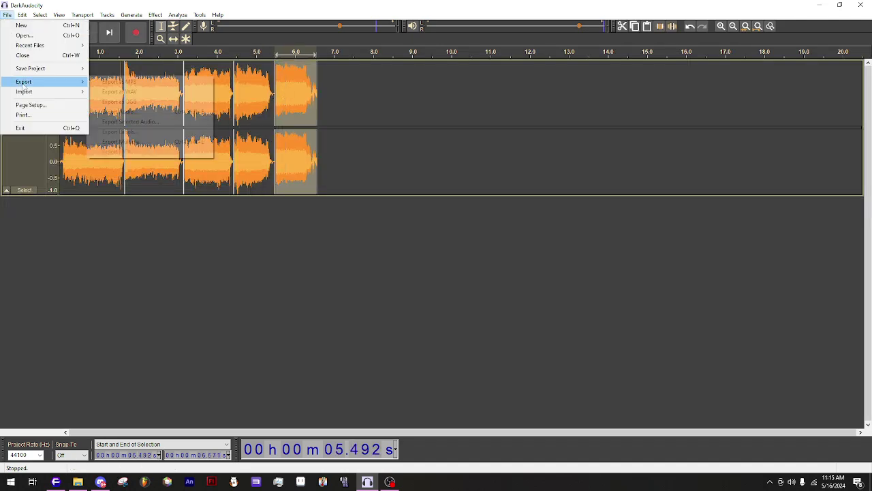
pyautogui.click(142, 122)
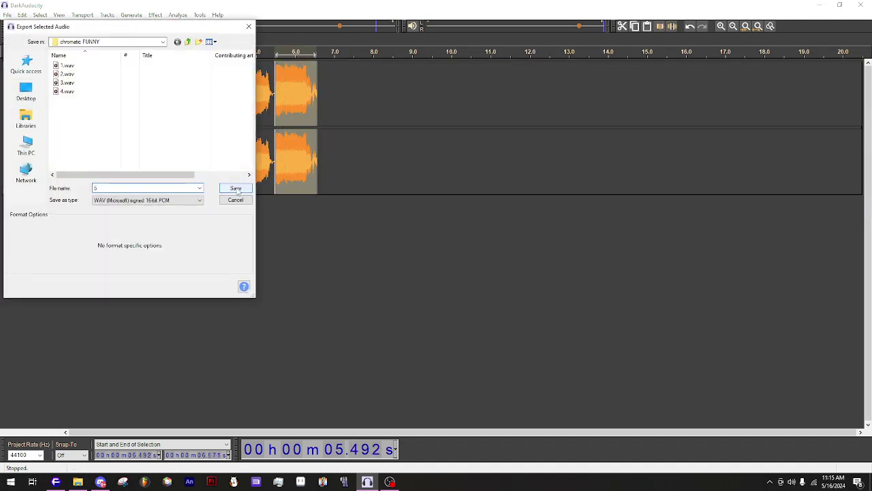
pyautogui.click(236, 189)
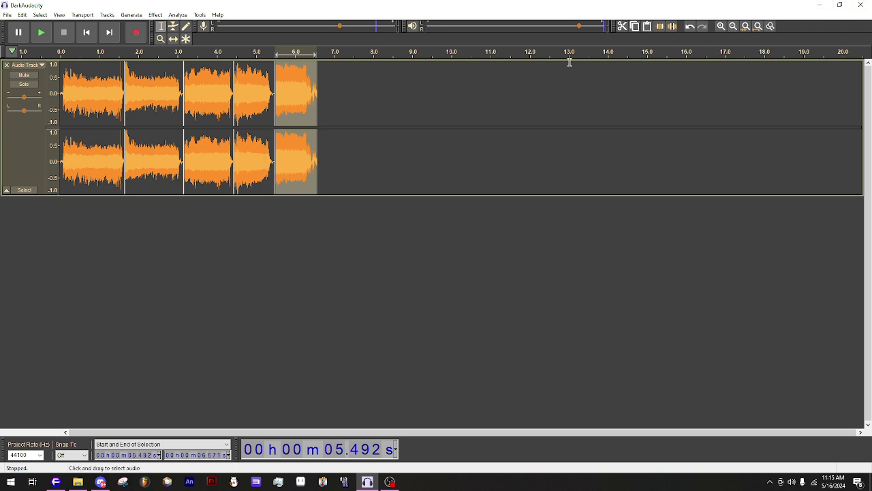
# Step: Save the session as a DarkAudacity project (*.aup) in the DarkAudacity folder
pyautogui.hotkey('ctrl', 's')
pyautogui.click(446, 264)
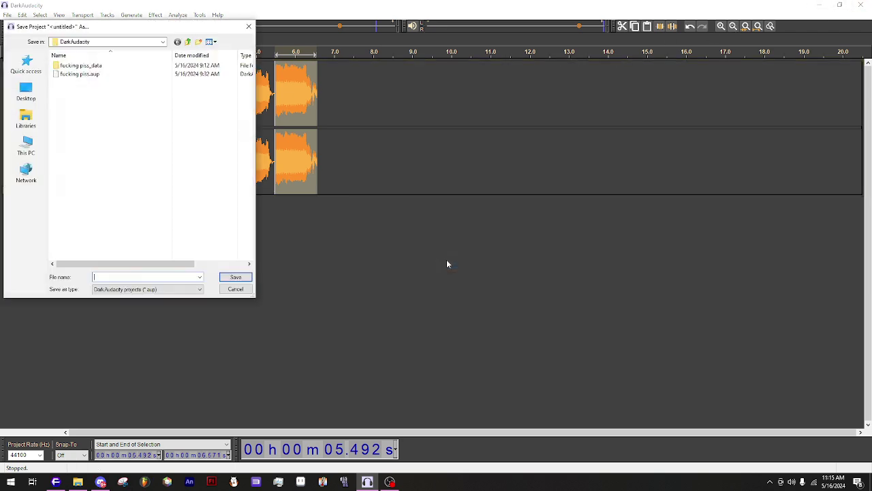
pyautogui.press('Return')
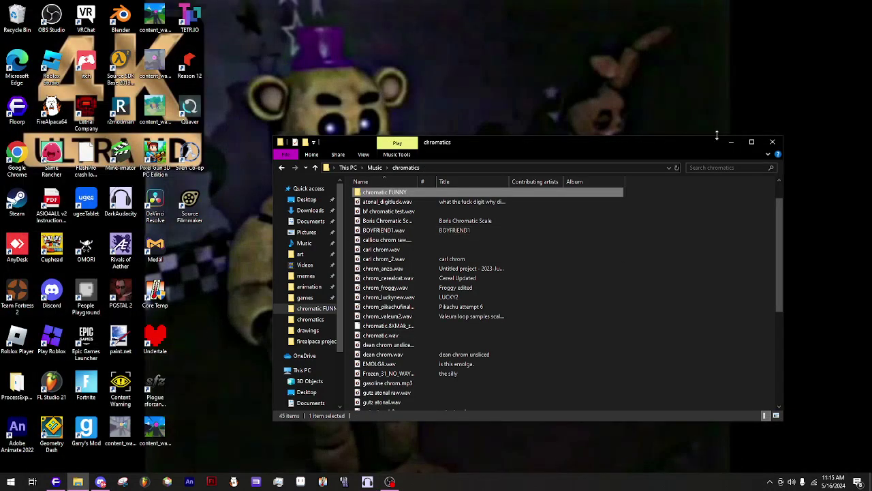
# Step: Minimize the chromatics folder window and switch to the Floorp browser showing the Chromatic Scale Generator PLUS! page on GameBanana
pyautogui.click(730, 142)
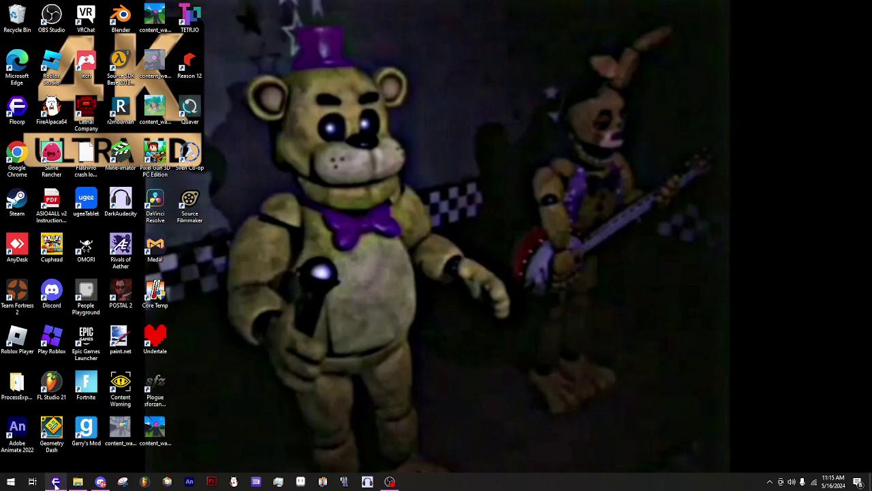
pyautogui.click(55, 482)
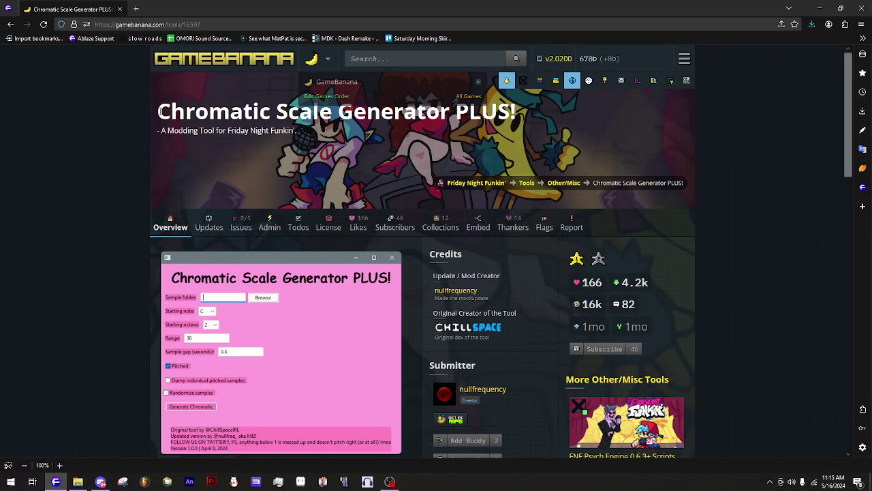
pyautogui.moveTo(169, 120); pyautogui.dragTo(394, 114)
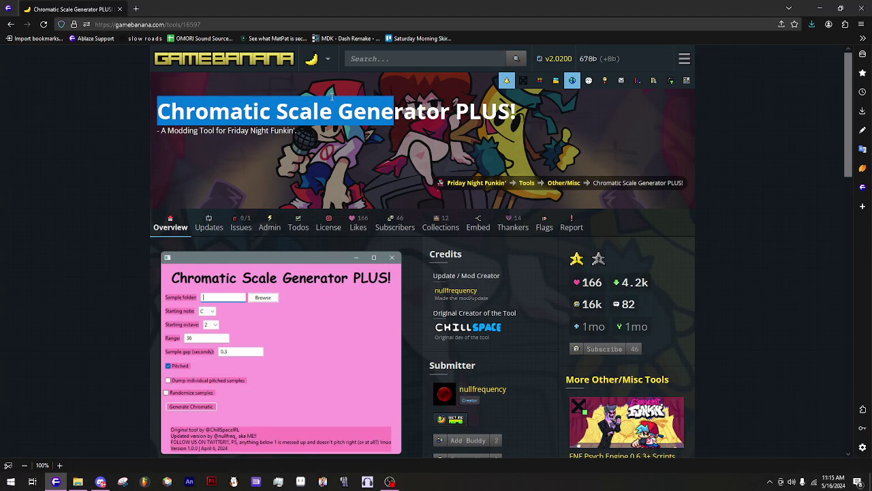
pyautogui.click(283, 110)
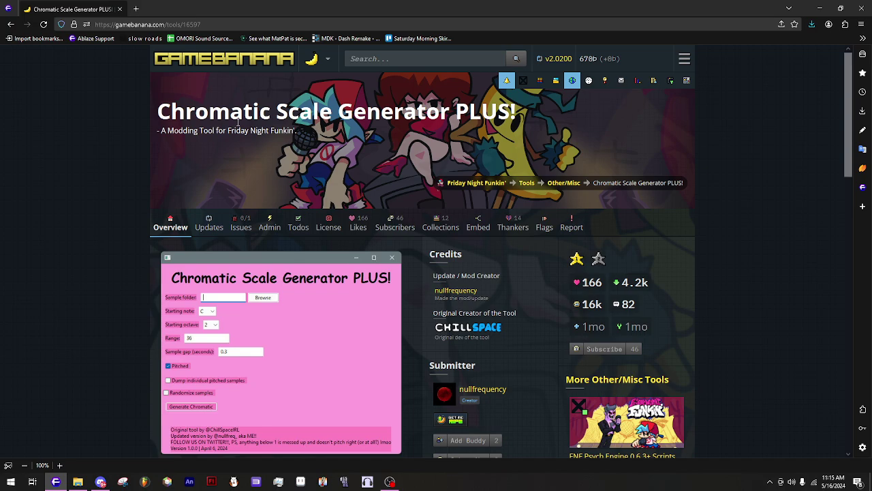
# Step: Examine the tool page's title and the chromatic_gen_plus.zip entry in its Files section
pyautogui.scroll(-8, 237, 124)
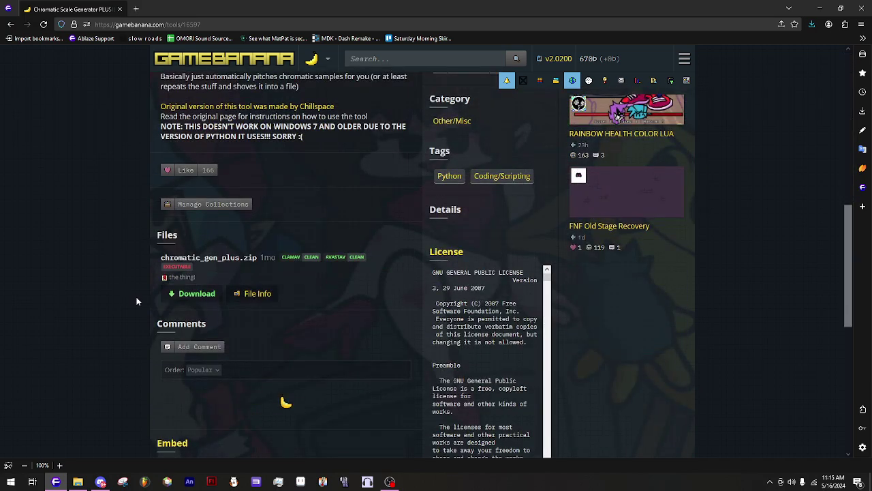
pyautogui.moveTo(162, 258); pyautogui.dragTo(243, 257)
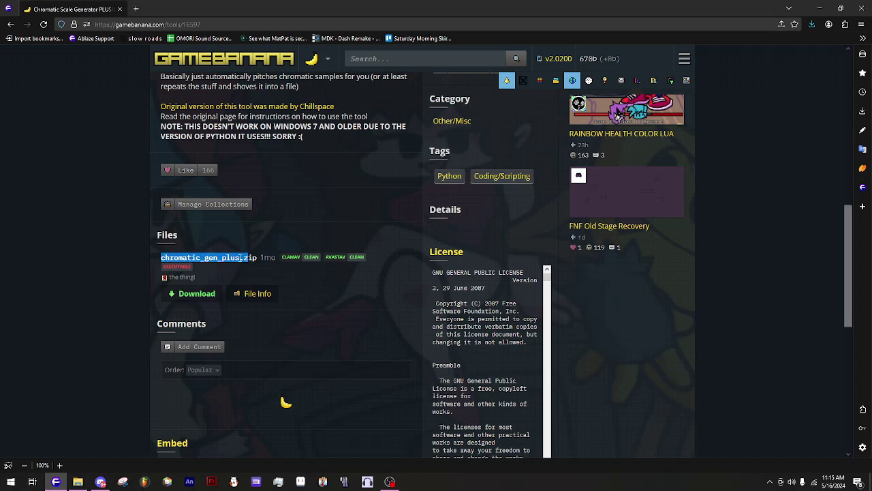
pyautogui.click(243, 258)
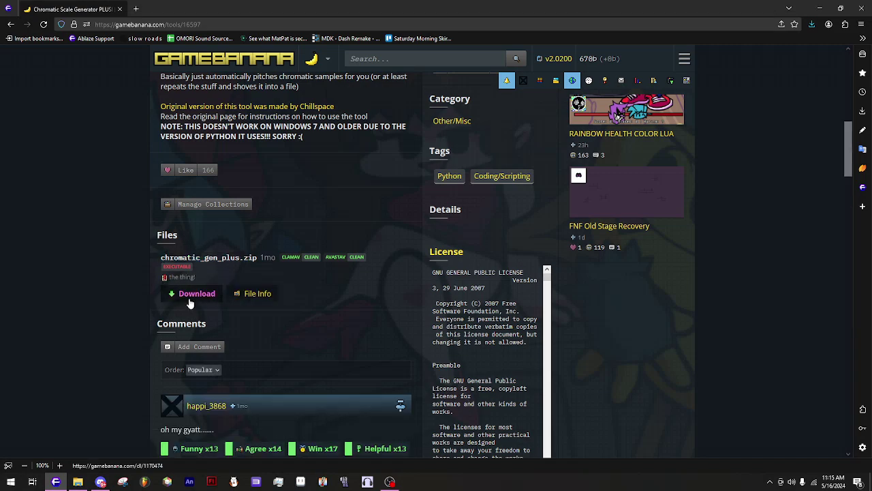
pyautogui.scroll(10, 191, 304)
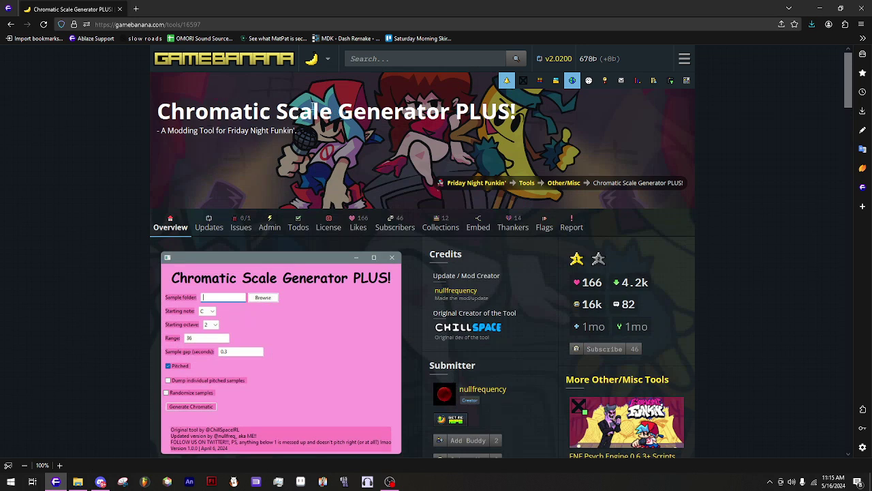
pyautogui.moveTo(276, 111); pyautogui.dragTo(428, 111)
pyautogui.doubleClick(434, 111)
pyautogui.doubleClick(221, 112)
pyautogui.doubleClick(293, 111)
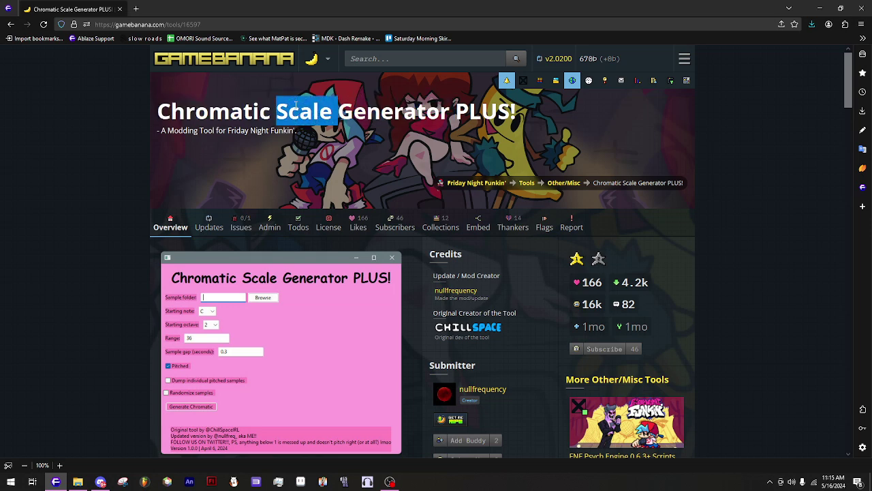
pyautogui.tripleClick(347, 108)
pyautogui.click(255, 112)
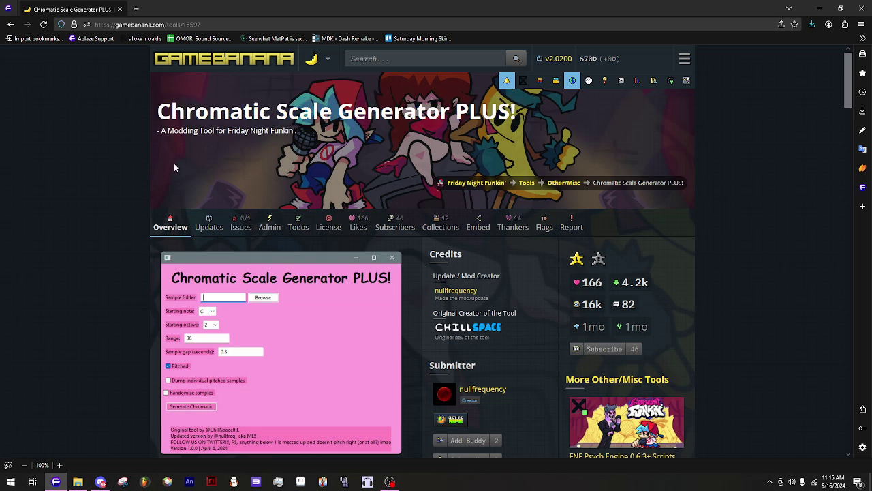
# Step: Download chromatic_gen_plus.zip from the Files section of the Chromatic Scale Generator PLUS! page
pyautogui.scroll(-4, 173, 163)
pyautogui.scroll(-2, 1, 338)
pyautogui.scroll(-2, 1, 339)
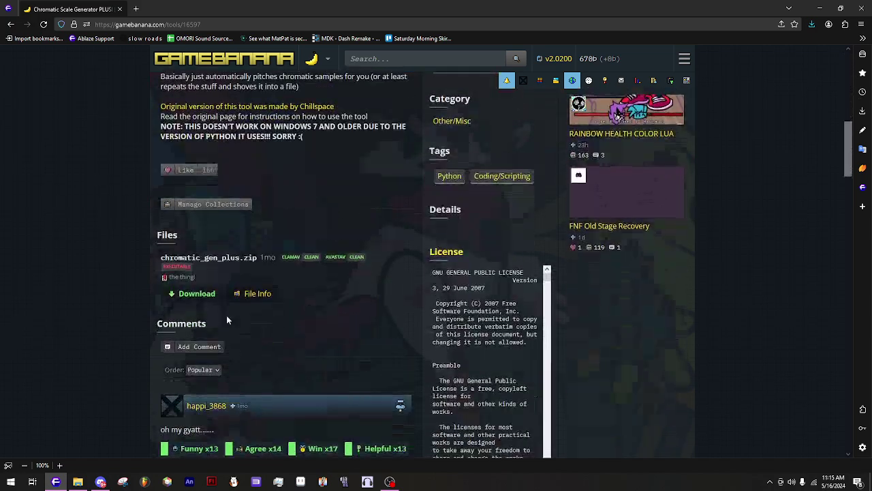
pyautogui.click(195, 294)
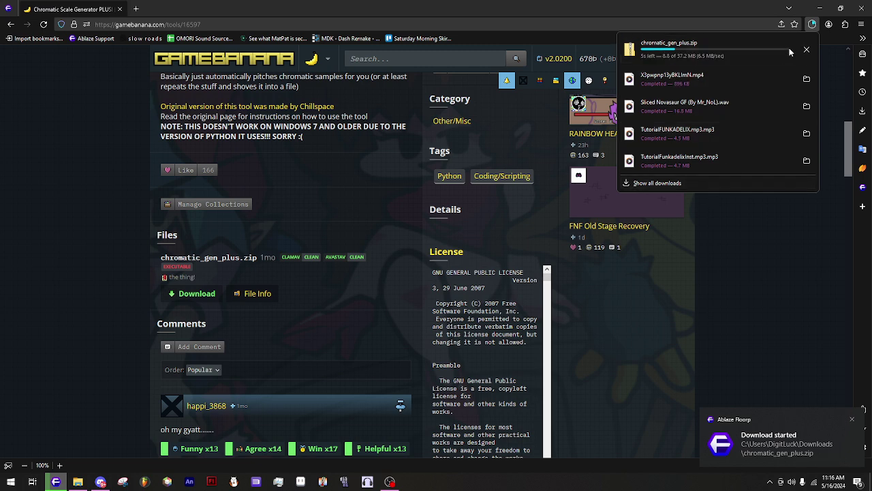
# Step: Connect the computer to the 5G Wi-Fi network and check the progress of the zip download
pyautogui.click(814, 482)
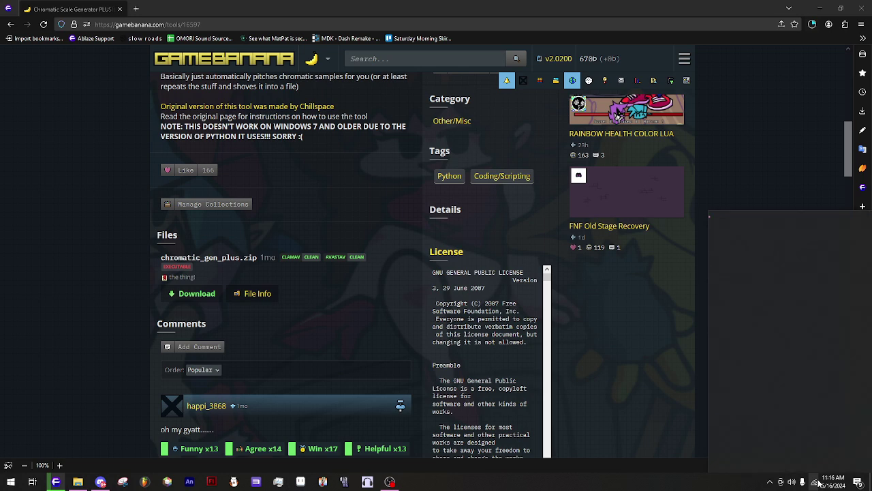
pyautogui.click(826, 263)
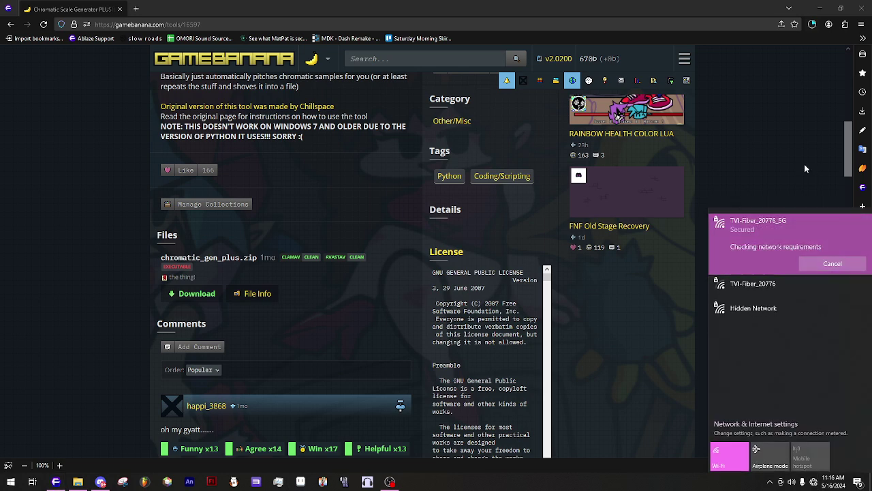
pyautogui.click(805, 59)
pyautogui.click(812, 25)
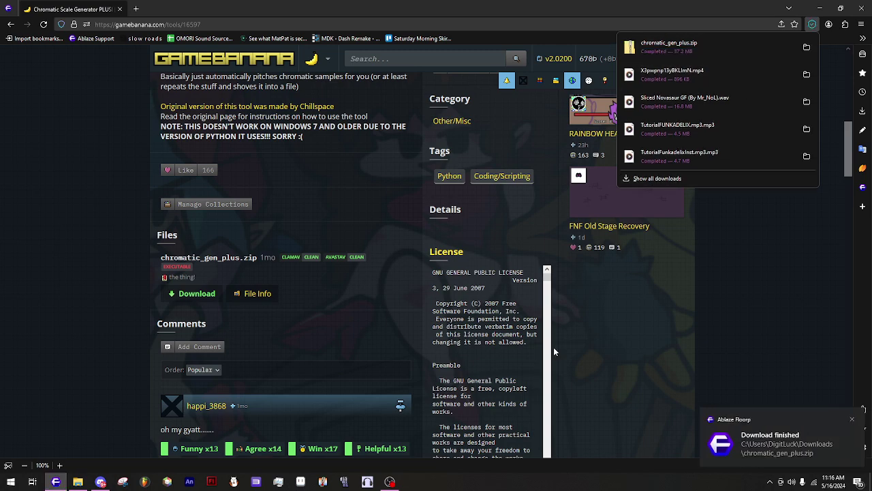
pyautogui.click(0, 455)
# Step: Switch to File Explorer and extract chromatic_gen_plus.zip in the Downloads folder into its own chromatic_gen_plus folder
pyautogui.click(78, 481)
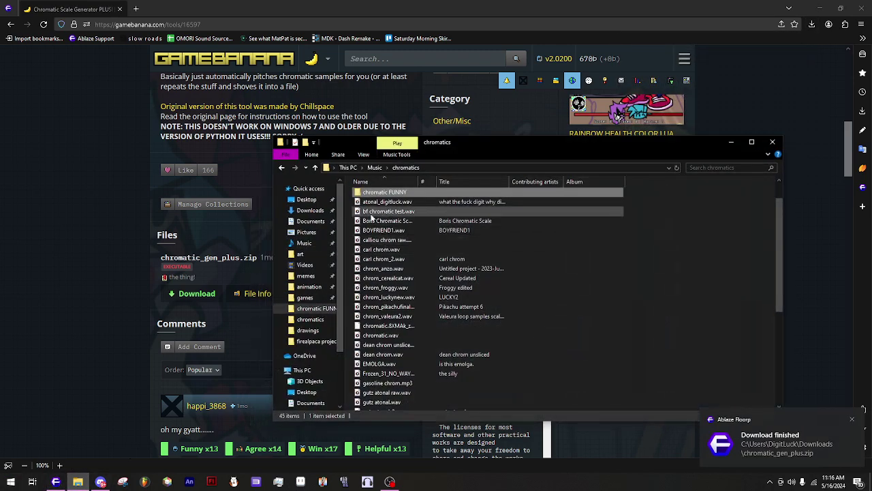
pyautogui.click(310, 210)
pyautogui.click(391, 208)
pyautogui.rightClick(399, 208)
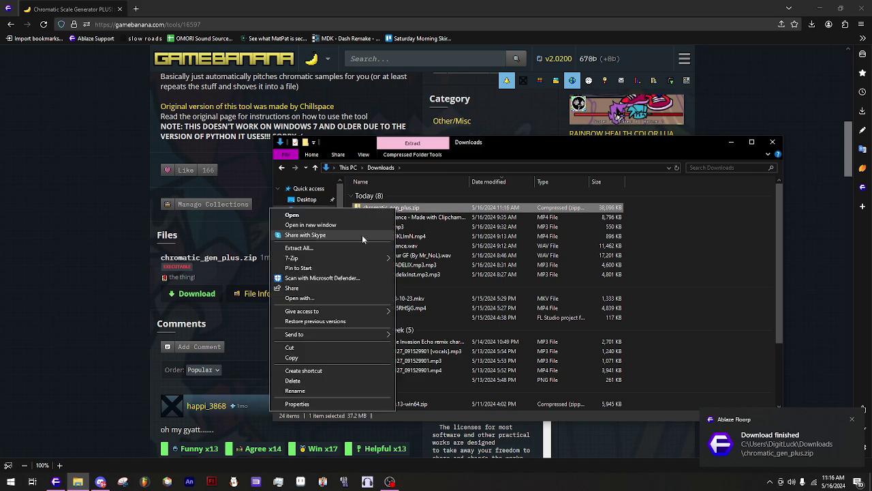
pyautogui.click(363, 246)
pyautogui.click(518, 328)
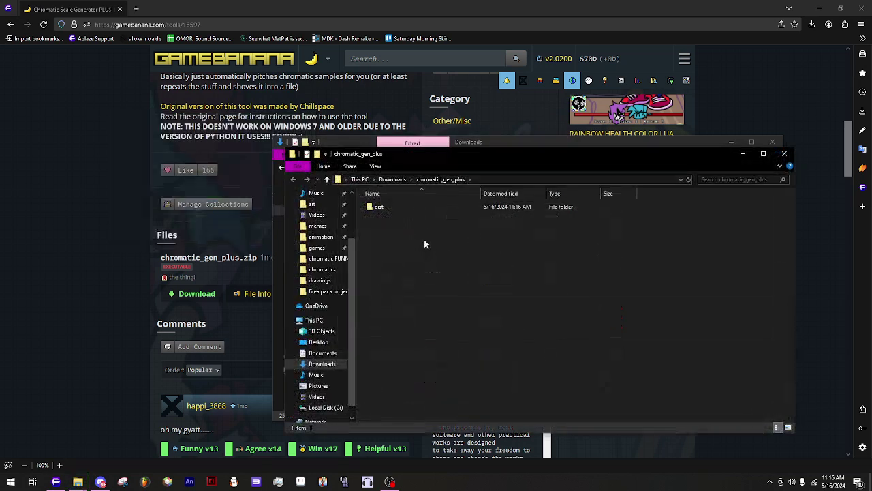
# Step: Launch the generator application from the extracted dist folder, allowing it to run despite the Microsoft Defender SmartScreen block
pyautogui.doubleClick(401, 206)
pyautogui.doubleClick(402, 217)
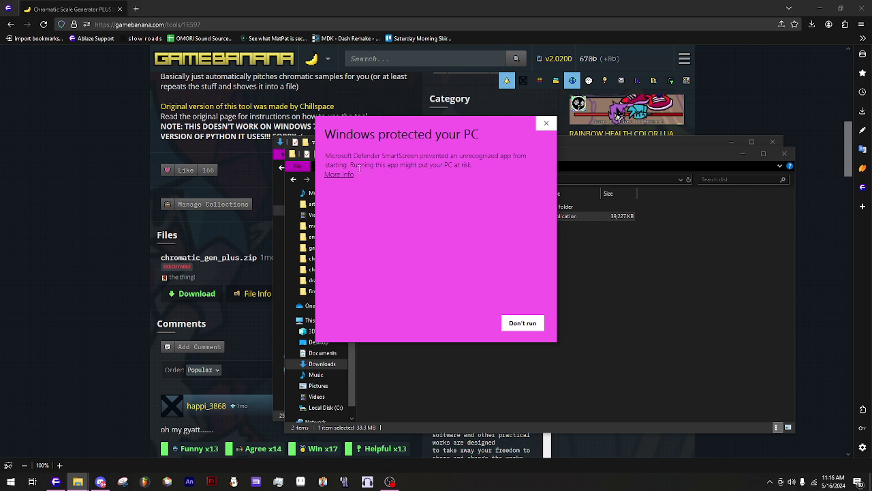
pyautogui.click(339, 175)
pyautogui.click(468, 322)
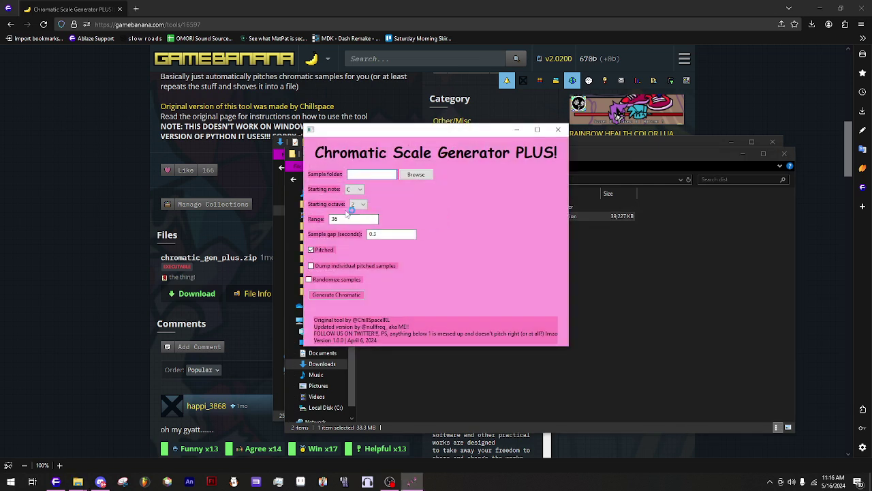
# Step: Activate the generator's Sample folder field and close the File Explorer windows behind it
pyautogui.click(348, 223)
pyautogui.click(385, 173)
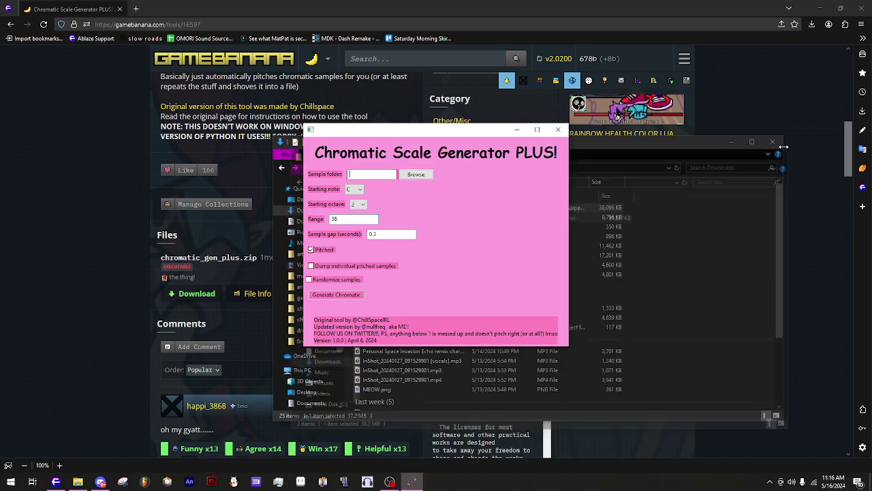
pyautogui.click(784, 153)
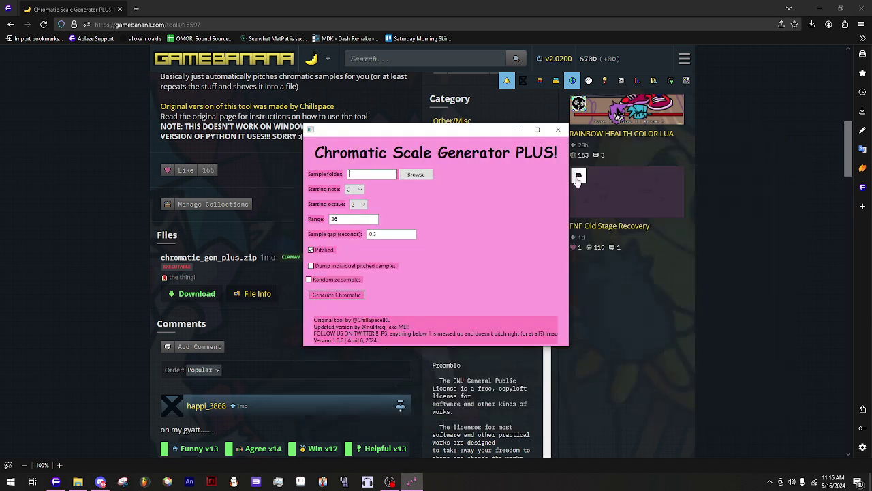
# Step: Choose the chromatic FUNNY folder inside chromatics as the generator's sample folder
pyautogui.click(414, 175)
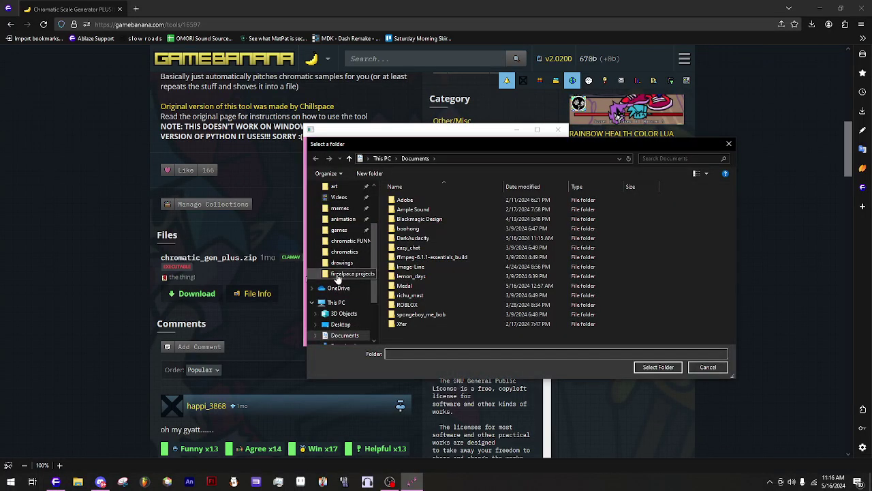
pyautogui.click(344, 252)
pyautogui.click(424, 210)
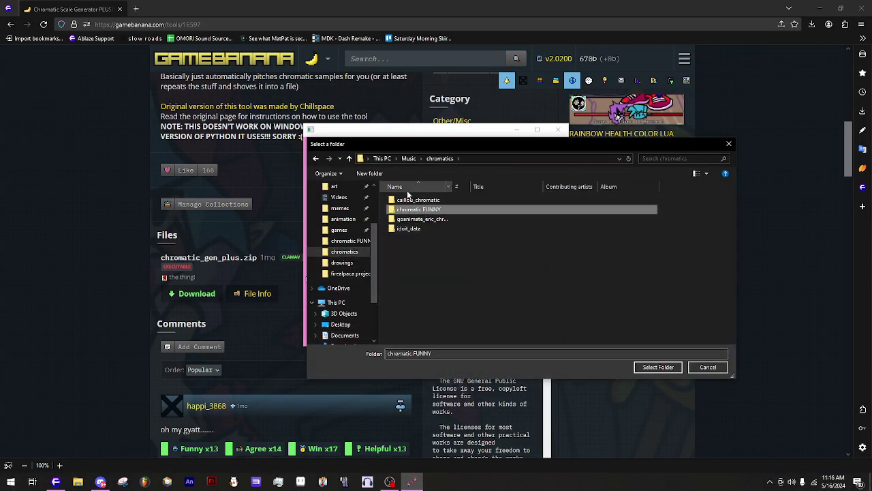
pyautogui.click(660, 368)
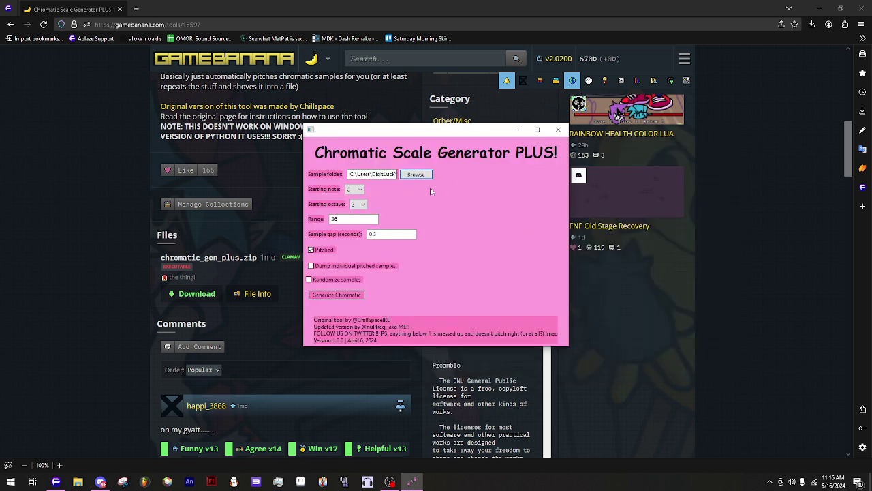
# Step: Set the range to 48, generate the chromatic scale, and close the generator
pyautogui.click(355, 223)
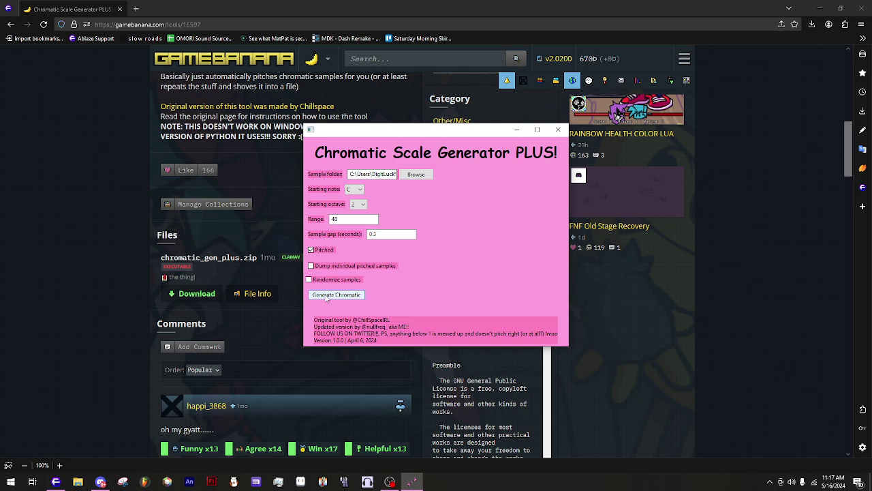
pyautogui.click(325, 300)
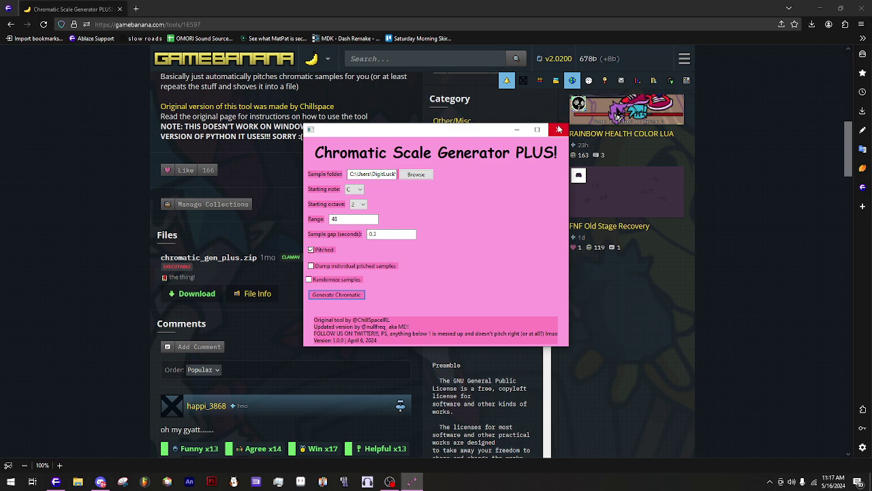
pyautogui.click(558, 130)
# Step: Switch to File Explorer, briefly play chromatic.wav from the chromatic FUNNY folder, and close the player and folder windows
pyautogui.click(78, 481)
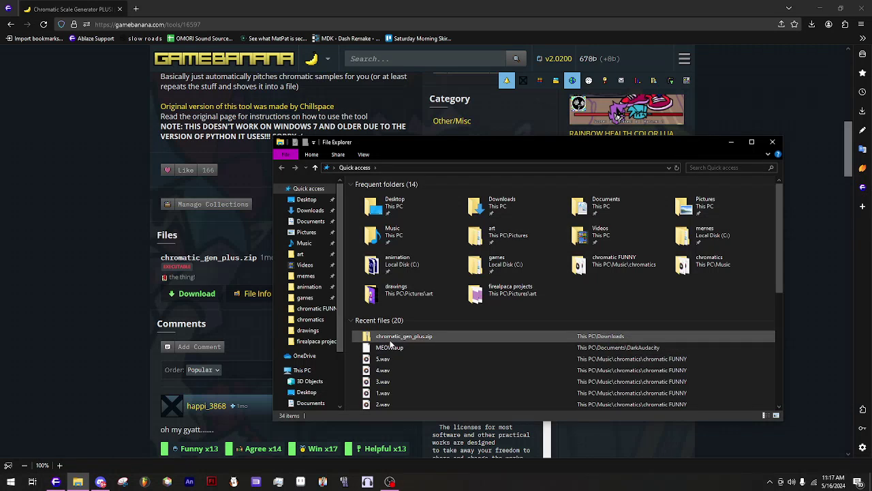
pyautogui.click(310, 319)
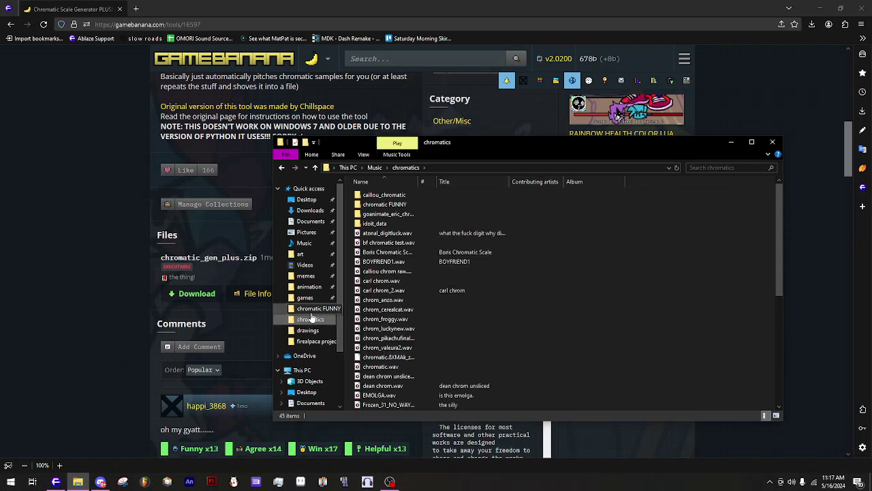
pyautogui.click(315, 308)
pyautogui.doubleClick(404, 244)
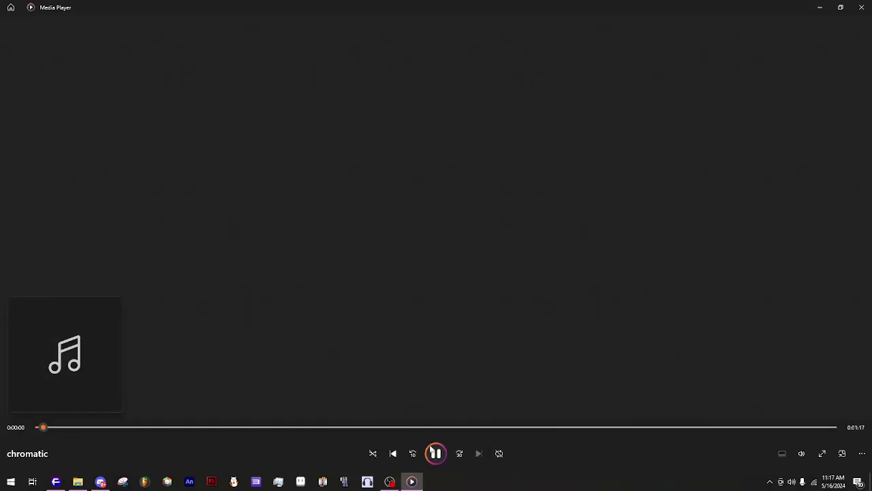
pyautogui.press('space')
pyautogui.click(862, 7)
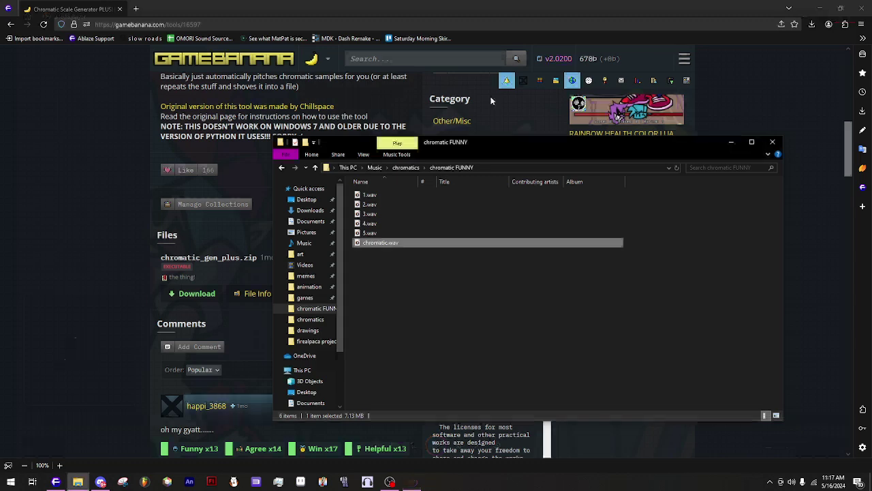
pyautogui.click(766, 131)
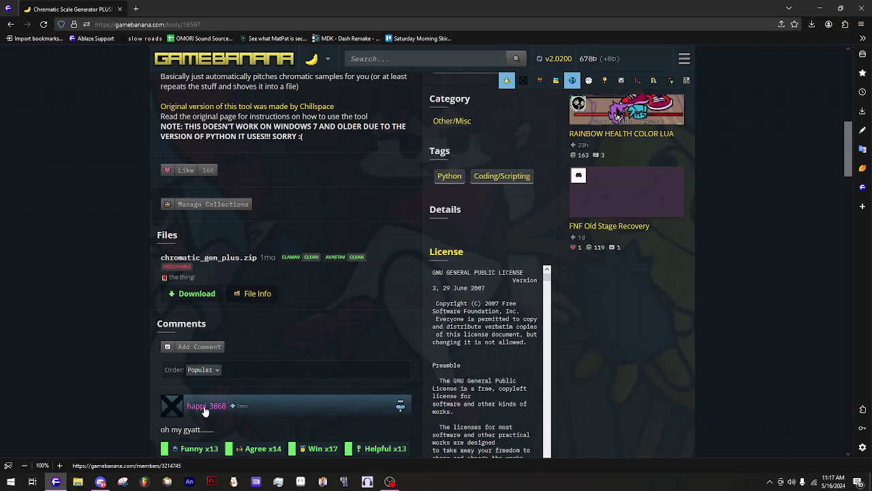
pyautogui.scroll(5, 228, 204)
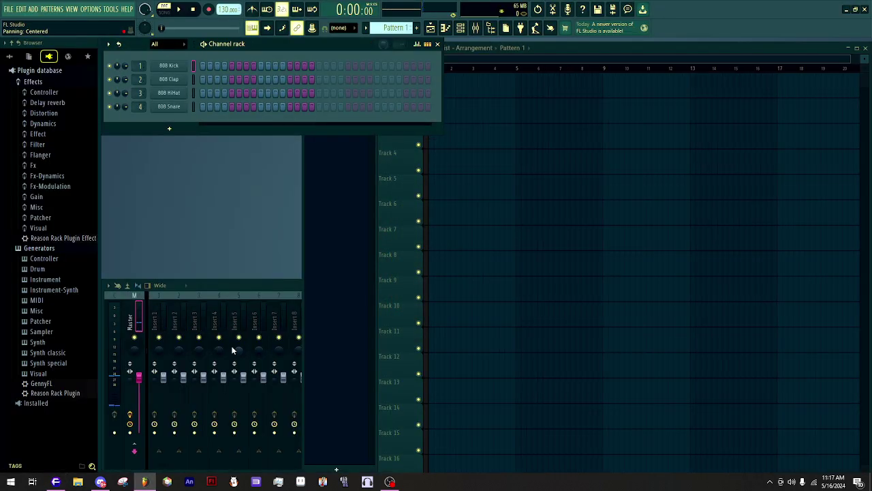
# Step: Add a Fruity Slicer channel to the channel rack and close its plugin window
pyautogui.click(166, 131)
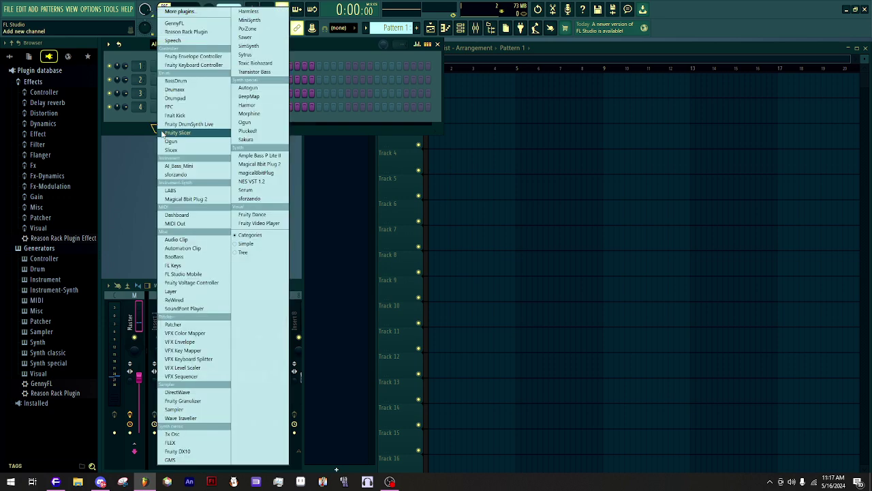
pyautogui.click(126, 119)
pyautogui.click(168, 128)
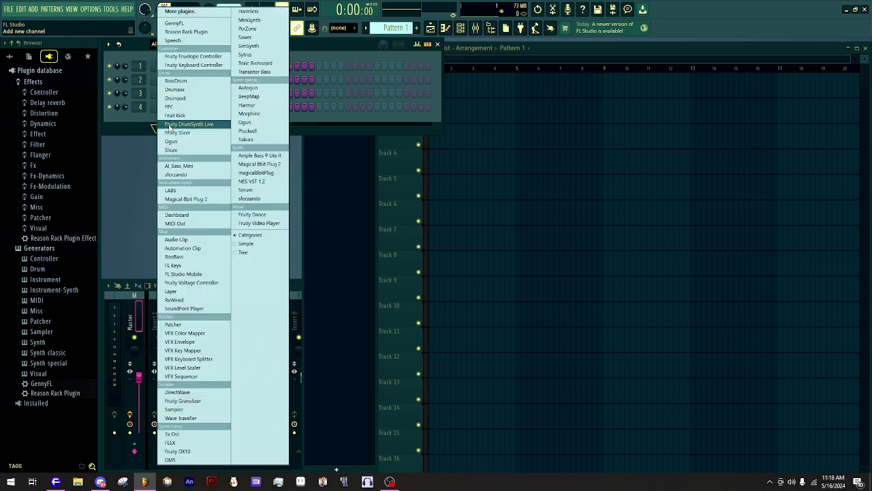
pyautogui.click(176, 132)
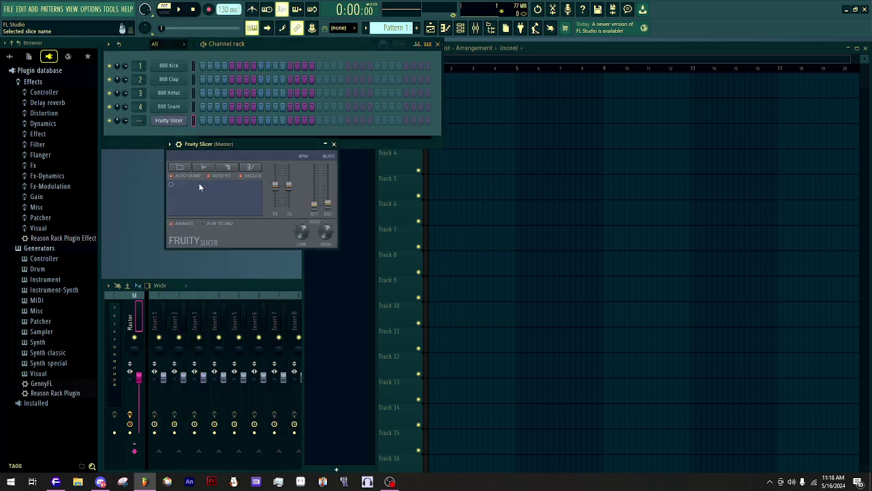
pyautogui.click(334, 144)
# Step: Replace the Fruity Slicer channel with Slicex and turn off its auto-dump option
pyautogui.rightClick(166, 122)
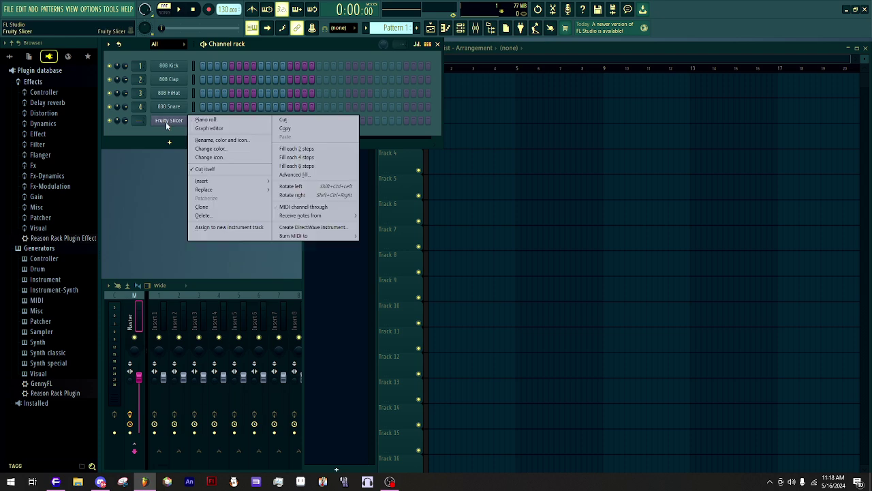
pyautogui.moveTo(224, 189)
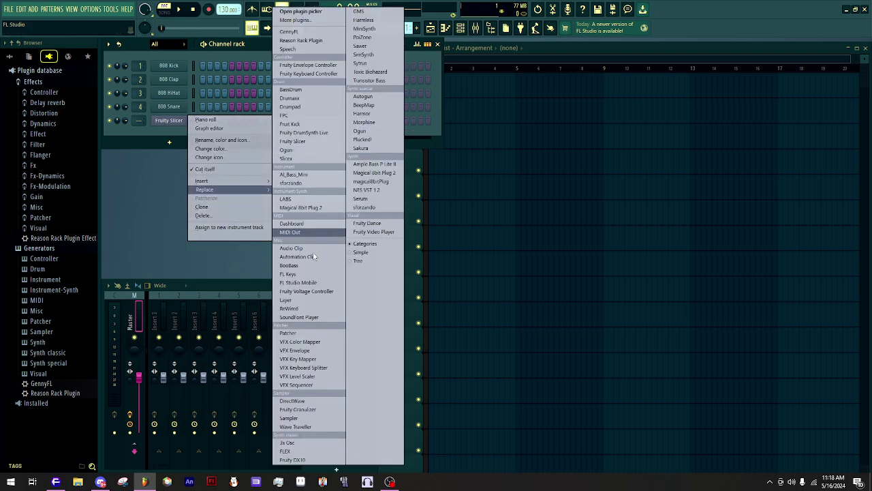
pyautogui.click(286, 158)
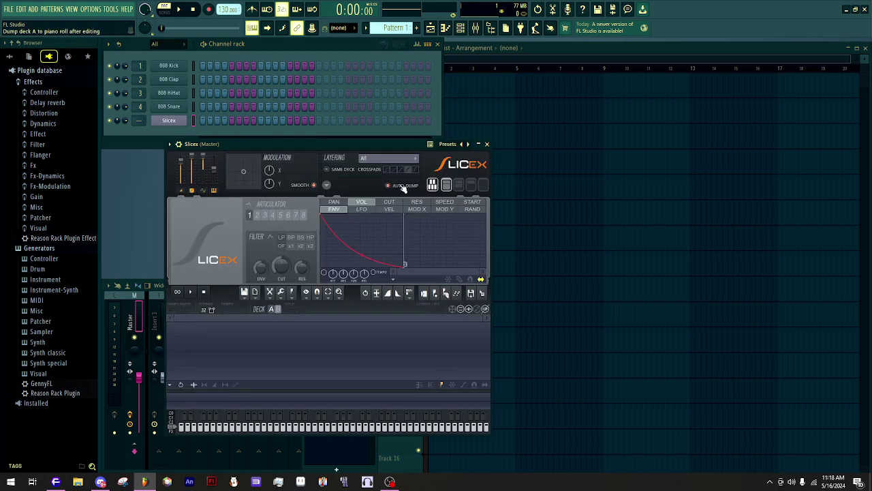
# Step: Load chromatic.wav from the chromatic FUNNY folder into Slicex, apply dull auto-slicing, and close the plugin window
pyautogui.click(244, 293)
pyautogui.click(261, 317)
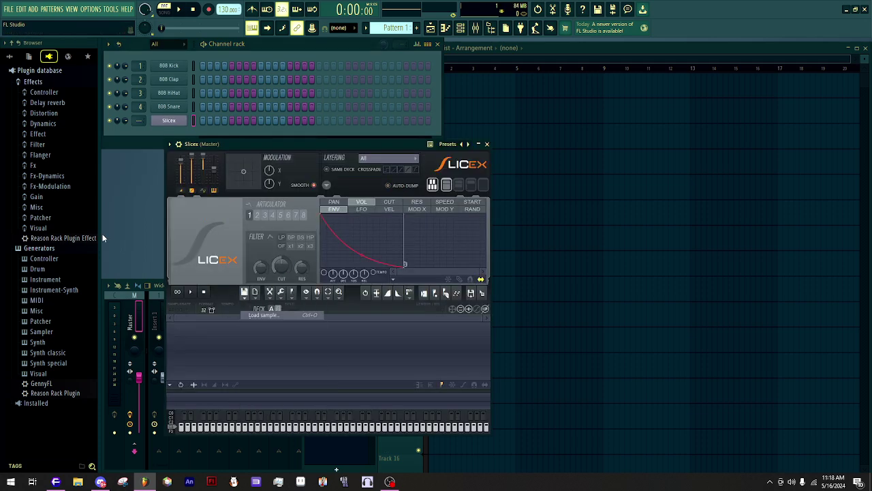
pyautogui.click(40, 78)
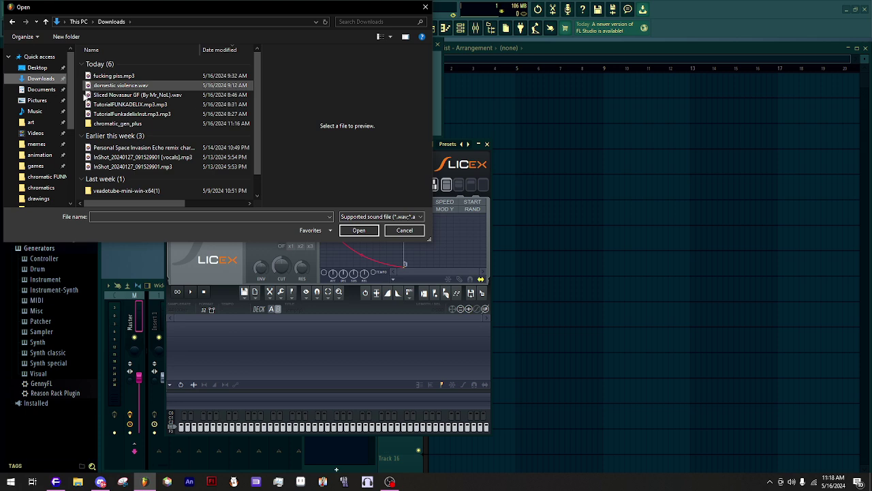
pyautogui.scroll(-1, 42, 171)
pyautogui.click(43, 148)
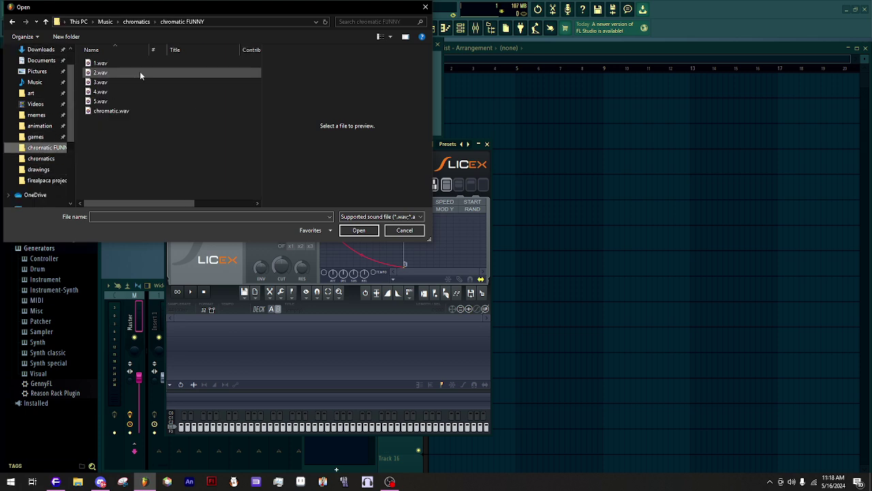
pyautogui.click(123, 111)
pyautogui.click(376, 234)
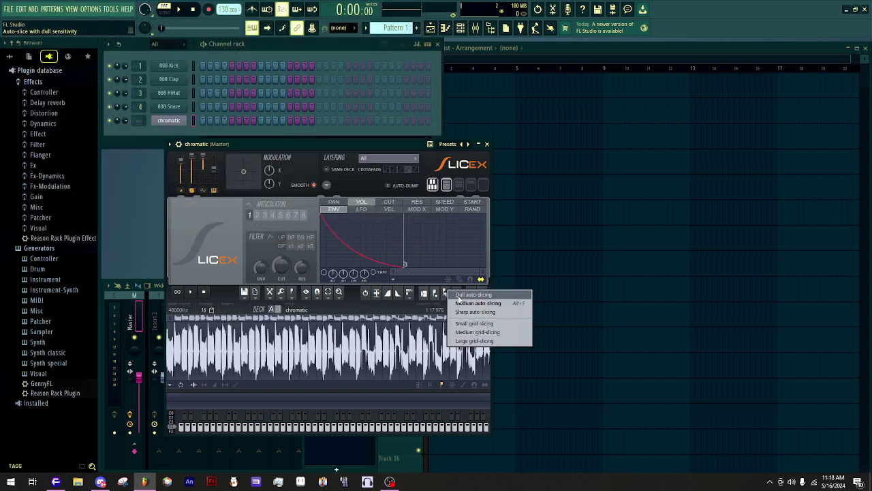
pyautogui.click(486, 143)
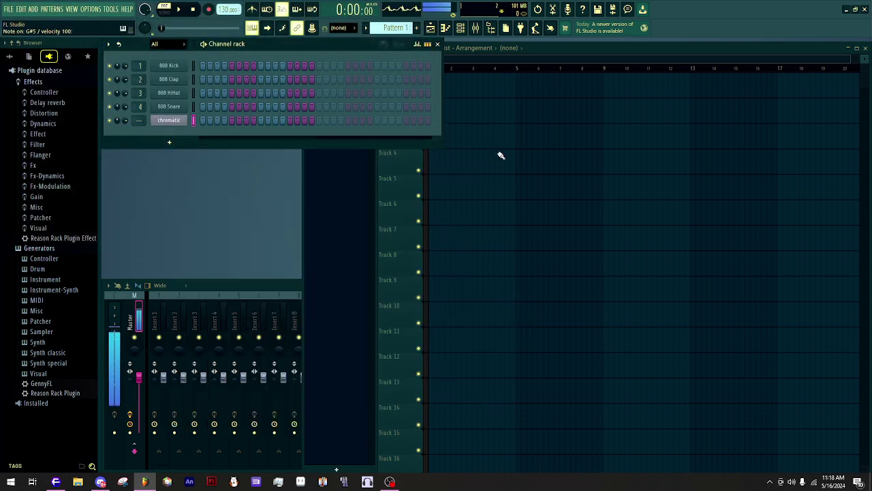
# Step: Reopen the chromatic channel's Slicex editor and delete the stray slice marker #7 in the gap between notes
pyautogui.click(184, 121)
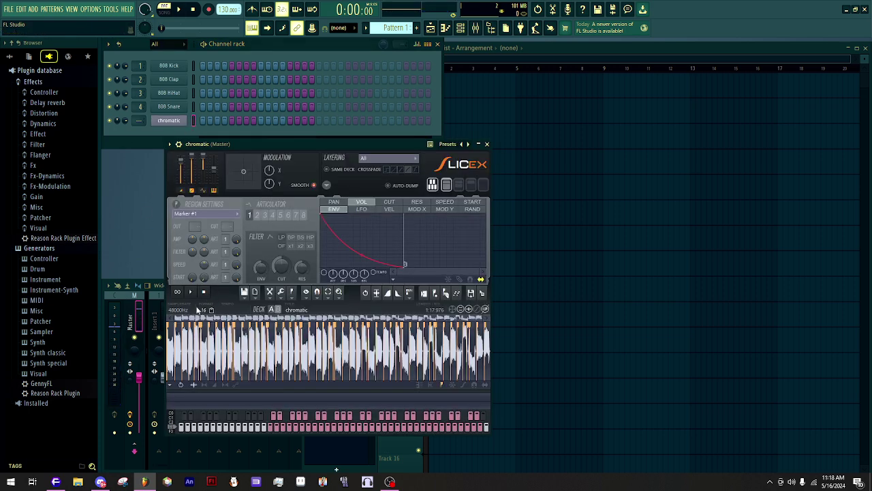
pyautogui.moveTo(152, 323); pyautogui.dragTo(193, 316)
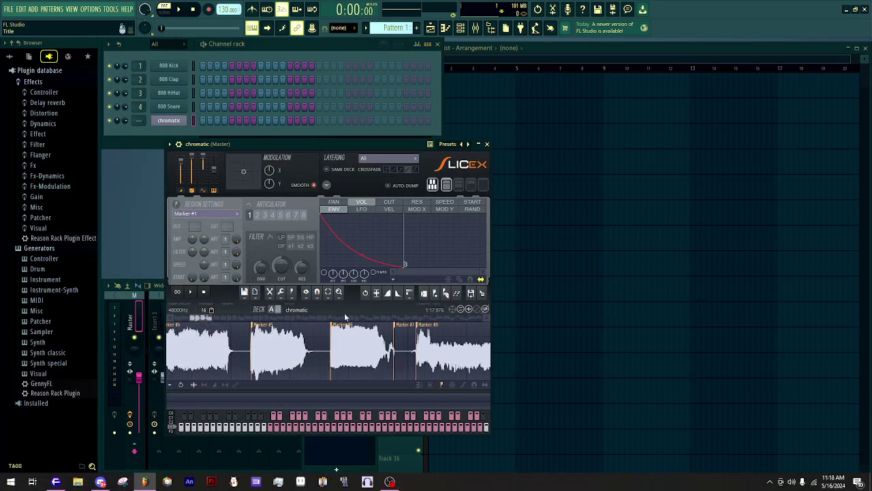
pyautogui.rightClick(396, 326)
pyautogui.click(420, 334)
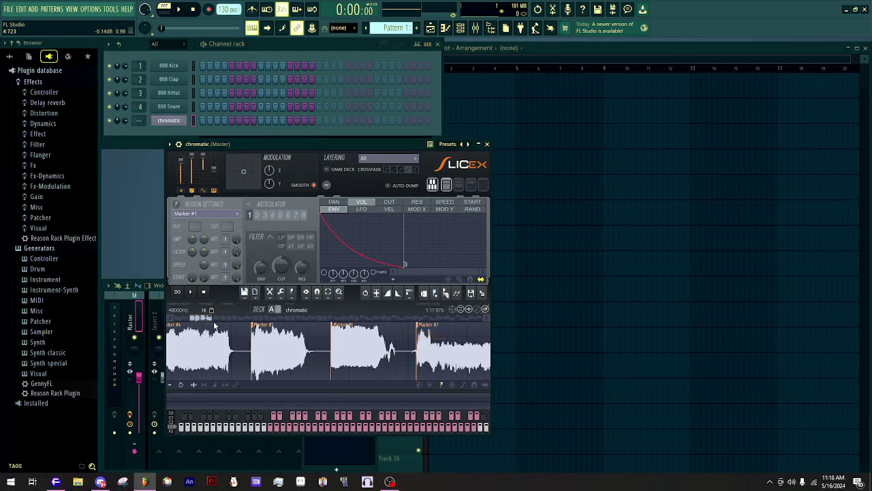
# Step: Delete the stray slice marker #17 in the short gap before the following note
pyautogui.moveTo(206, 318); pyautogui.dragTo(268, 319)
pyautogui.rightClick(273, 328)
pyautogui.click(287, 339)
pyautogui.click(263, 333)
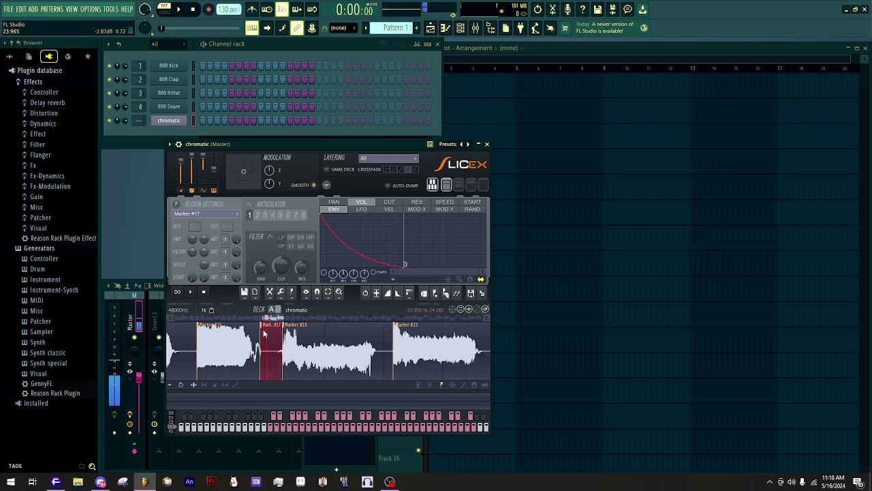
pyautogui.rightClick(265, 325)
pyautogui.click(292, 334)
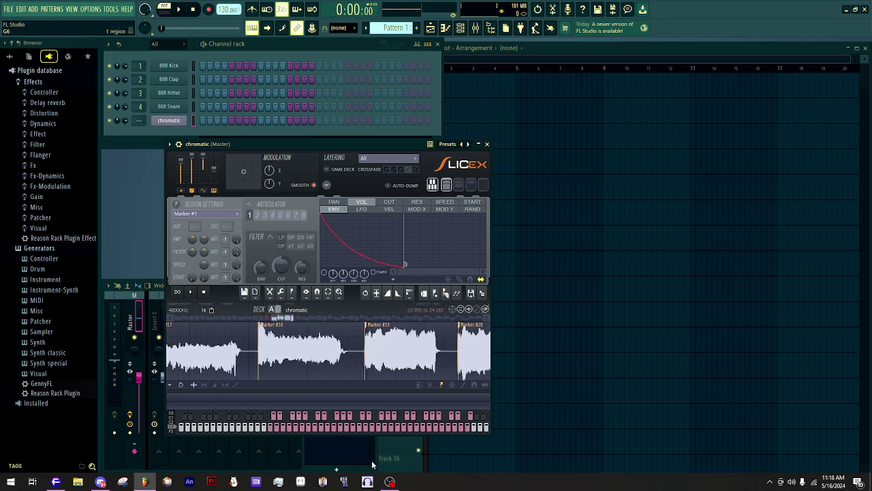
# Step: Delete the misplaced slice marker #22 at the tail of the preceding note
pyautogui.moveTo(286, 318); pyautogui.dragTo(306, 318)
pyautogui.rightClick(298, 328)
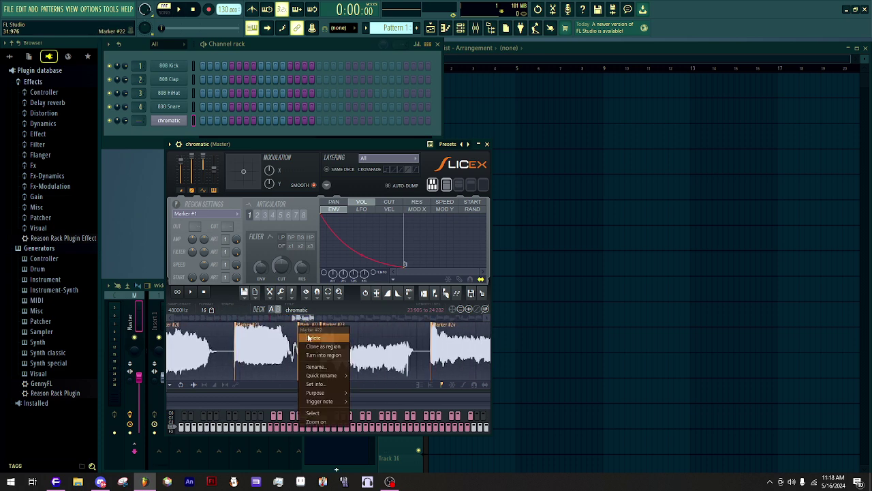
pyautogui.click(322, 335)
# Step: Remove the surplus slice markers farther along the waveform, including marker #37 in the gap between two notes
pyautogui.moveTo(301, 318); pyautogui.dragTo(407, 321)
pyautogui.rightClick(266, 326)
pyautogui.click(276, 336)
pyautogui.rightClick(250, 330)
pyautogui.press('Escape')
pyautogui.rightClick(238, 331)
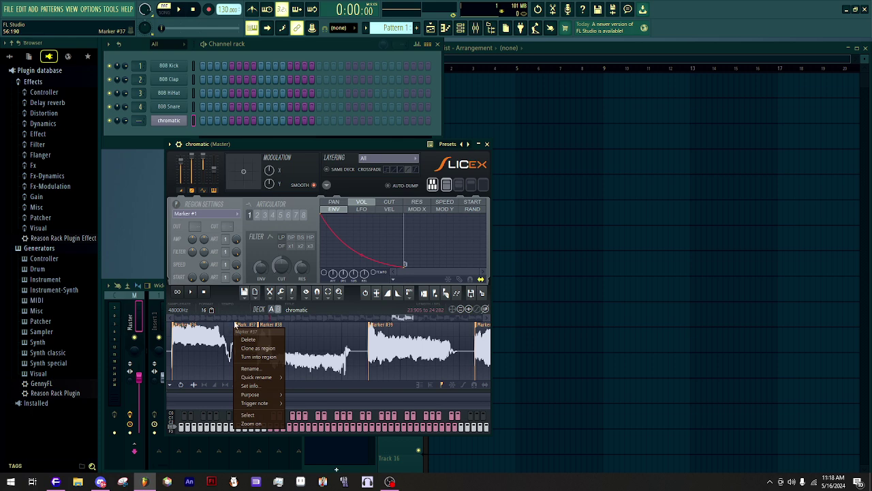
pyautogui.rightClick(237, 321)
pyautogui.click(232, 329)
pyautogui.rightClick(237, 324)
pyautogui.click(253, 337)
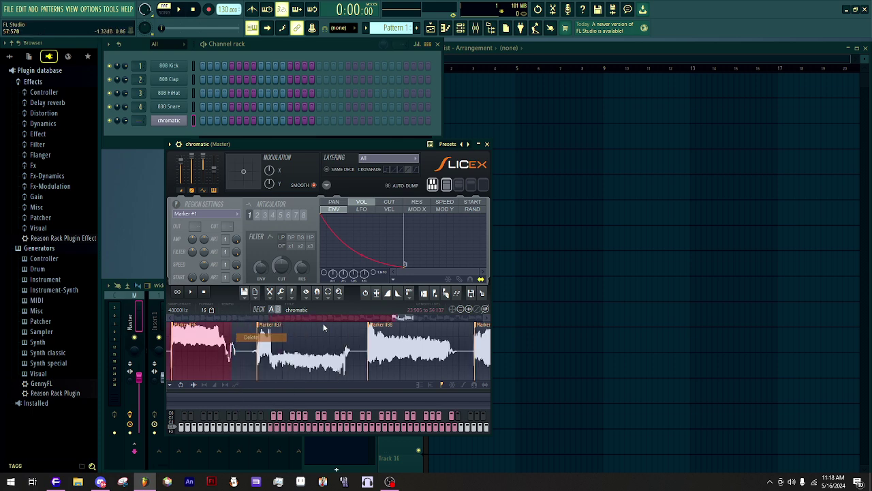
# Step: Delete the surplus slice markers near the end of the sample, close Slicex, and test-play the chromatic channel
pyautogui.moveTo(401, 319); pyautogui.dragTo(469, 319)
pyautogui.rightClick(326, 328)
pyautogui.click(339, 338)
pyautogui.rightClick(211, 327)
pyautogui.click(225, 336)
pyautogui.click(488, 143)
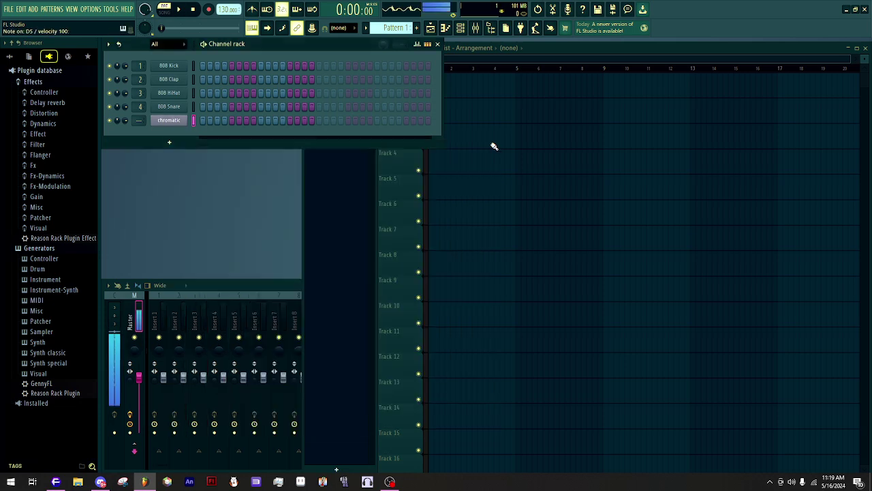
pyautogui.press('q')
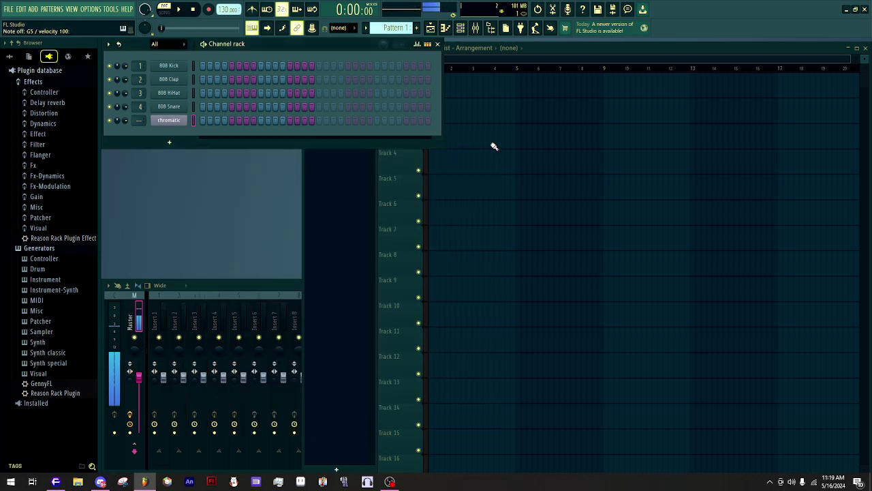
# Step: Reopen the Slicex editor and delete the extra slice marker at the very start of the waveform
pyautogui.click(170, 124)
pyautogui.moveTo(471, 320); pyautogui.dragTo(194, 319)
pyautogui.rightClick(169, 327)
pyautogui.click(182, 337)
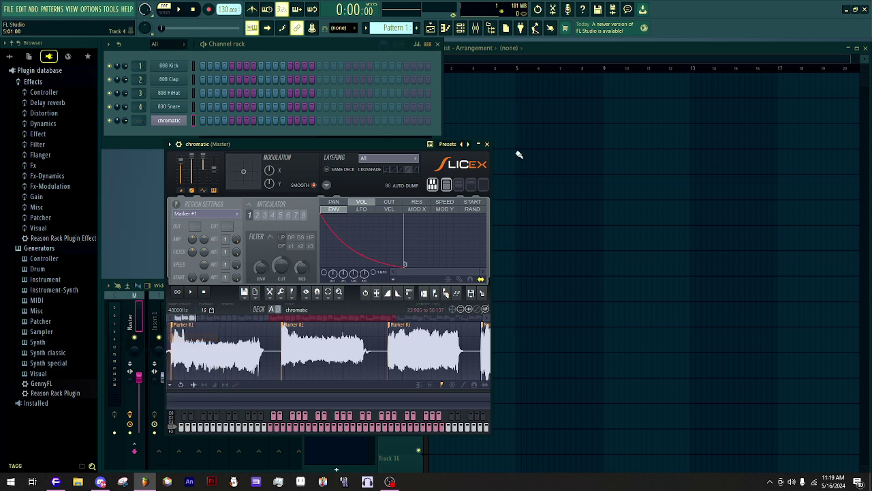
# Step: Close the Slicex window and play a few notes to check the slices of the chromatic channel
pyautogui.click(487, 144)
pyautogui.press('g')
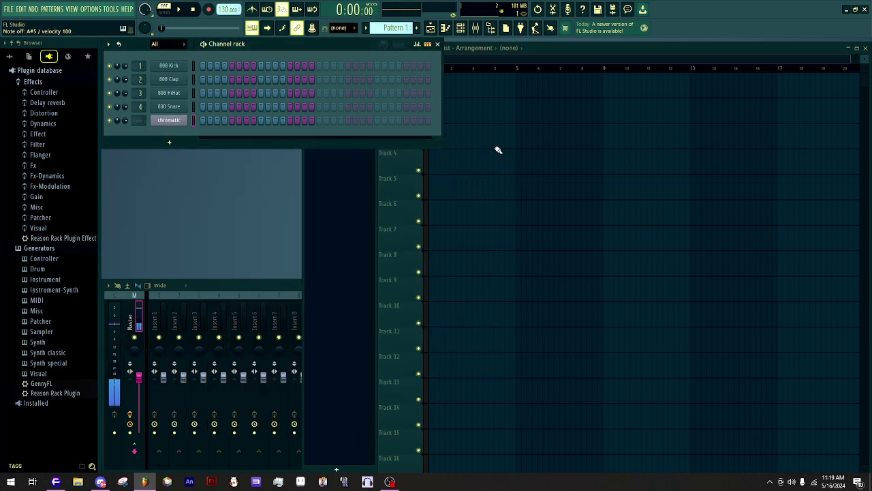
pyautogui.press('h')
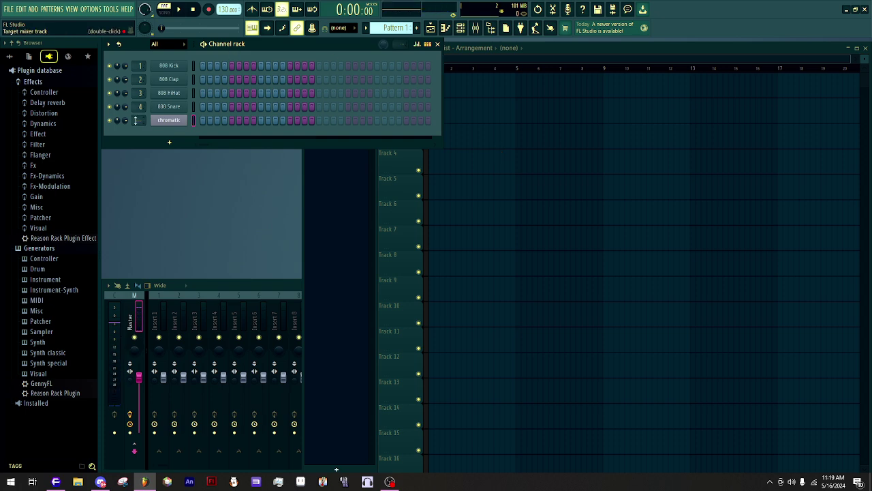
# Step: Route the chromatic channel to mixer track 1 and load the Friday funky mixer track state on that track
pyautogui.scroll(1, 139, 120)
pyautogui.rightClick(170, 321)
pyautogui.moveTo(181, 257)
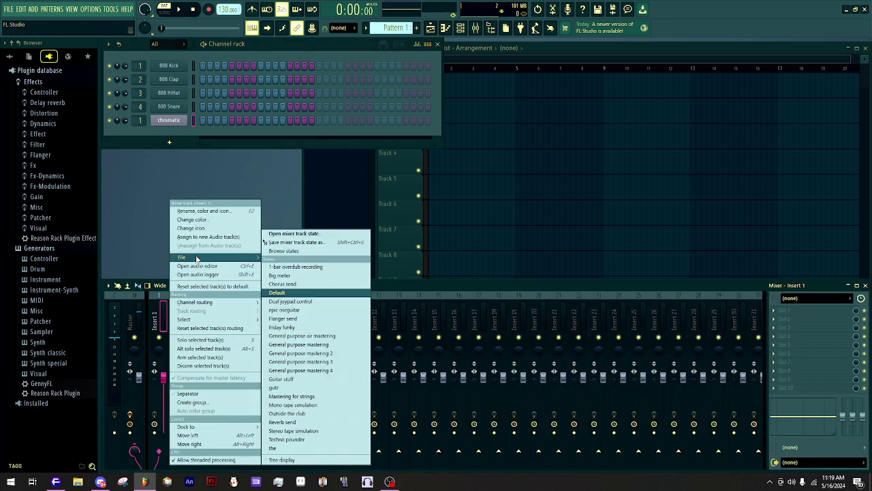
pyautogui.click(307, 326)
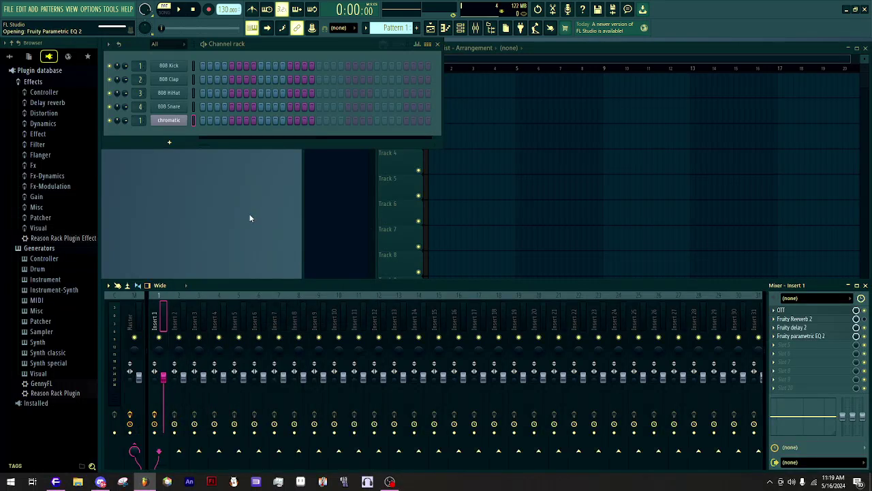
pyautogui.press('y')
pyautogui.press('y')
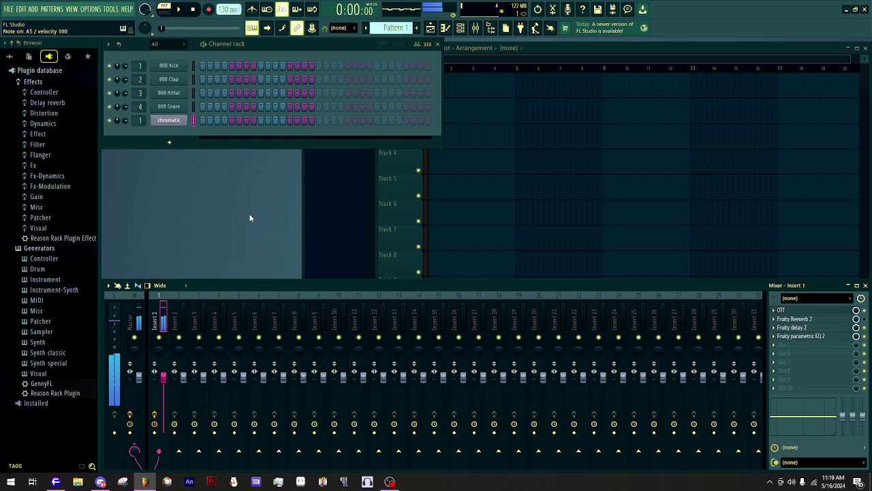
# Step: Place a Marker #23 note at the start of the chromatic channel's piano roll and close the piano roll
pyautogui.rightClick(183, 120)
pyautogui.click(204, 124)
pyautogui.moveTo(136, 286)
pyautogui.mouseDown()
pyautogui.moveTo(94, 272)
pyautogui.moveTo(101, 150)
pyautogui.moveTo(86, 91)
pyautogui.moveTo(465, 271)
pyautogui.moveTo(40, 121)
pyautogui.moveTo(397, 140)
pyautogui.moveTo(154, 155)
pyautogui.mouseUp()
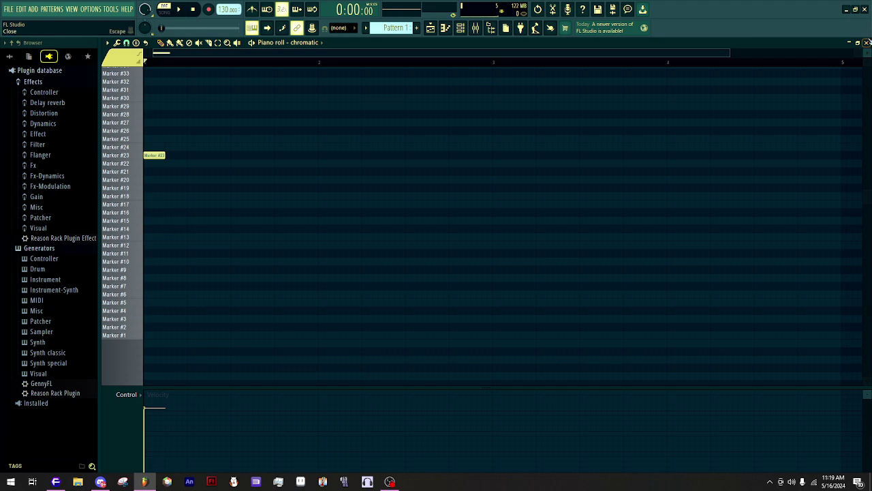
pyautogui.click(867, 42)
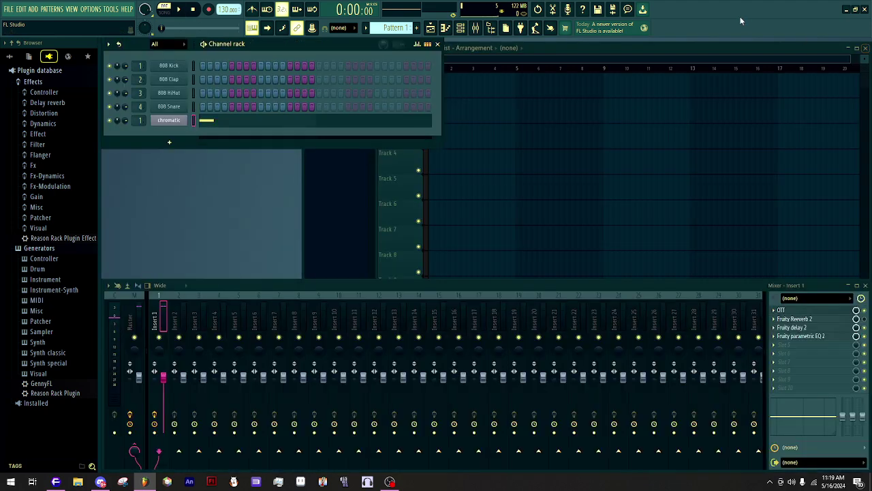
# Step: Delete the chromatic channel from the channel rack
pyautogui.click(320, 162)
pyautogui.rightClick(194, 122)
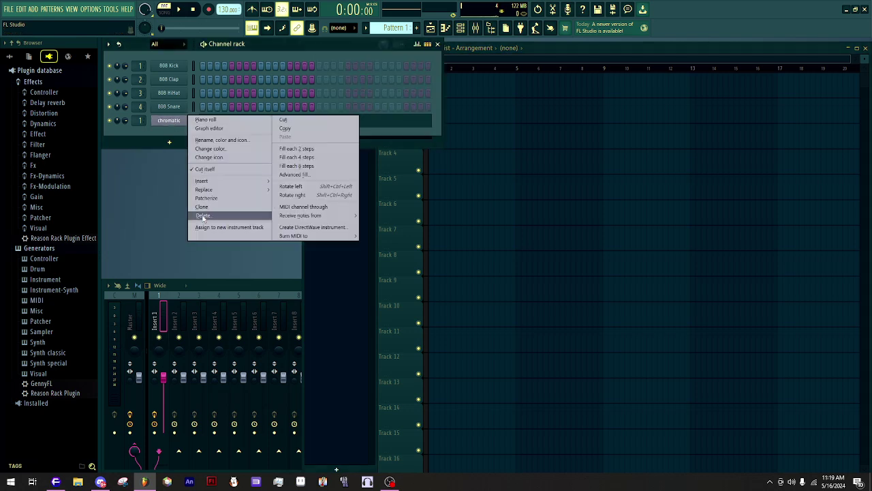
pyautogui.click(204, 218)
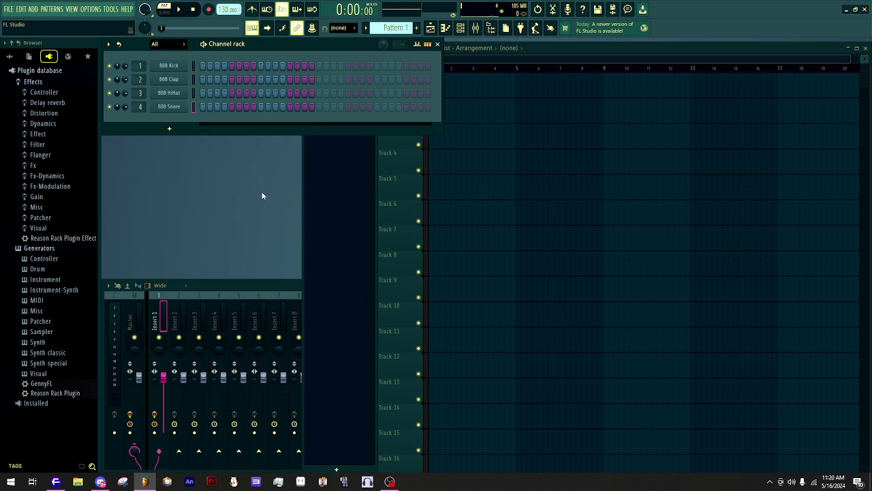
# Step: Arm recording of audio into the playlist as an audio clip, with In 1 - In 2 as the input
pyautogui.click(334, 197)
pyautogui.press('r')
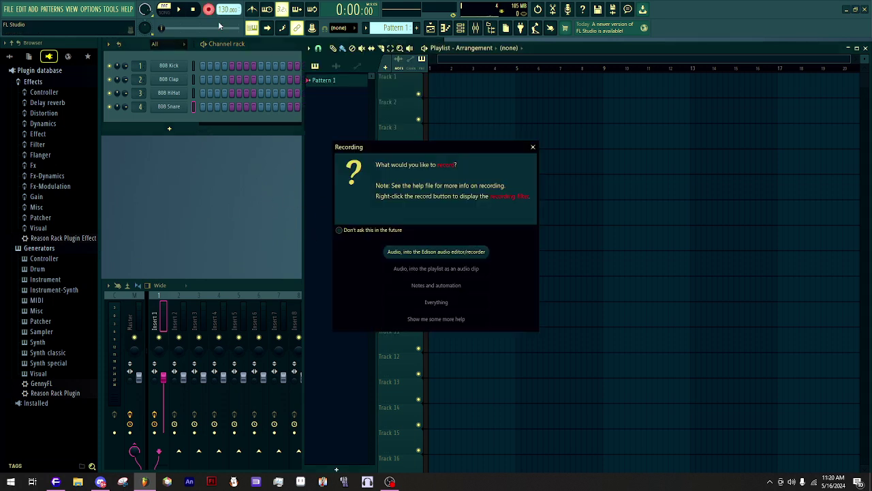
pyautogui.click(440, 270)
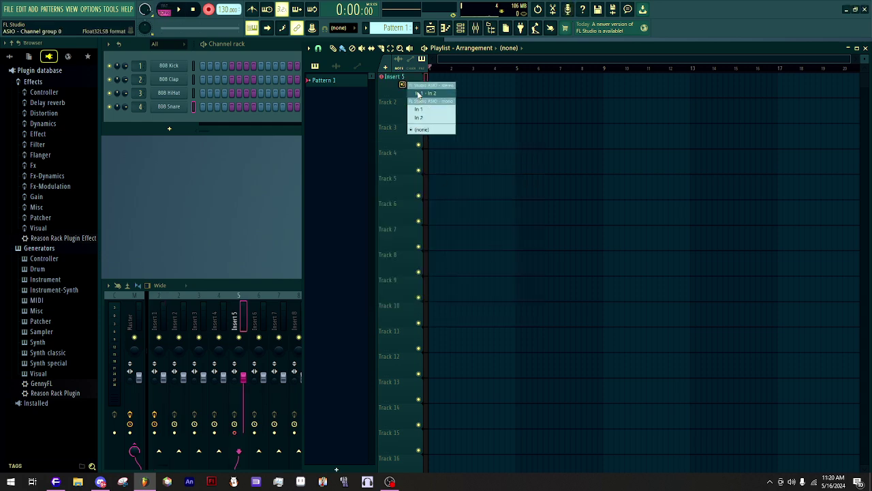
pyautogui.click(419, 131)
pyautogui.click(255, 285)
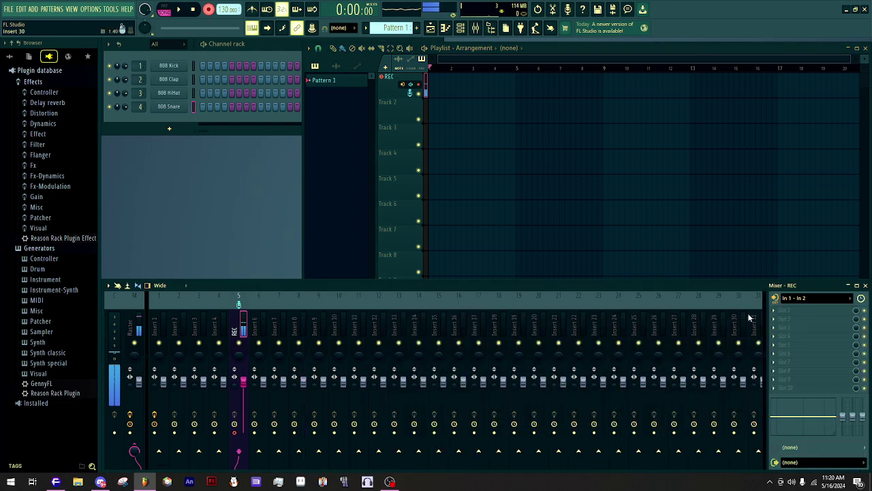
# Step: Add the Reason Rack Plugin Effect to the first effect slot of the REC mixer track and load the boyfriend fnf preset
pyautogui.click(777, 313)
pyautogui.click(644, 25)
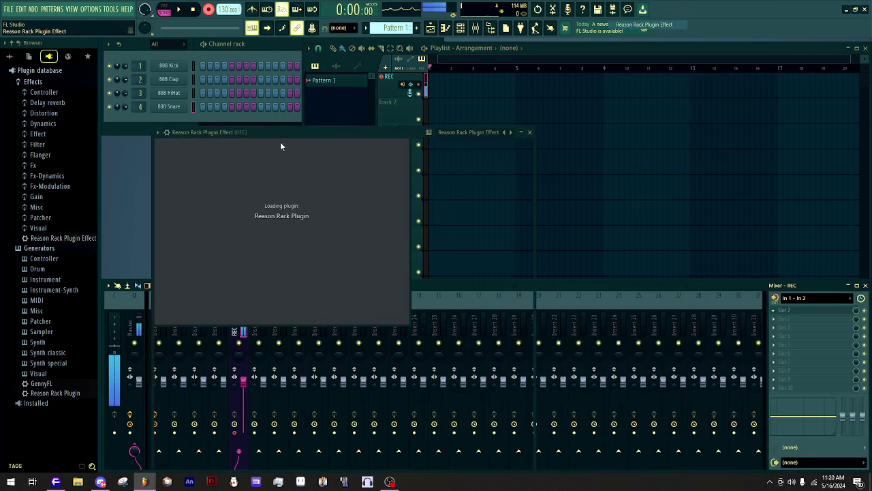
pyautogui.click(158, 132)
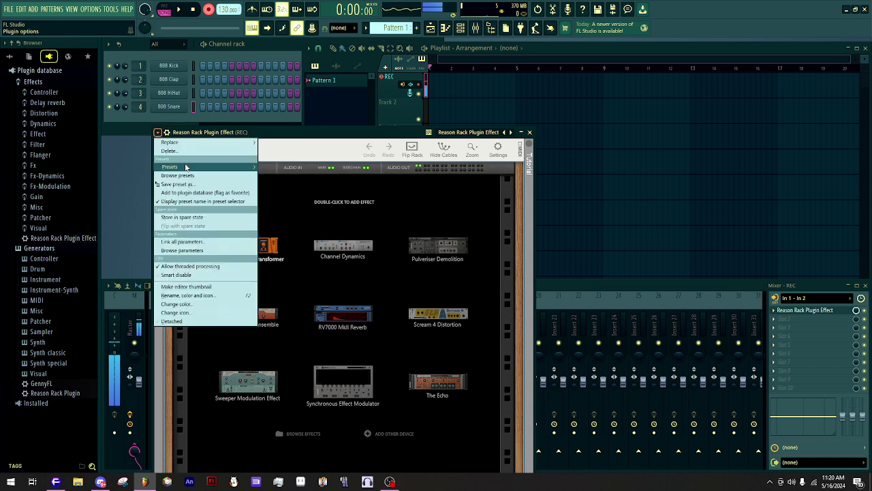
pyautogui.moveTo(179, 167)
pyautogui.click(276, 168)
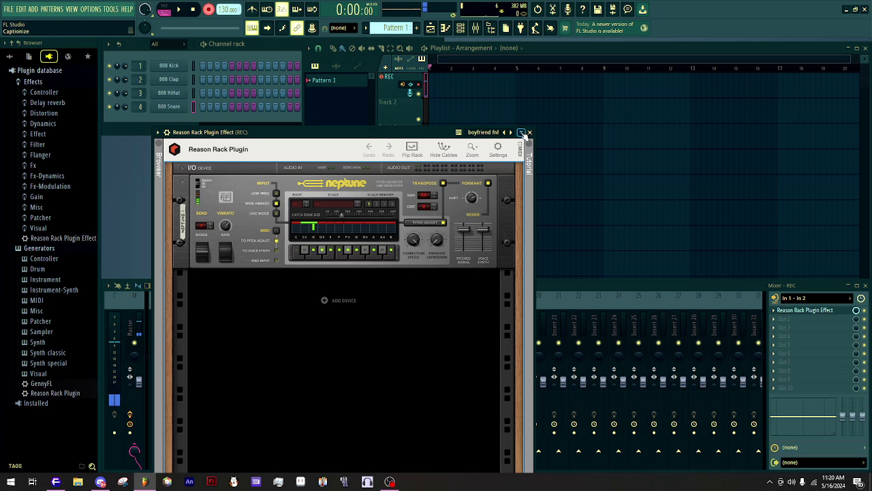
pyautogui.click(521, 132)
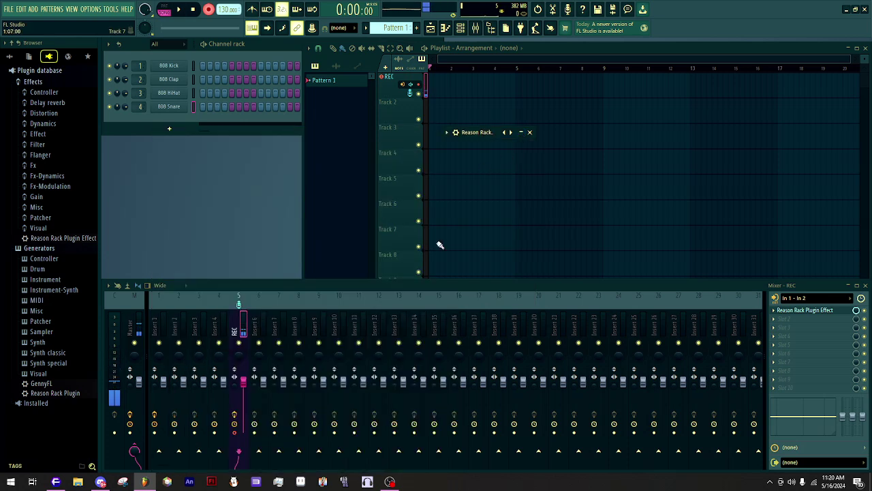
# Step: Reopen the Reason Rack Plugin Effect window to check the Neptune pitch adjuster, and close it
pyautogui.click(373, 238)
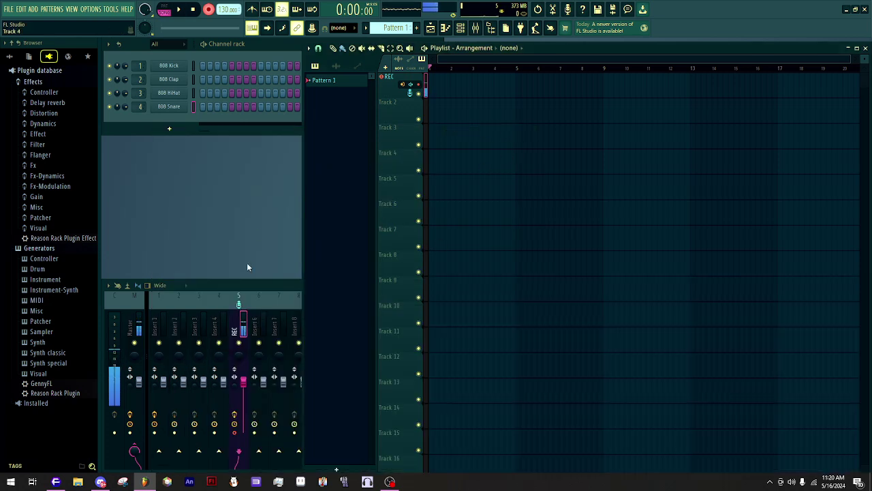
pyautogui.click(282, 285)
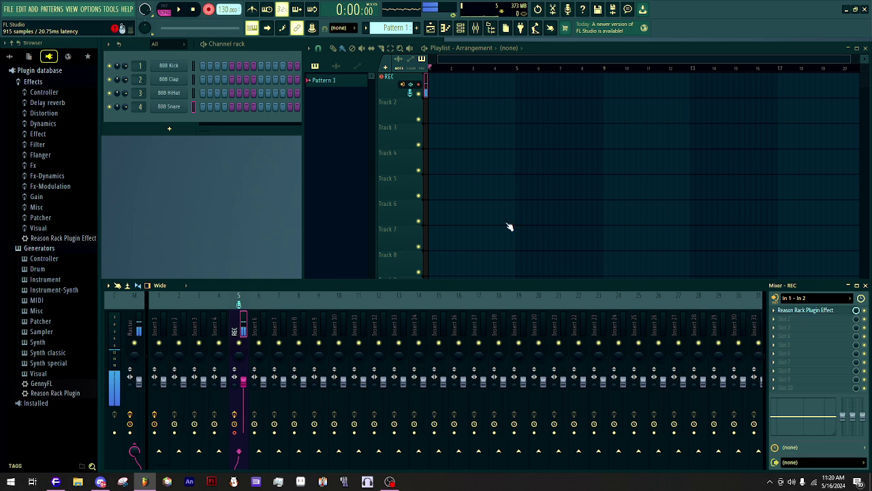
pyautogui.click(522, 133)
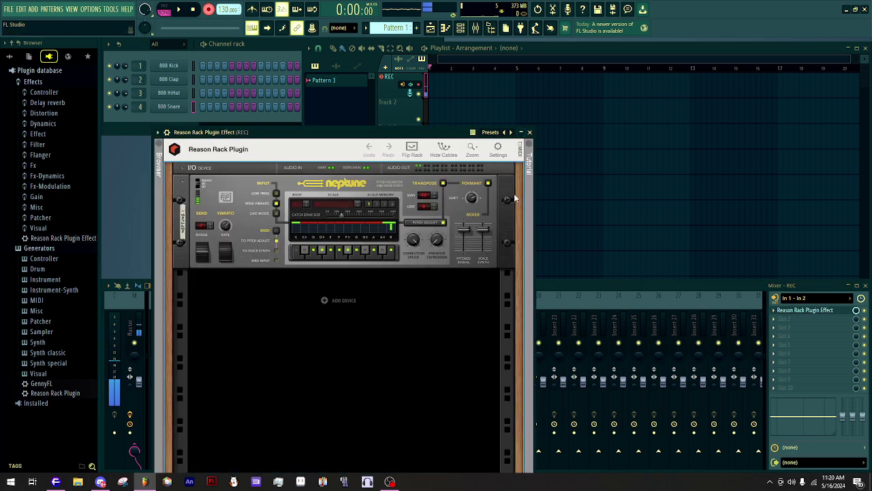
pyautogui.click(529, 132)
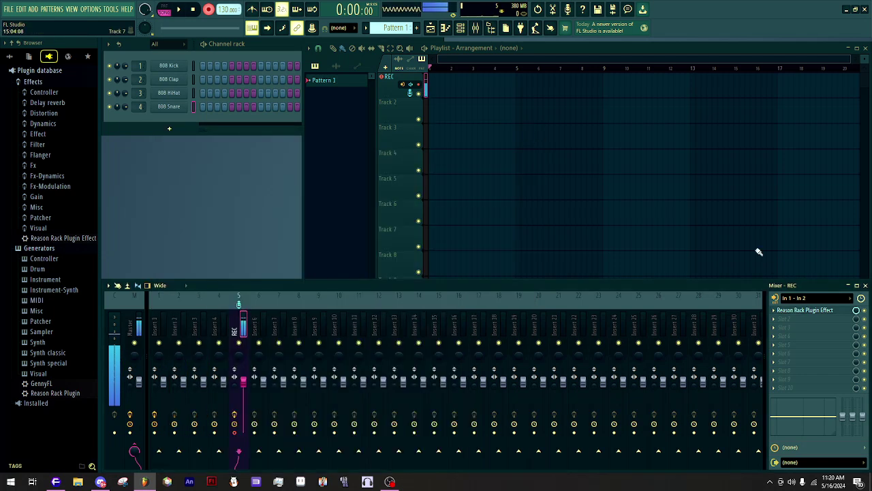
# Step: Replace the Reason Rack effect on the REC track with Full Bucket Frequency Shifter and load its pico preset
pyautogui.rightClick(785, 310)
pyautogui.moveTo(784, 271)
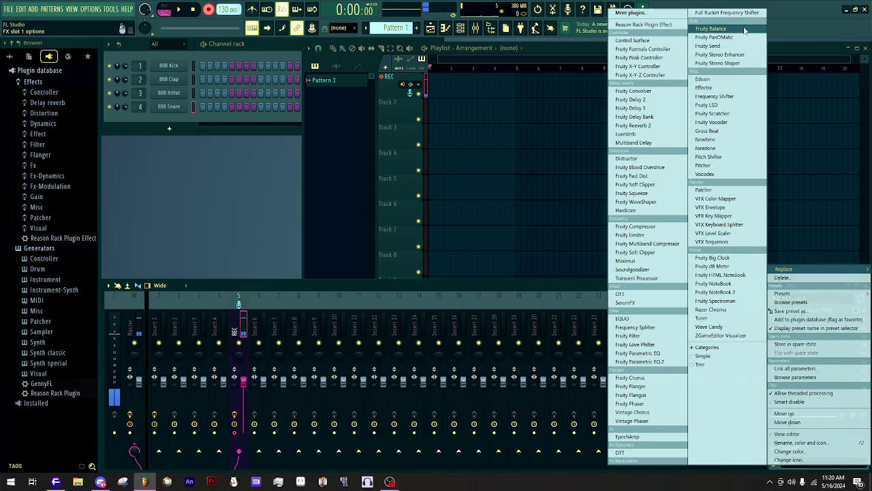
pyautogui.click(727, 13)
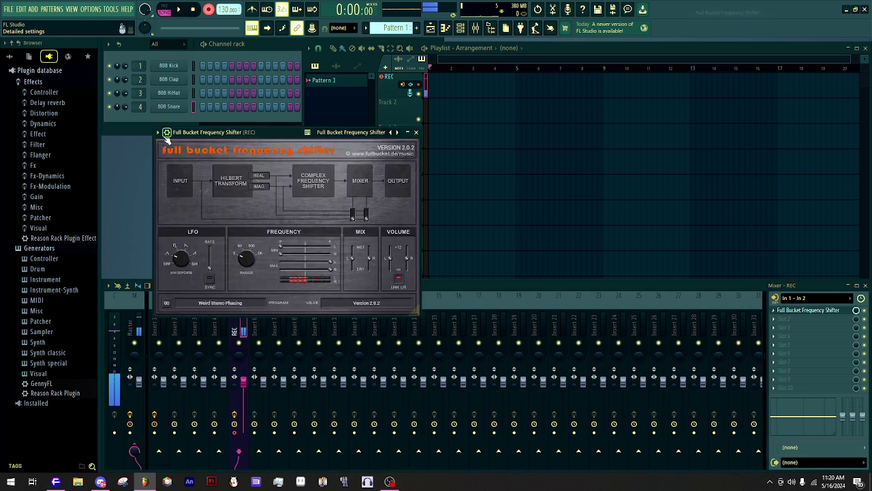
pyautogui.click(157, 132)
pyautogui.moveTo(170, 166)
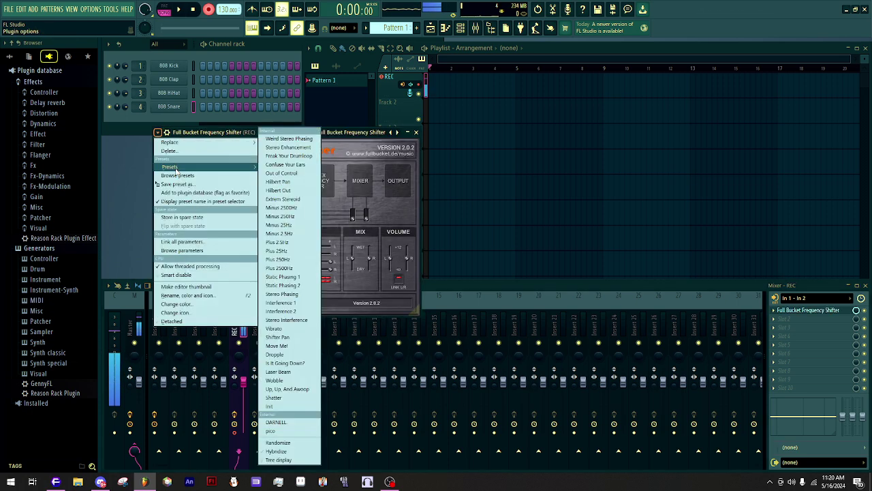
pyautogui.click(290, 426)
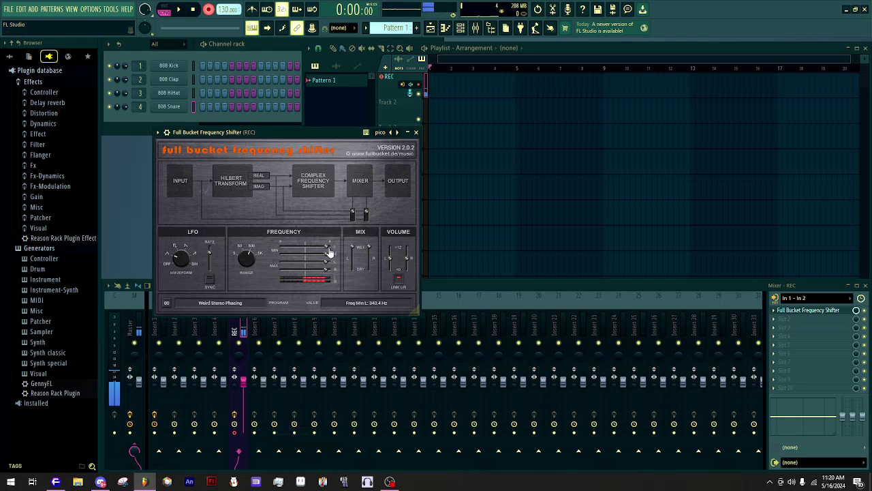
pyautogui.click(417, 132)
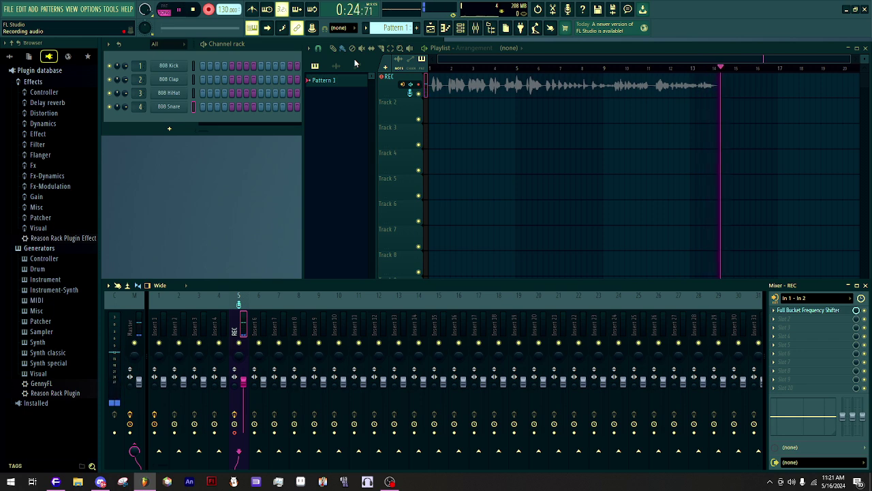
# Step: Finish the vocal recording on the REC track and set the mixer track's audio input to none
pyautogui.press('space')
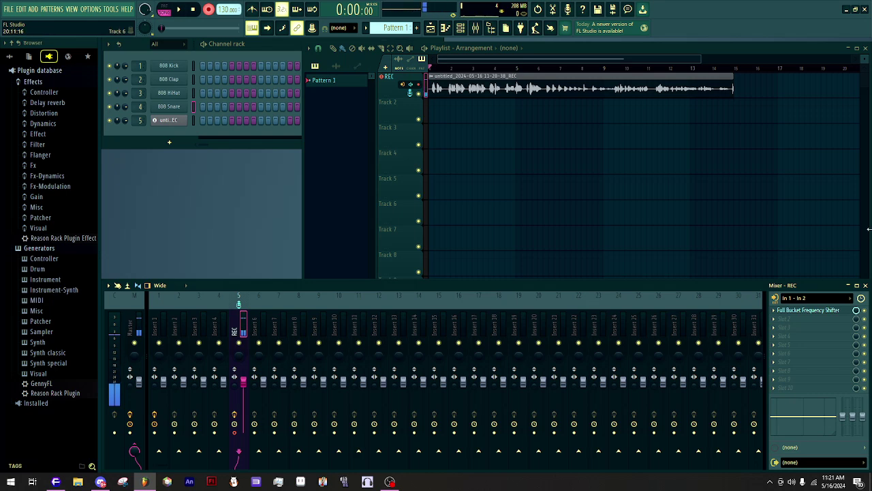
pyautogui.click(806, 298)
pyautogui.click(791, 306)
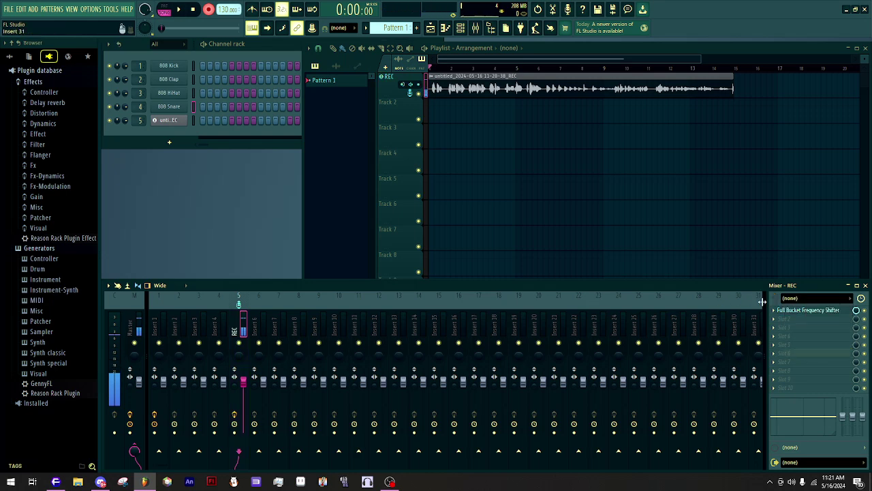
pyautogui.click(781, 314)
pyautogui.click(794, 280)
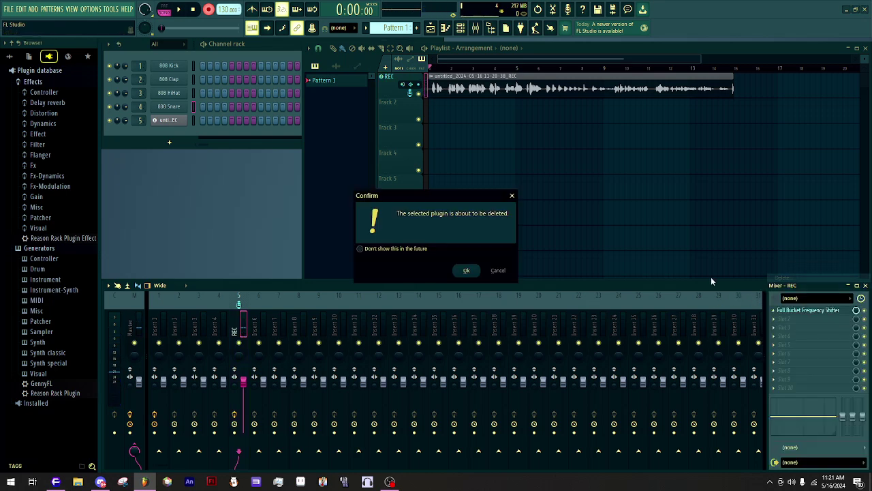
pyautogui.click(498, 271)
# Step: Play back the recorded vocal clip, jumping between its beginning, middle and end to judge which part is usable
pyautogui.press('space')
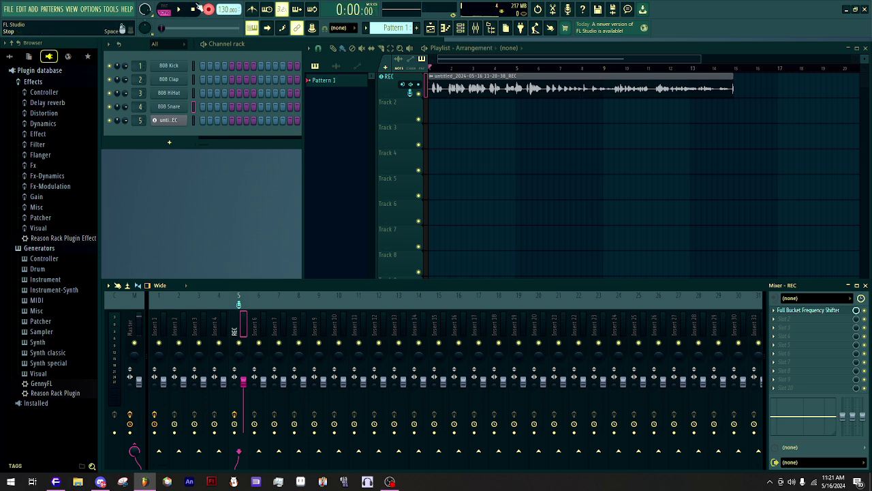
pyautogui.click(443, 69)
pyautogui.press('space')
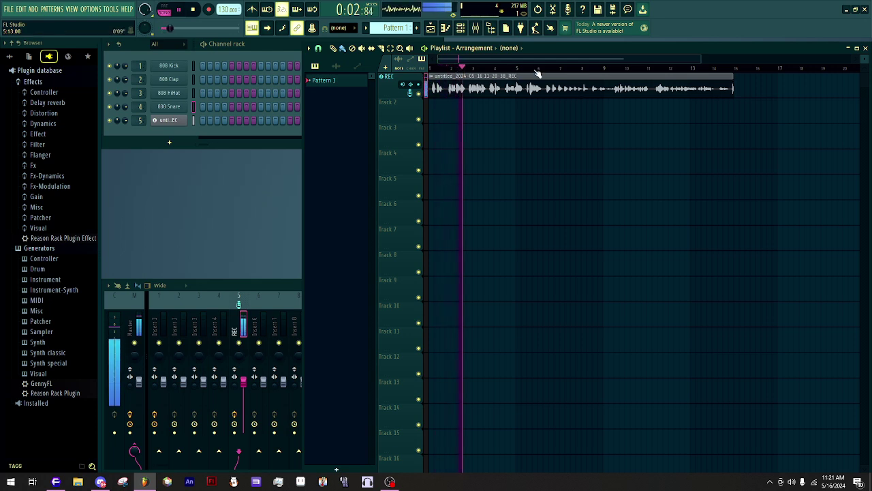
pyautogui.click(528, 69)
pyautogui.click(675, 70)
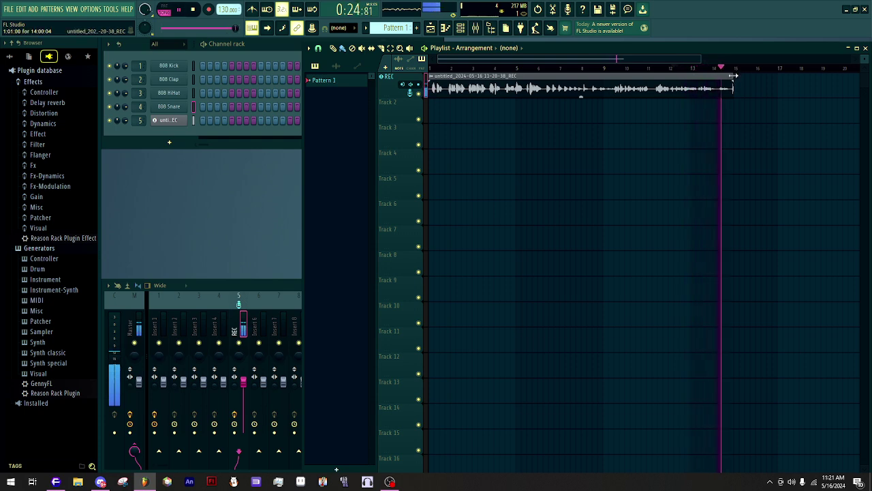
pyautogui.press('space')
pyautogui.click(430, 68)
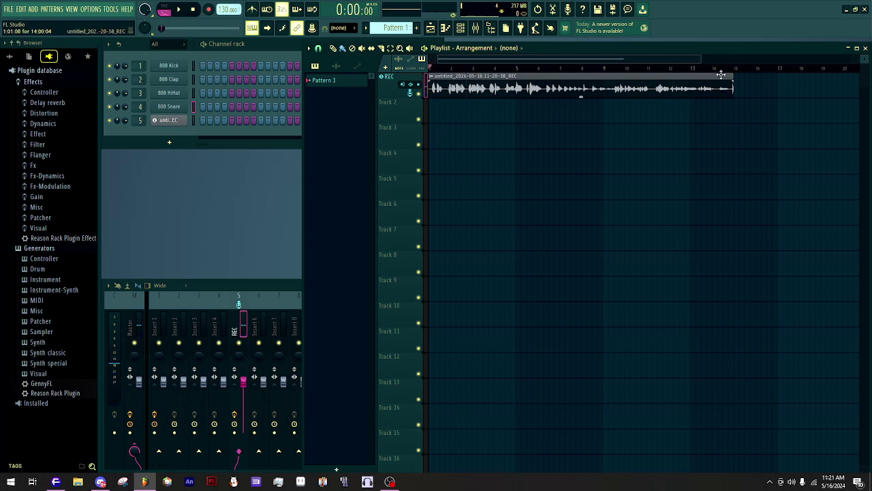
pyautogui.press('space')
pyautogui.click(532, 69)
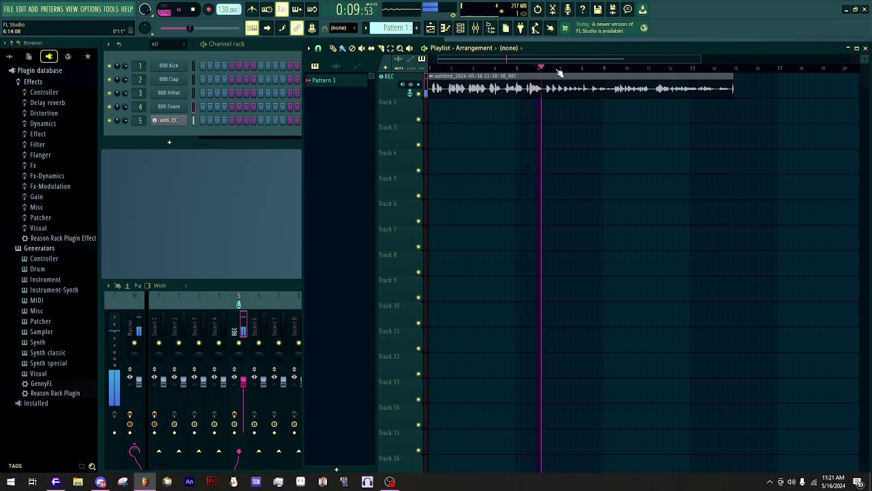
pyautogui.click(554, 68)
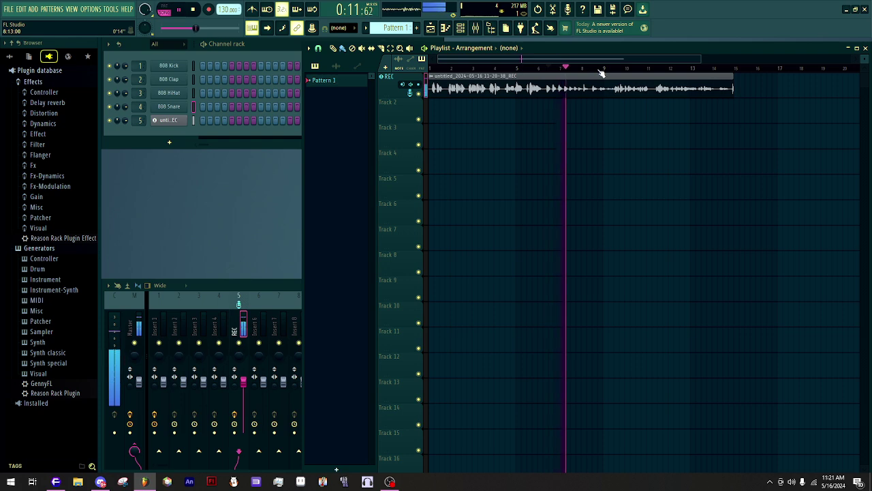
pyautogui.press('space')
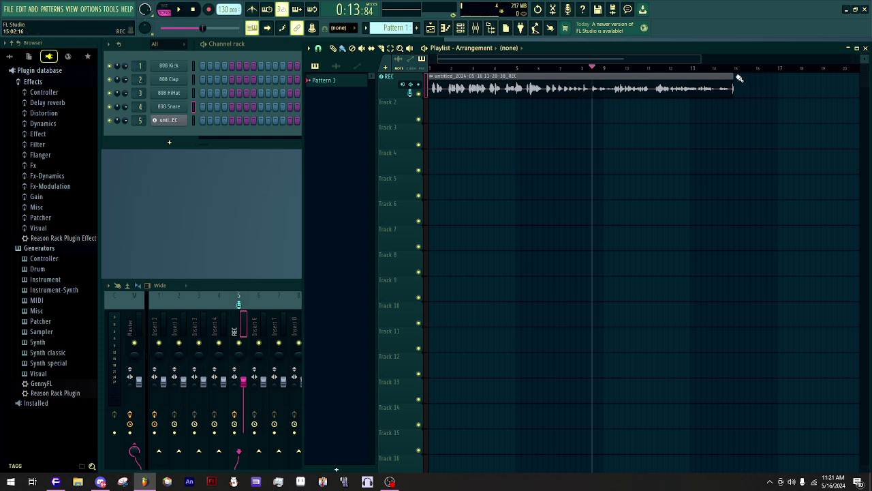
# Step: Trim the end of the recorded vocal clip on the REC track back to about bar 9
pyautogui.moveTo(735, 79); pyautogui.dragTo(613, 79)
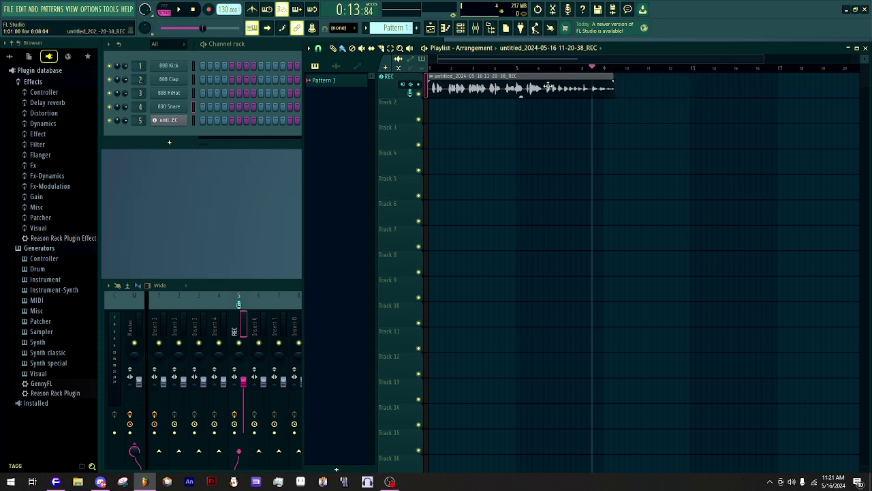
# Step: Try to chop the trimmed vocal clip with dull auto-slicing, and play back the beginning of the slices
pyautogui.click(435, 81)
pyautogui.moveTo(450, 186)
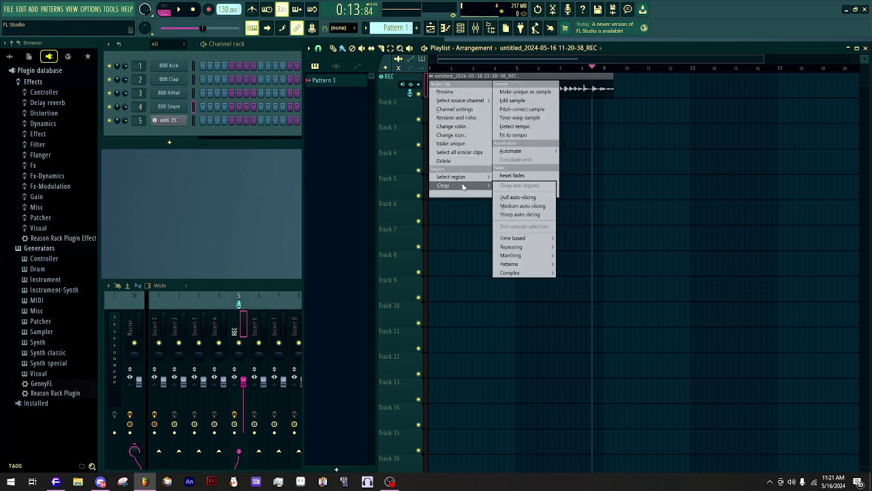
pyautogui.click(518, 197)
pyautogui.scroll(4, 436, 103)
pyautogui.moveTo(448, 67); pyautogui.dragTo(441, 67)
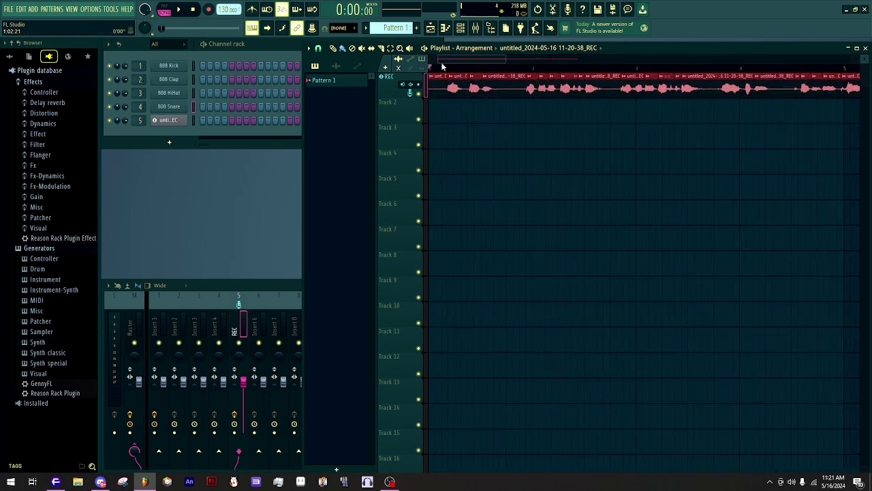
pyautogui.press('space')
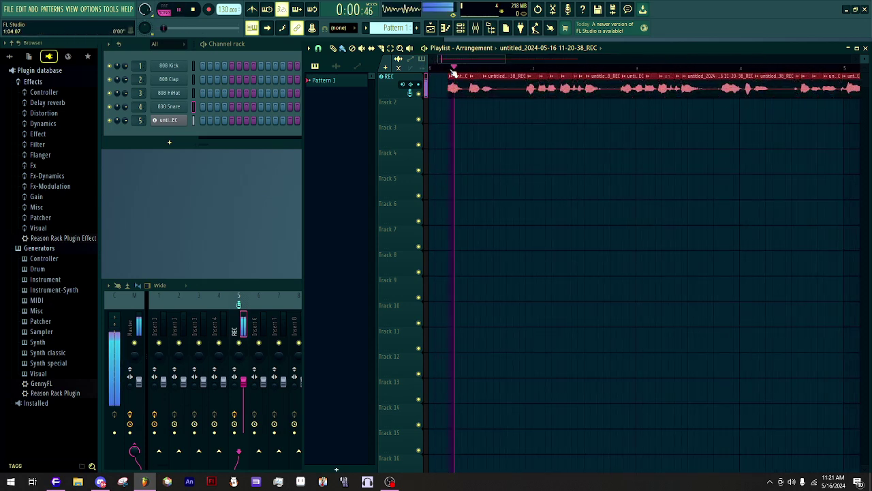
pyautogui.press('space')
pyautogui.scroll(-3, 471, 161)
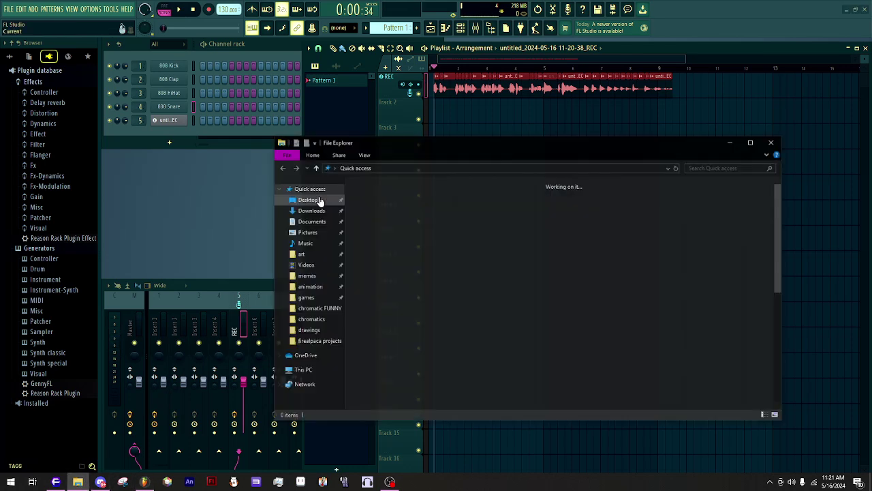
# Step: Launch chromatic_gen.exe from the dist folder of chromatic_gen_plus in Downloads to look at its options, and close it
pyautogui.click(310, 210)
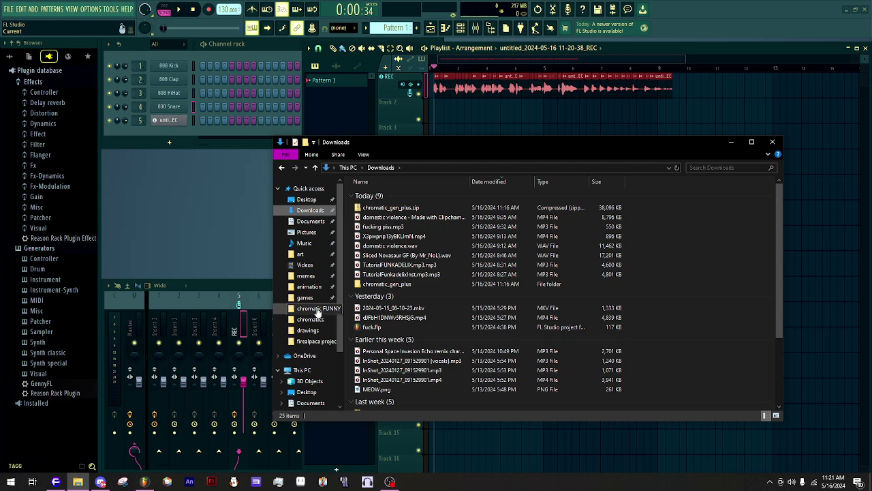
pyautogui.click(315, 308)
pyautogui.click(308, 190)
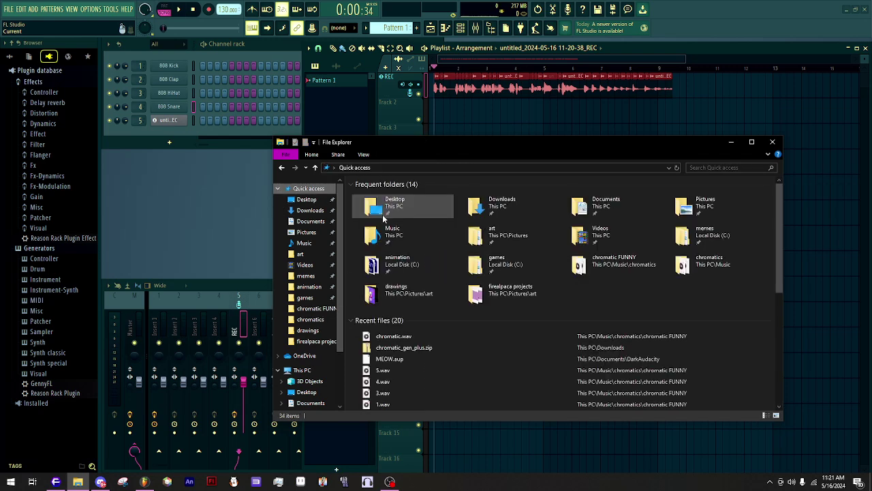
pyautogui.click(310, 210)
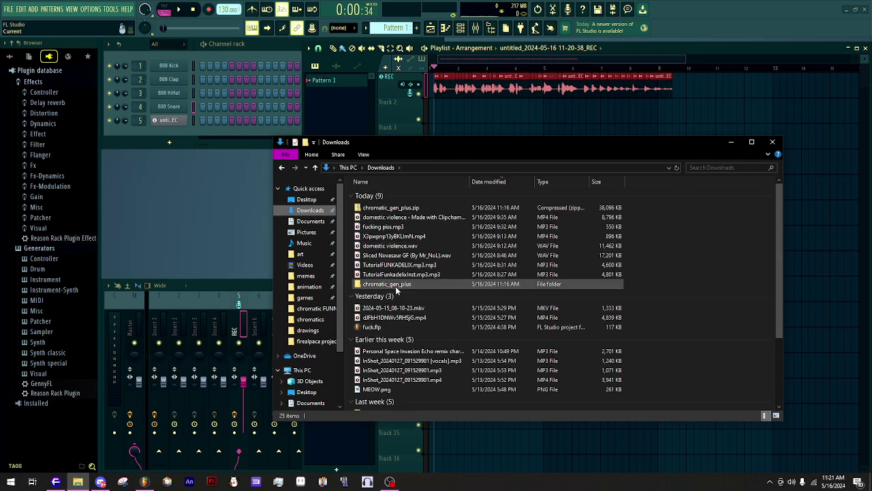
pyautogui.doubleClick(385, 283)
pyautogui.doubleClick(395, 195)
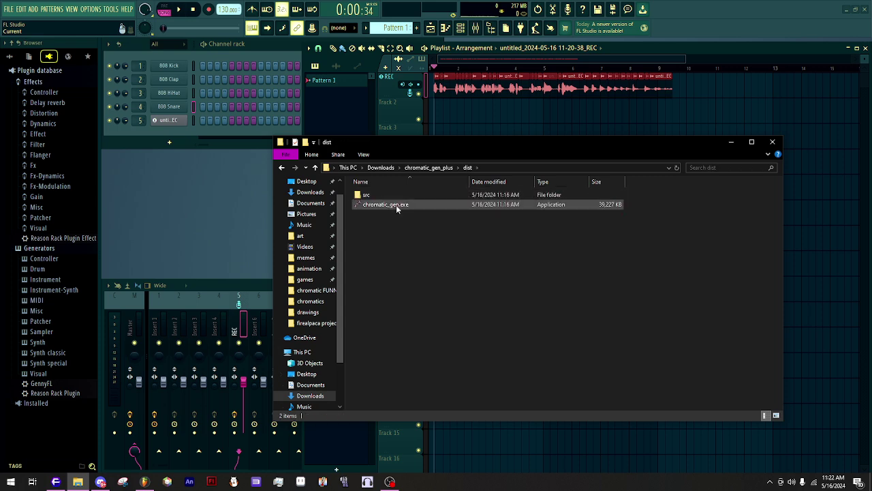
pyautogui.doubleClick(386, 204)
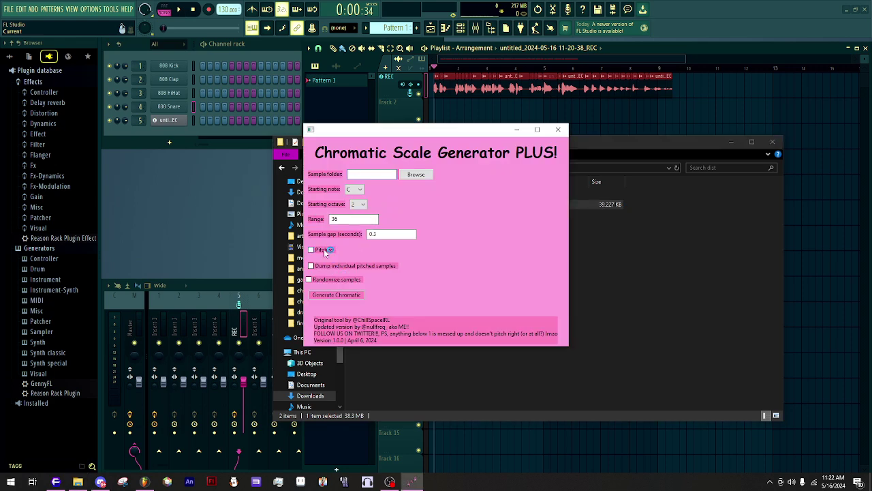
pyautogui.click(559, 129)
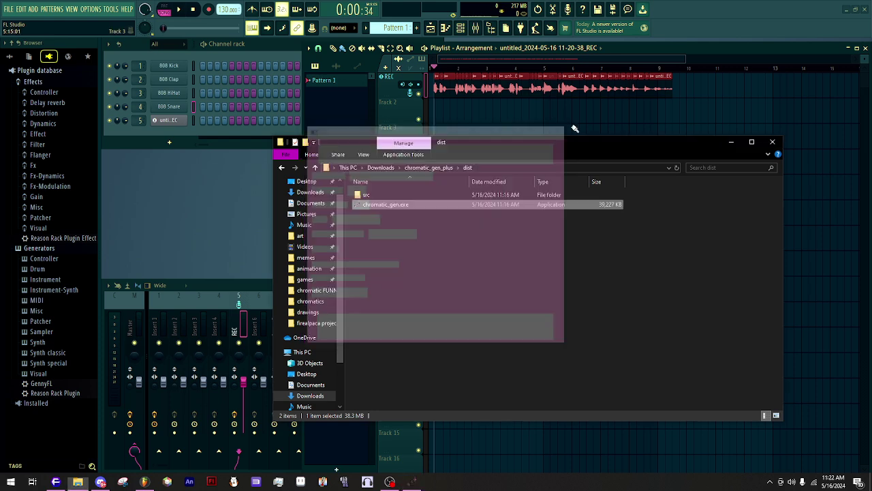
pyautogui.click(772, 141)
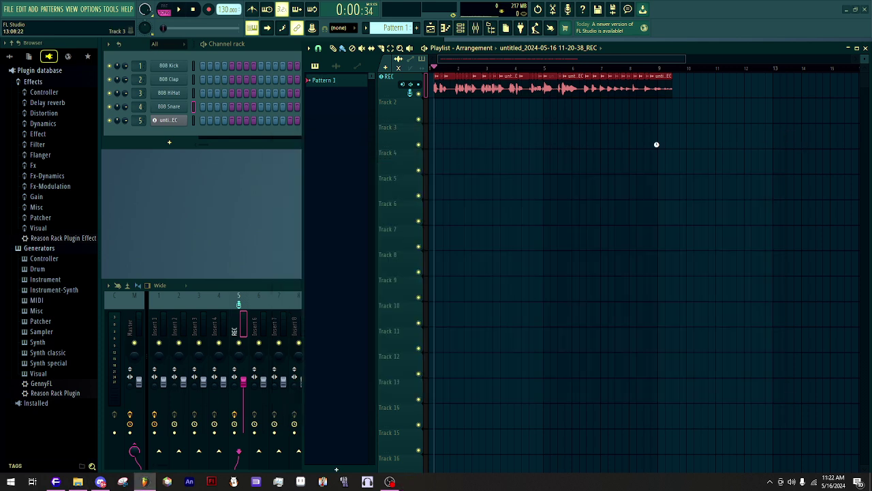
# Step: Undo the auto-slicing of the vocal clip and select the clip's full length on the playlist timeline
pyautogui.click(480, 102)
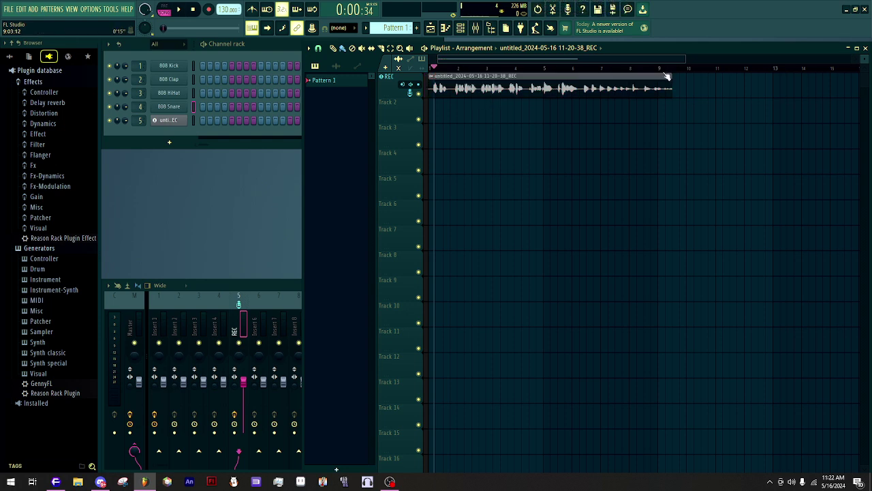
pyautogui.moveTo(676, 70); pyautogui.dragTo(276, 60)
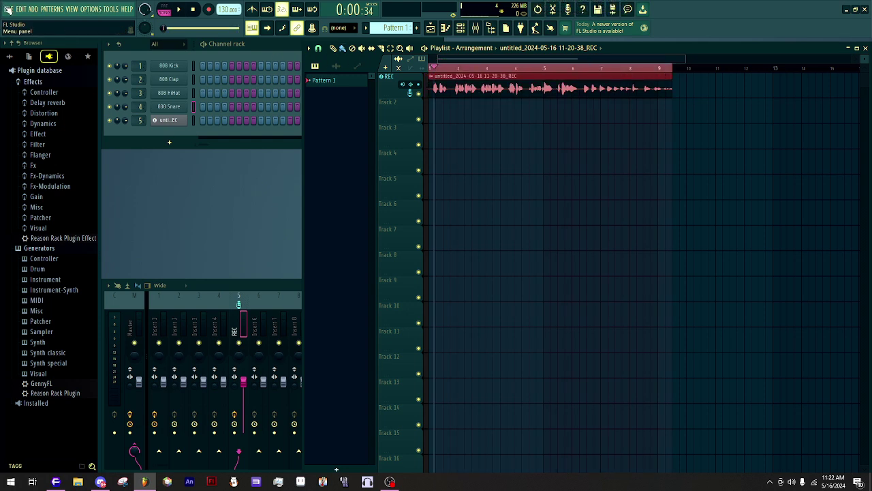
# Step: Export the selected range as a WAV file named pico funny into the chromatics folder
pyautogui.click(8, 9)
pyautogui.moveTo(54, 103)
pyautogui.click(132, 105)
pyautogui.scroll(4, 54, 139)
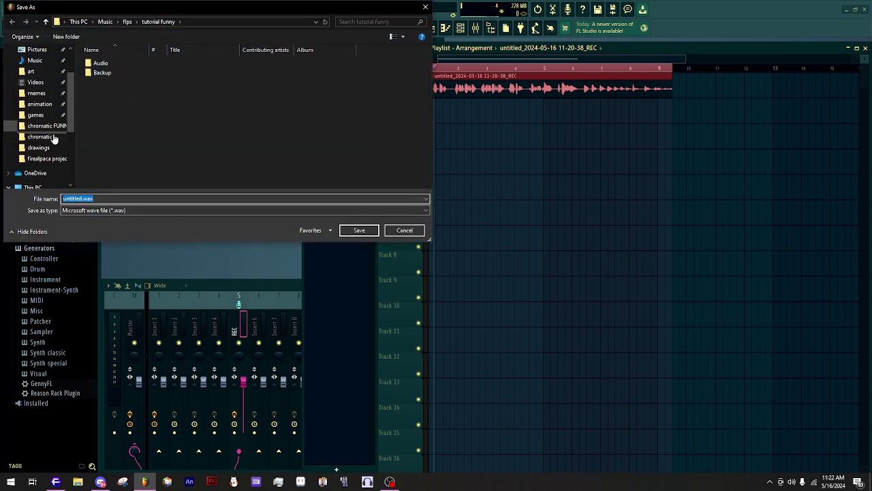
pyautogui.click(42, 137)
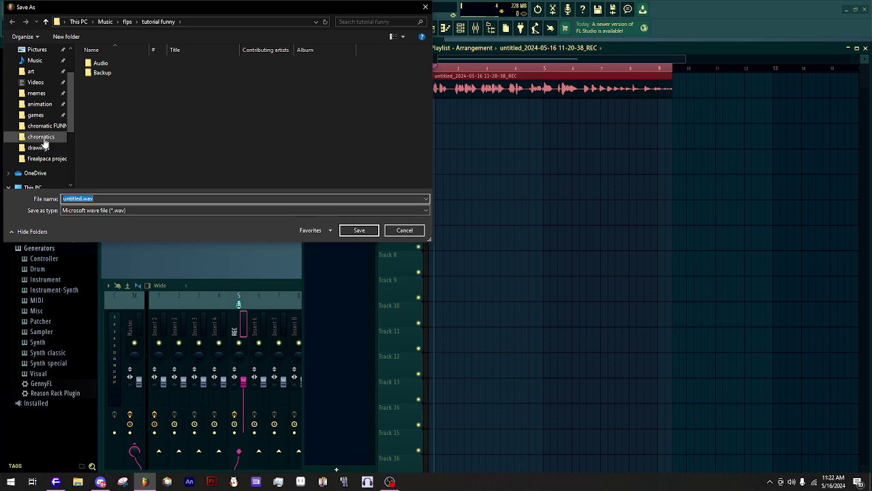
pyautogui.click(109, 202)
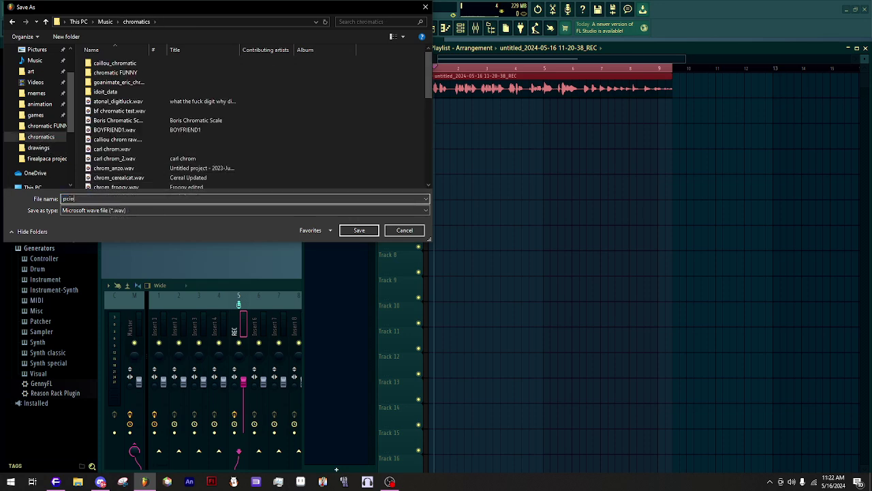
pyautogui.press('Return')
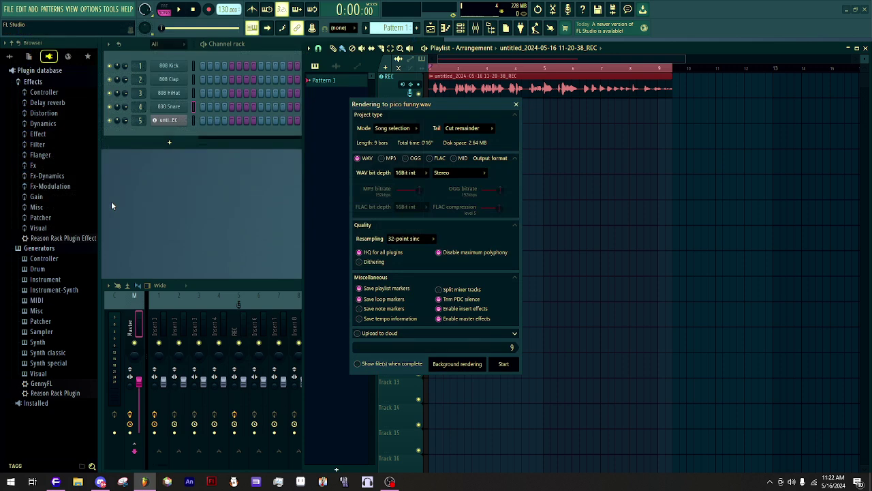
pyautogui.click(504, 365)
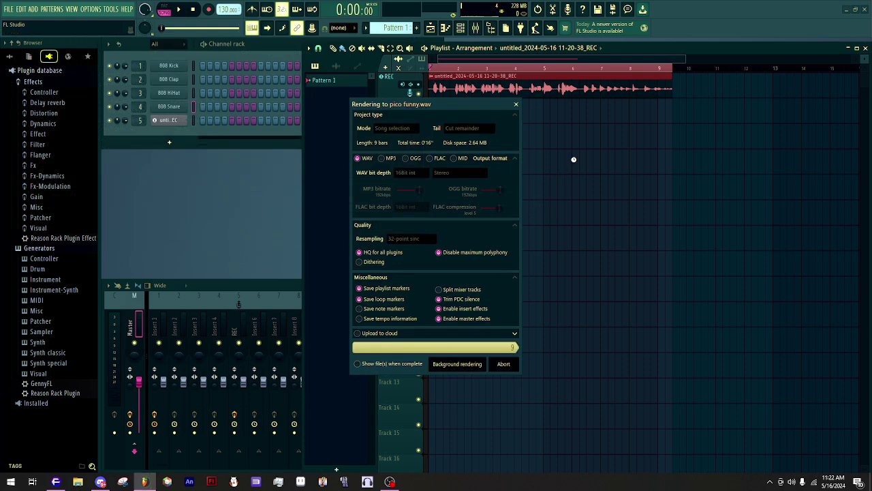
# Step: Place pico funny.wav from File Explorer's recent files onto the REC track, and delete the clip from the playlist
pyautogui.click(81, 482)
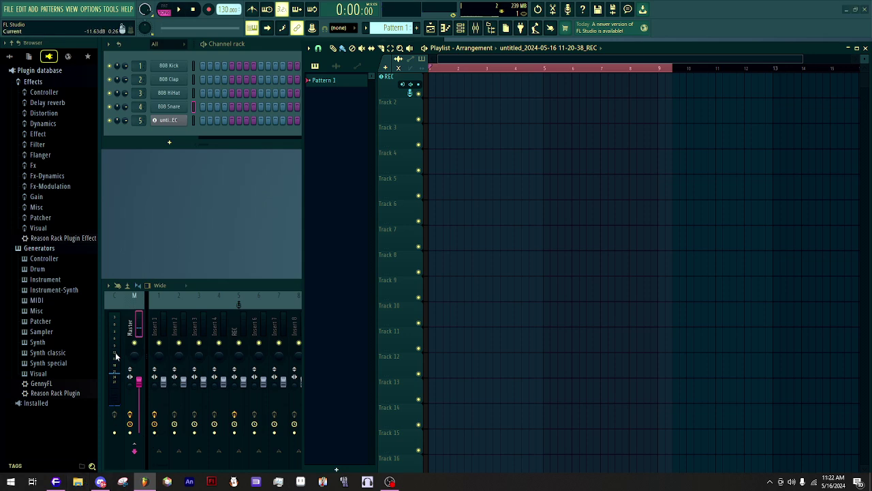
pyautogui.click(310, 210)
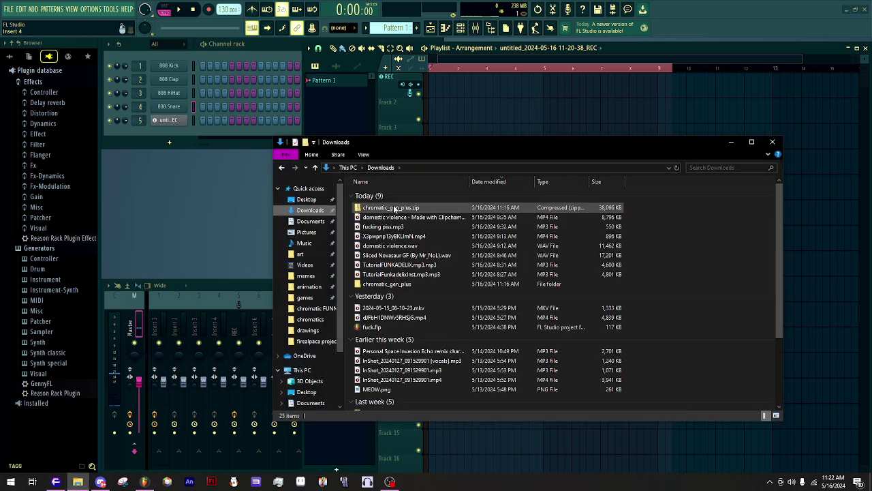
pyautogui.click(309, 188)
pyautogui.moveTo(399, 334); pyautogui.dragTo(436, 85)
pyautogui.rightClick(444, 84)
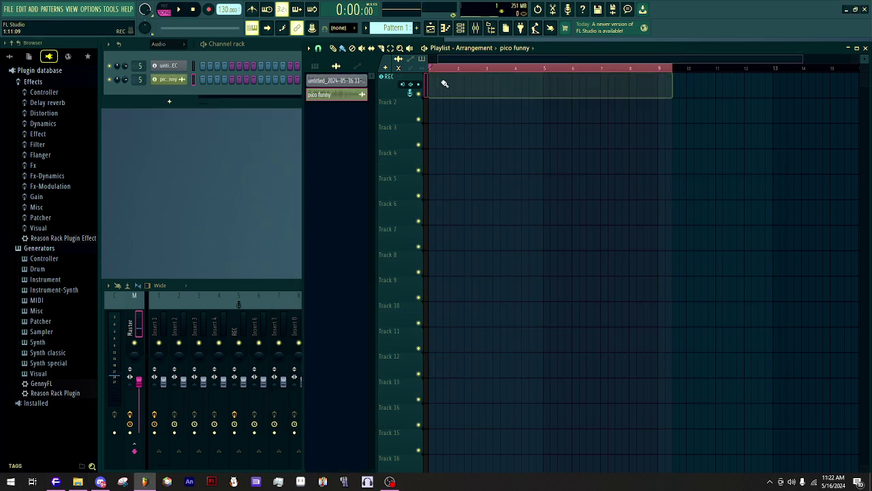
# Step: Add a Slicex channel and load pico funny.wav from File Explorer into it
pyautogui.click(158, 102)
pyautogui.click(179, 150)
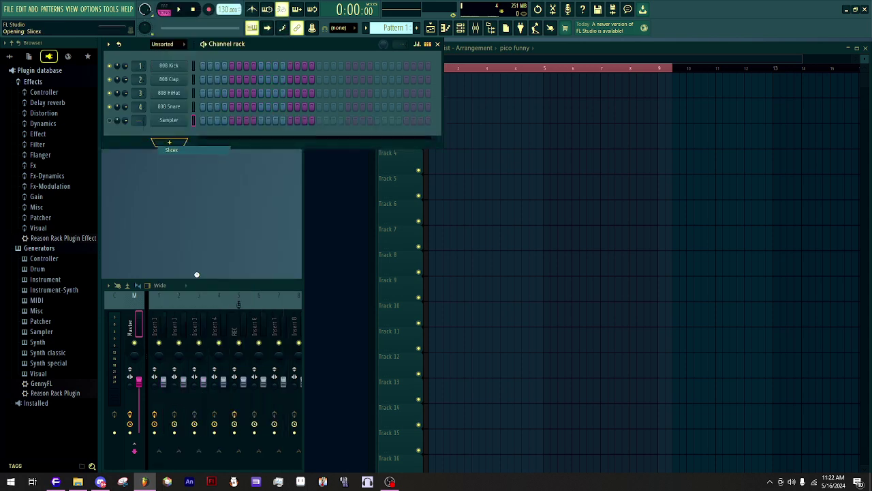
pyautogui.hotkey('alt', 'Tab')
pyautogui.moveTo(379, 342); pyautogui.dragTo(254, 341)
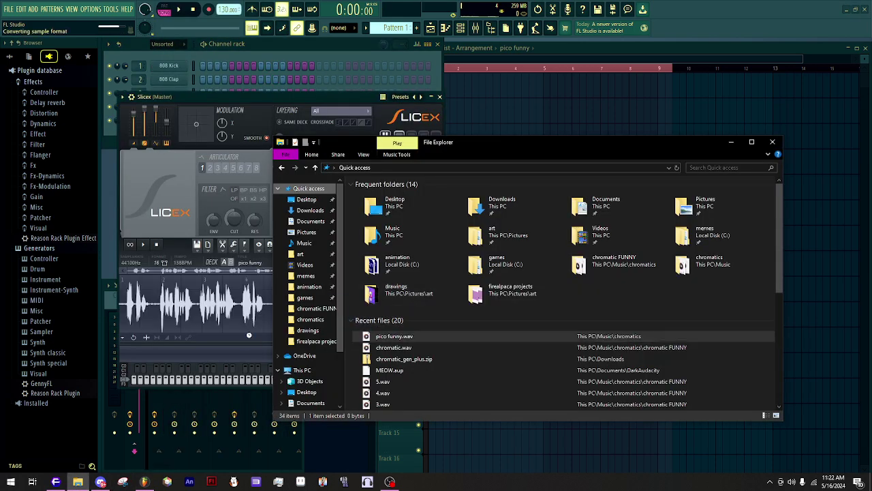
pyautogui.click(325, 96)
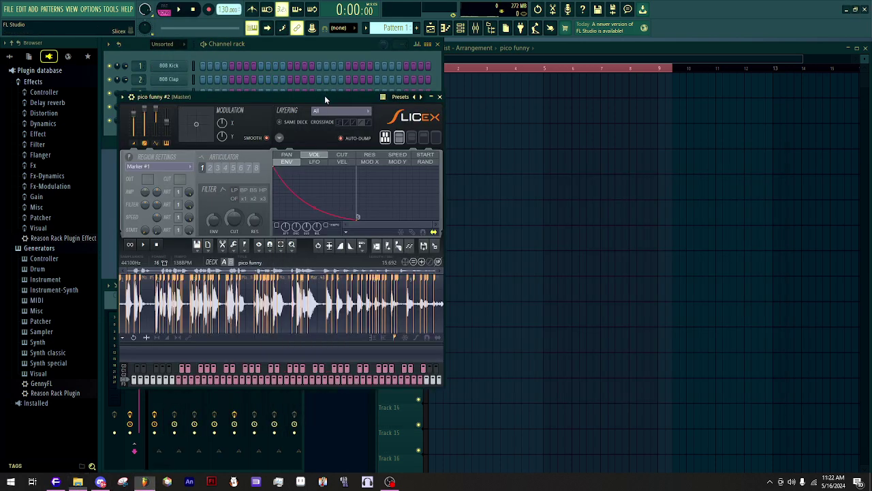
# Step: Re-slice the pico funny sample in Slicex with dull auto-slicing, and close the Slicex window
pyautogui.rightClick(402, 249)
pyautogui.click(418, 254)
pyautogui.click(421, 260)
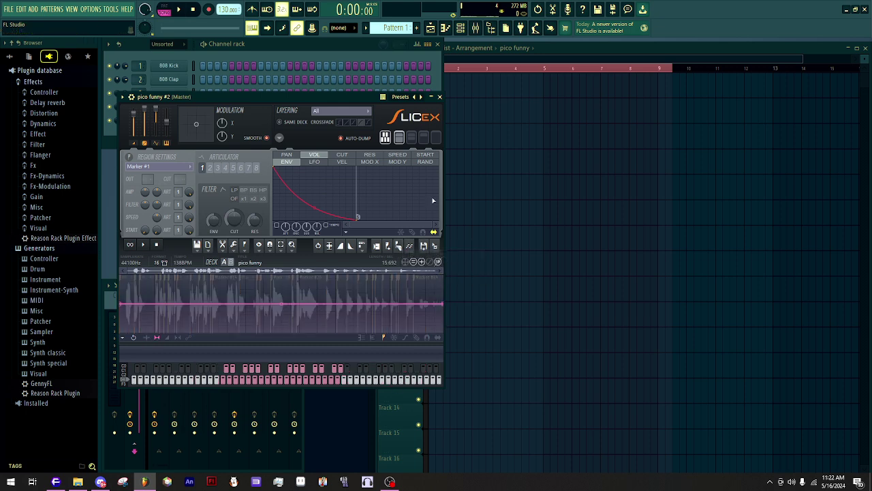
pyautogui.click(441, 97)
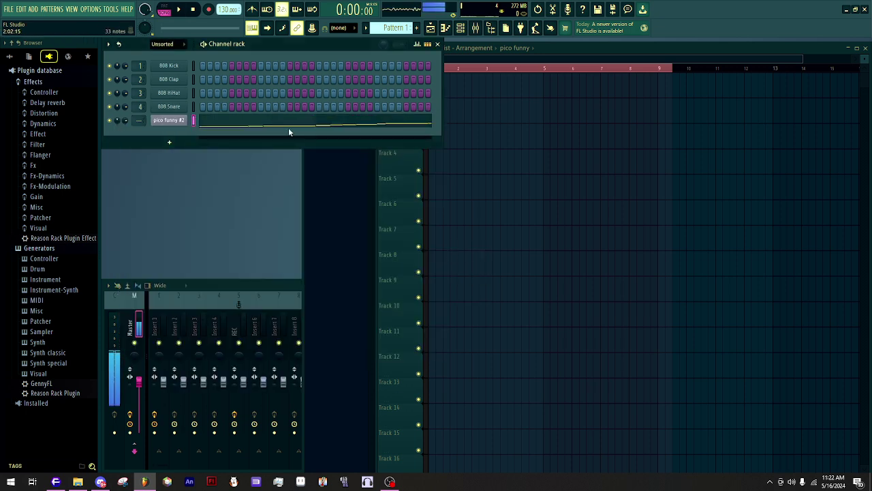
# Step: Open the piano roll of the pico funny #2 channel to check the dumped slice notes, and close it
pyautogui.rightClick(180, 122)
pyautogui.click(183, 123)
pyautogui.rightClick(183, 123)
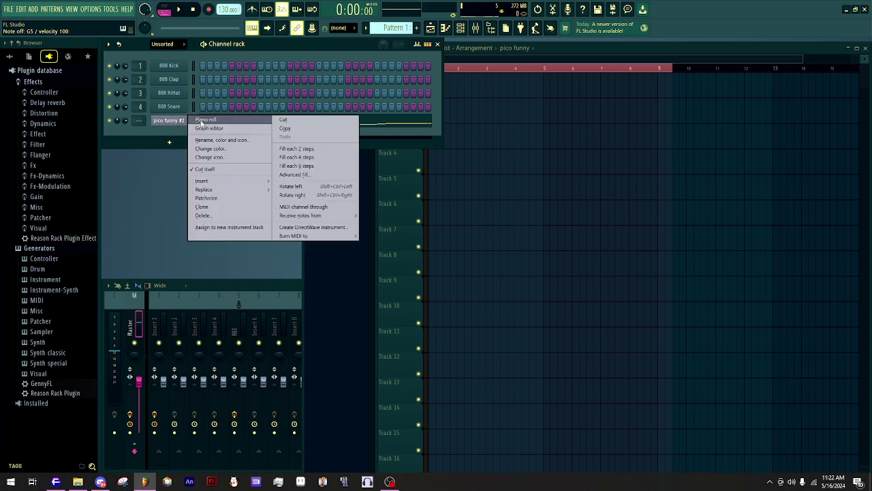
pyautogui.click(206, 120)
pyautogui.click(863, 42)
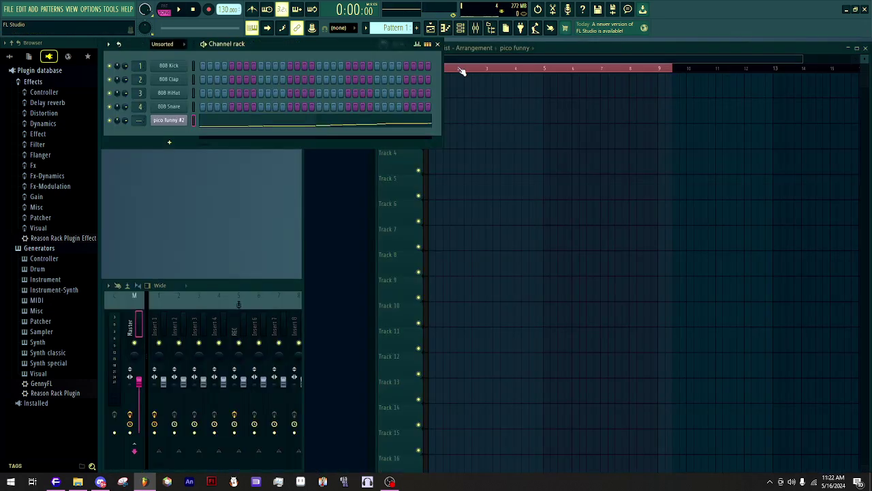
# Step: Reopen Slicex, turn off auto-dump, and try medium auto-slicing on the sample before returning to dull auto-slicing
pyautogui.click(184, 121)
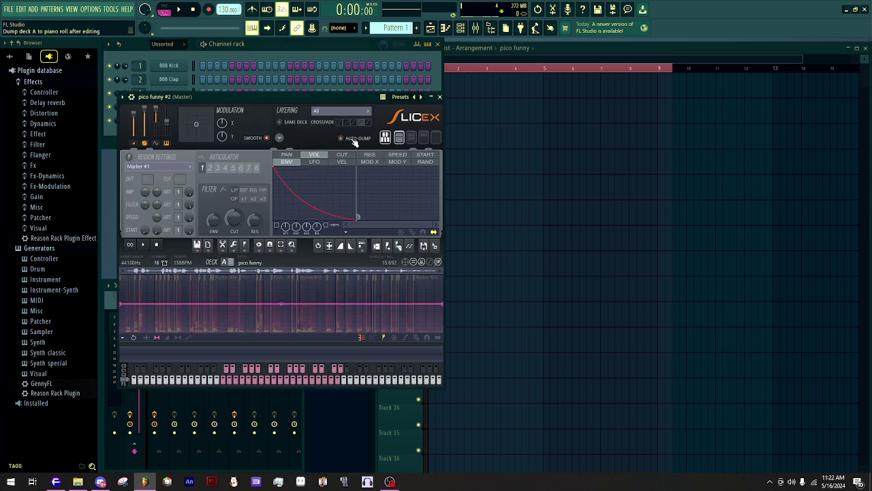
pyautogui.click(399, 248)
pyautogui.rightClick(399, 250)
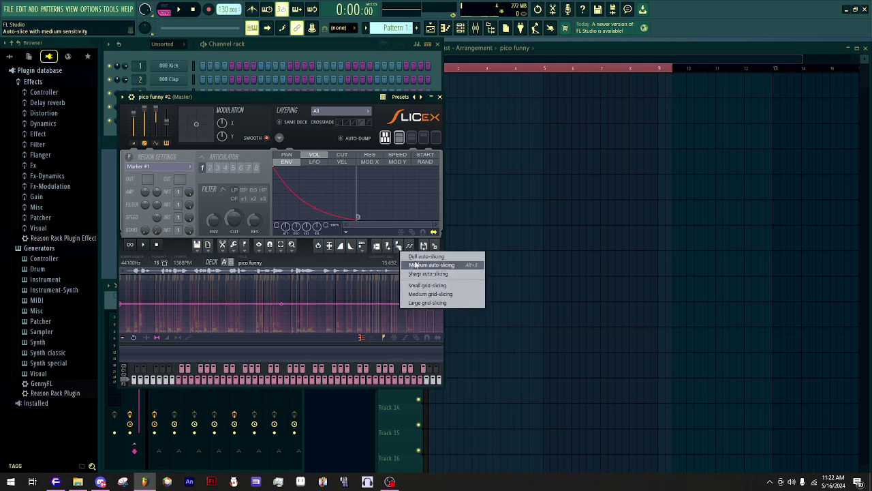
pyautogui.click(414, 265)
pyautogui.rightClick(399, 244)
pyautogui.click(426, 250)
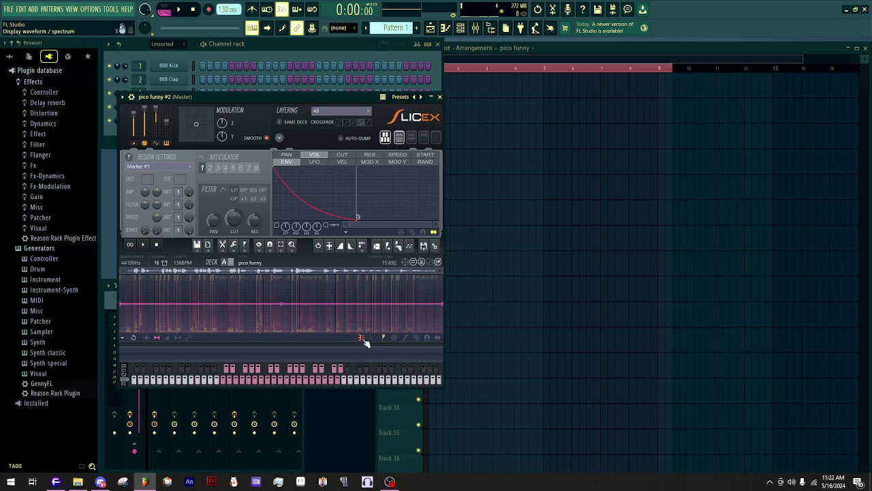
# Step: Switch the Slicex editor from the spectrum and volume envelope to the plain waveform, and inspect the first slice markers
pyautogui.click(363, 339)
pyautogui.click(148, 338)
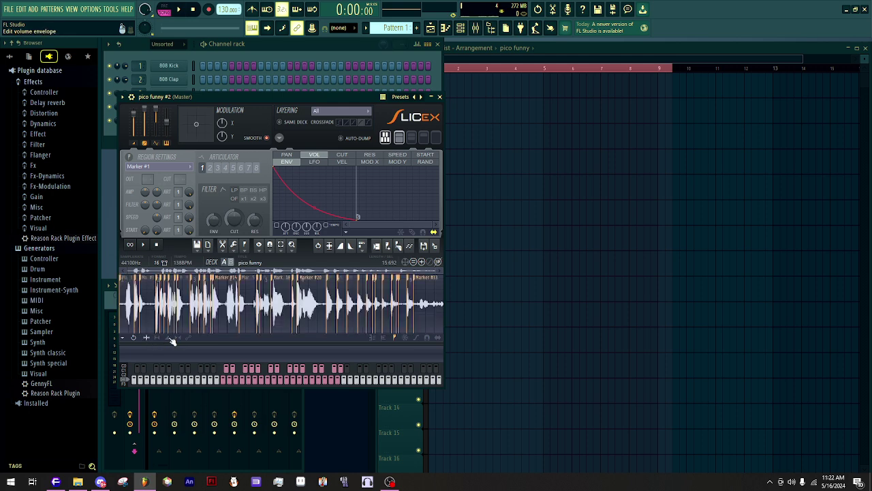
pyautogui.scroll(5, 287, 317)
pyautogui.moveTo(278, 271); pyautogui.dragTo(145, 269)
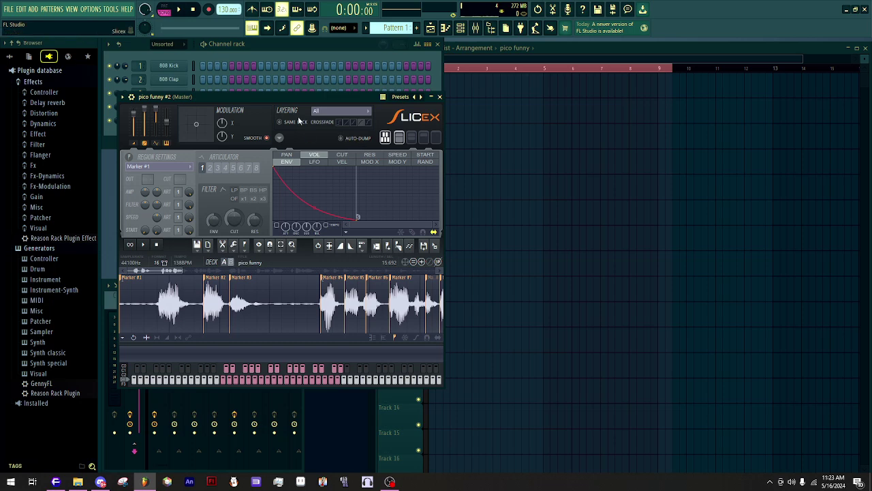
pyautogui.click(301, 58)
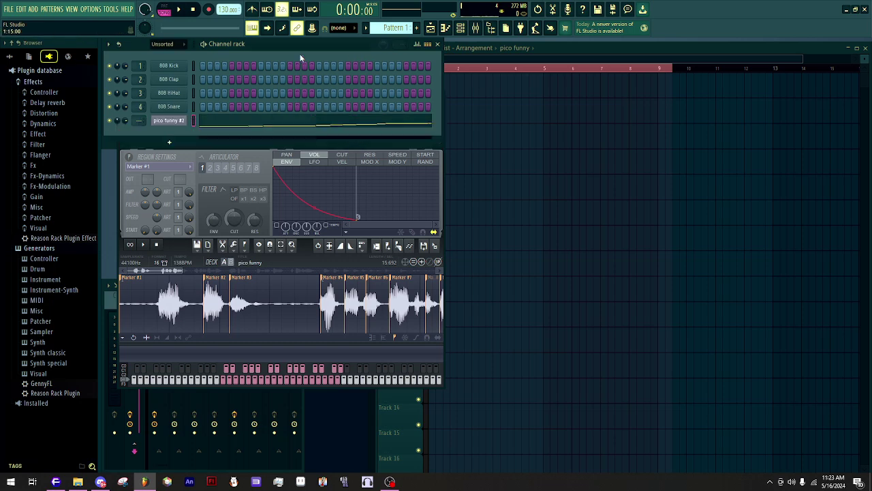
# Step: Play the pico funny #2 channel's dumped slice notes in its piano roll, delete them all, close the piano roll and stop playback
pyautogui.rightClick(179, 123)
pyautogui.click(218, 118)
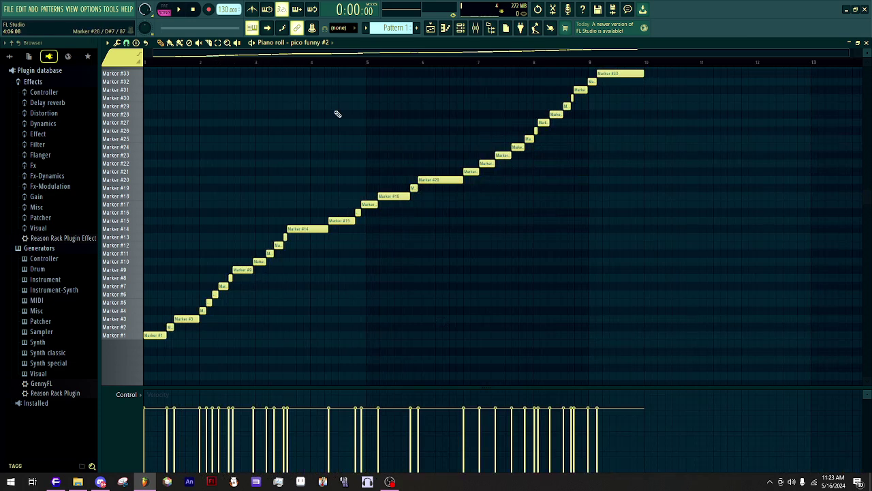
pyautogui.press('space')
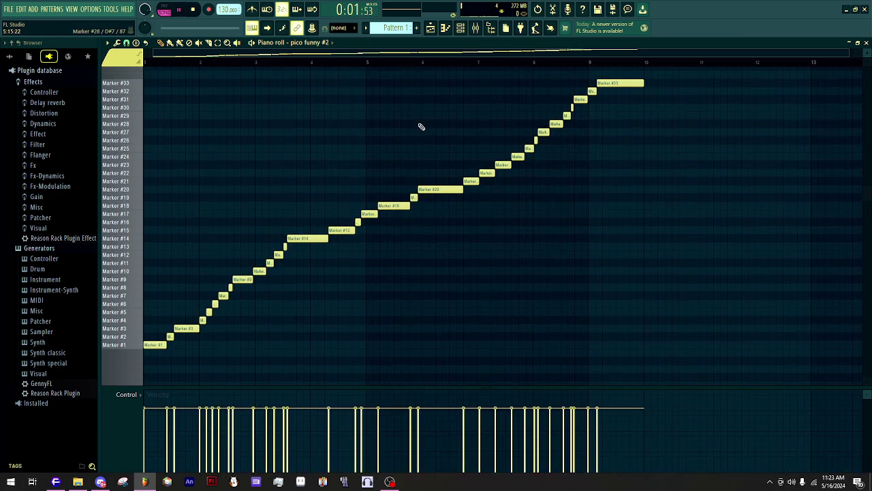
pyautogui.hotkey('ctrl', 'a')
pyautogui.press('Delete')
pyautogui.click(464, 62)
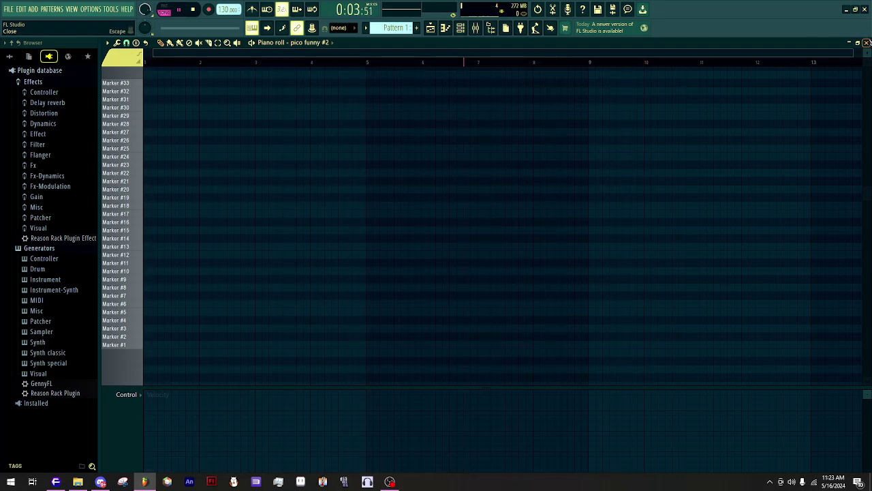
pyautogui.click(867, 43)
pyautogui.press('space')
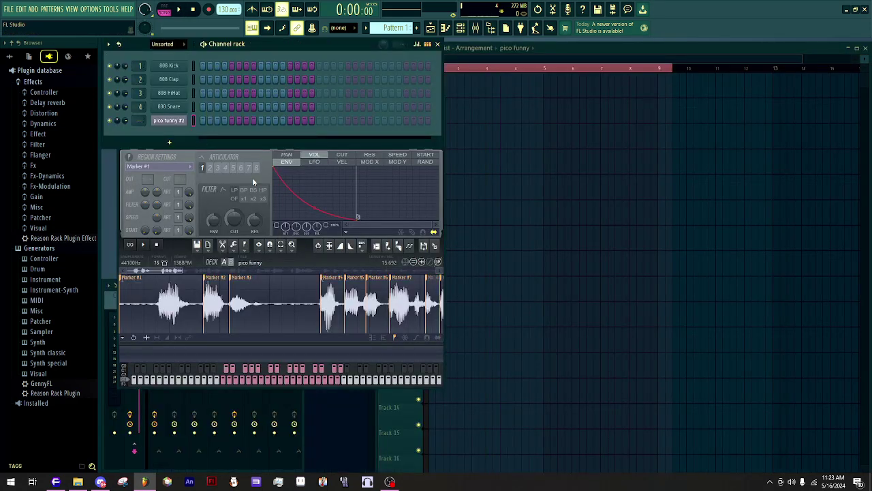
# Step: Bring the pico funny #2 Slicex to the front, check its slice markers, and close the window
pyautogui.click(252, 181)
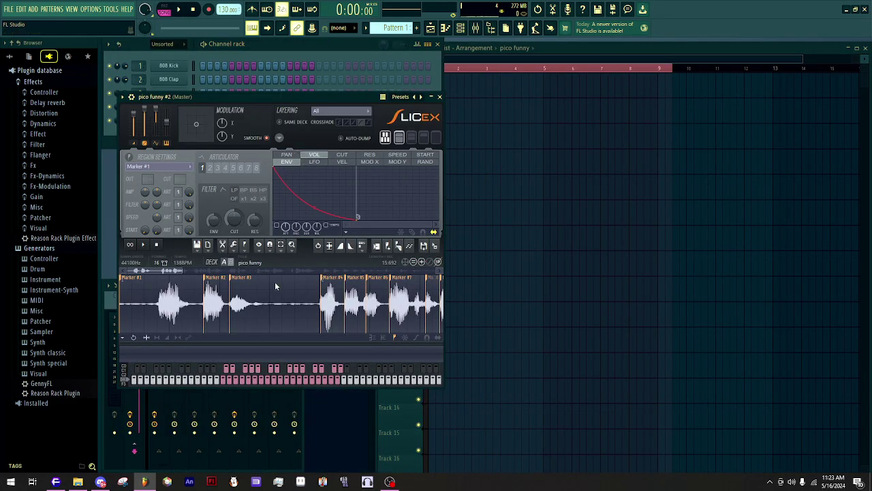
pyautogui.scroll(-1, 237, 328)
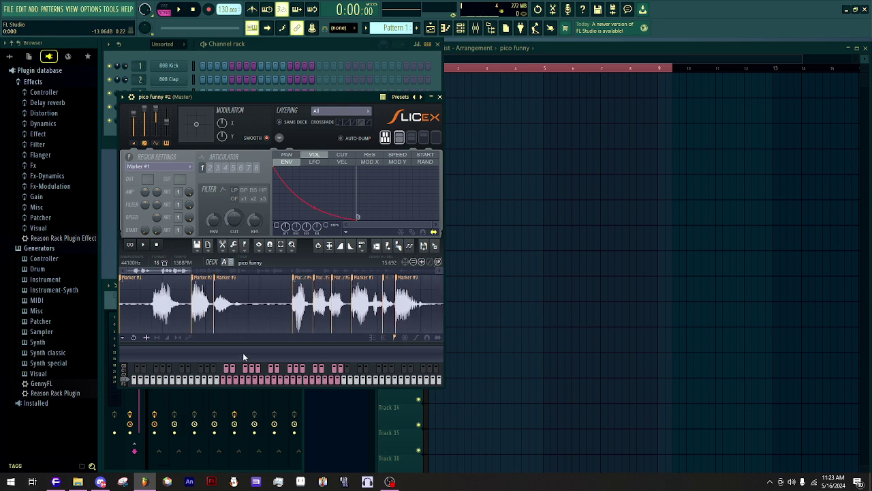
pyautogui.click(440, 97)
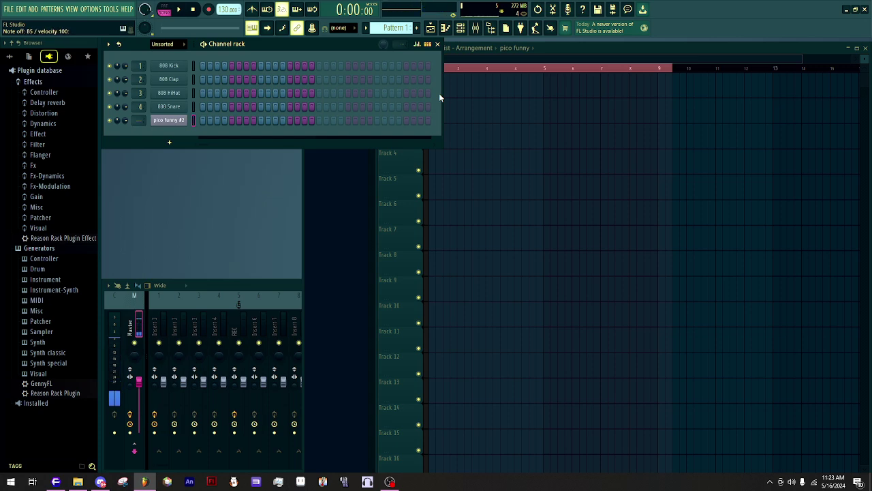
# Step: Add a new Slicex channel, load the recent chromatic.wav sample with medium auto-slicing, and close the Slicex window
pyautogui.click(169, 141)
pyautogui.click(171, 144)
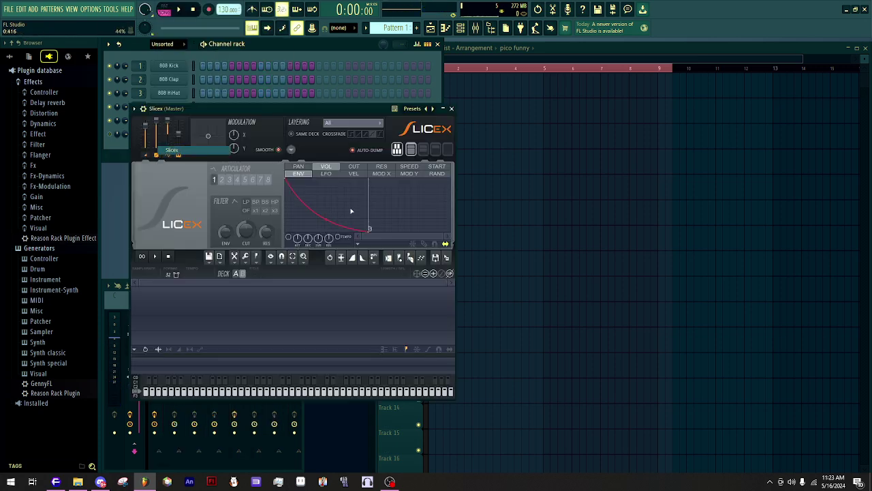
pyautogui.click(250, 259)
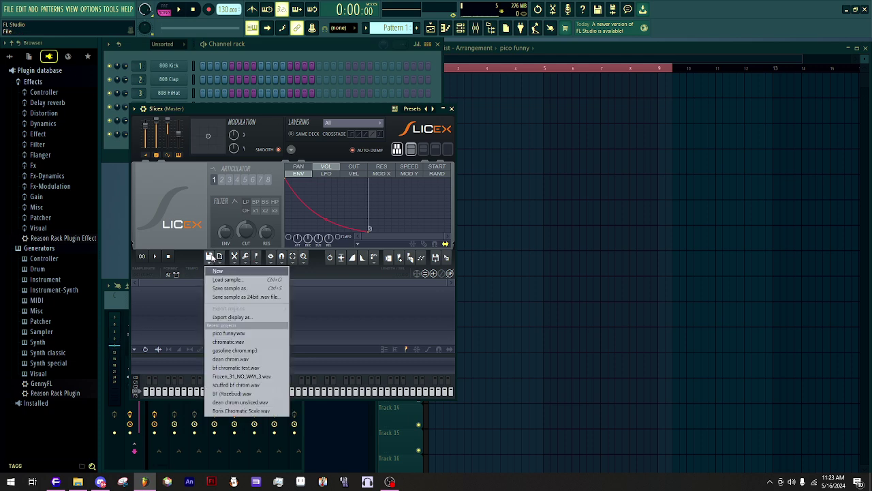
pyautogui.click(238, 338)
pyautogui.click(414, 259)
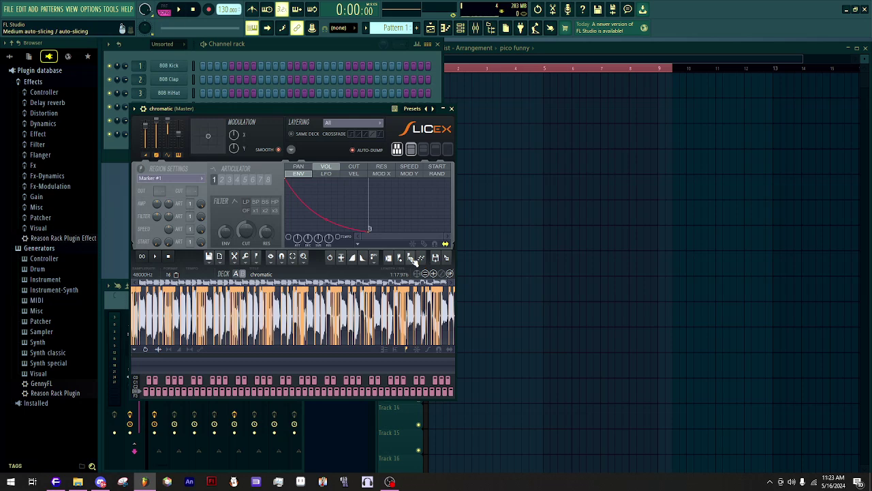
pyautogui.click(451, 108)
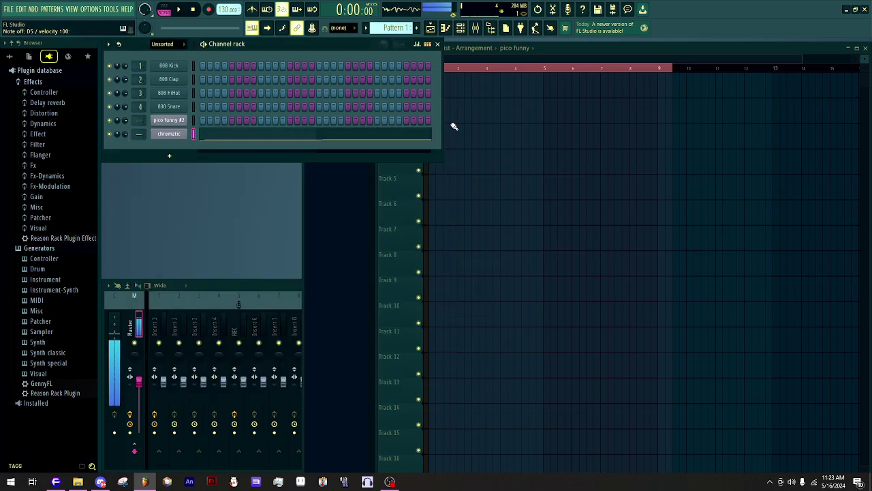
# Step: Bring the playlist to the front and clear its time selection
pyautogui.press('p')
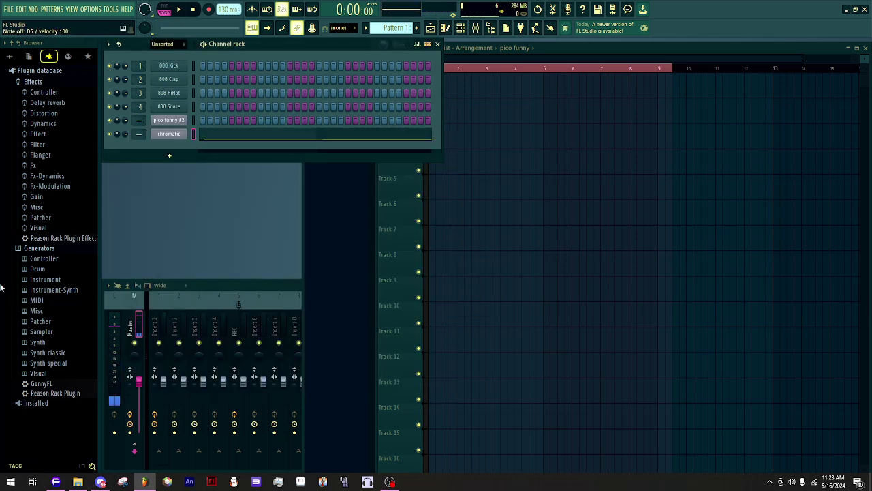
pyautogui.click(569, 71)
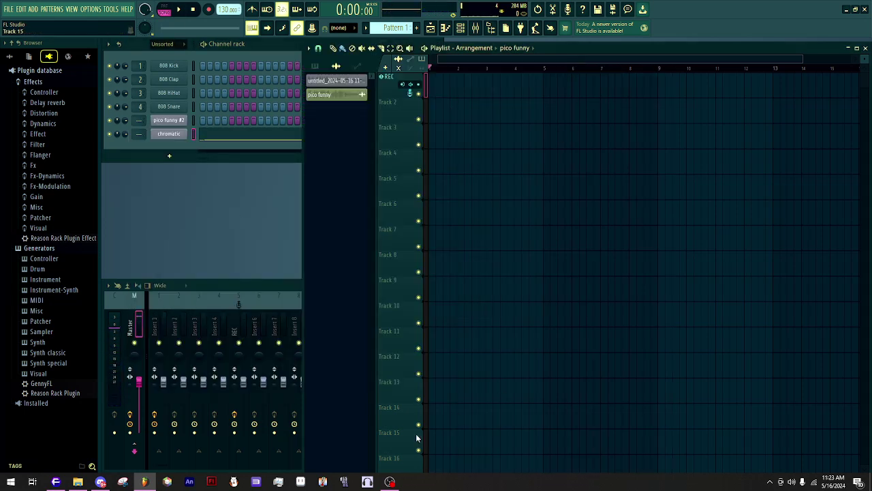